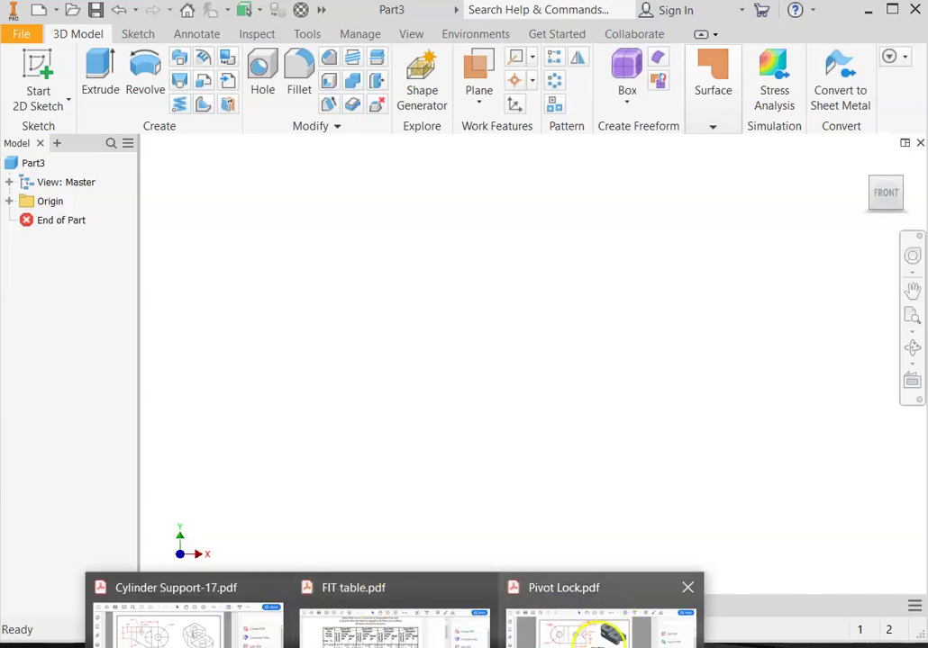
- Bring the Pivot Lock.pdf drawing to the front in Acrobat Reader to review its views
click(585, 604)
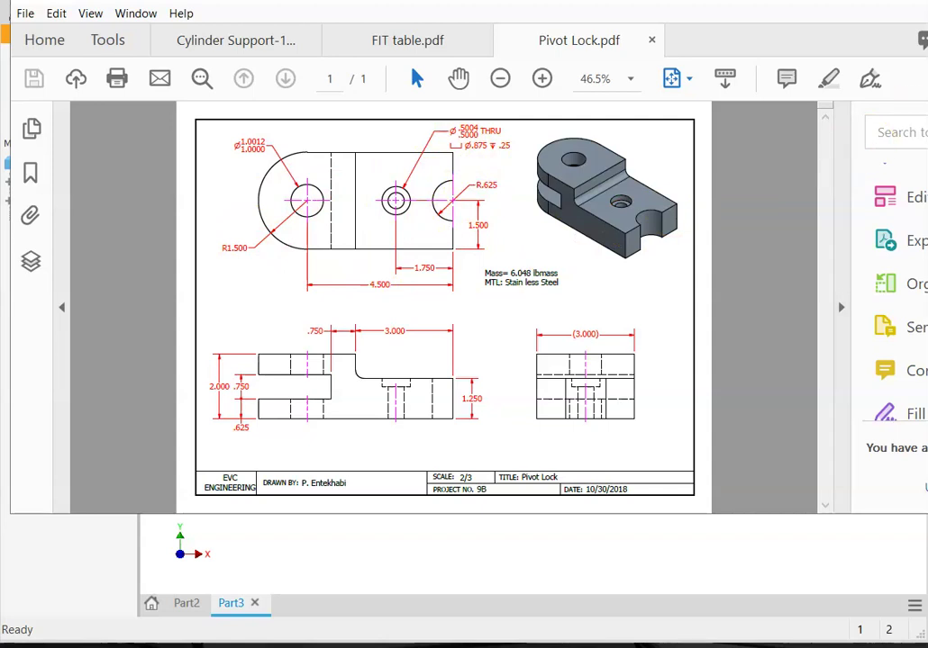
- Start a new 2D sketch on the XZ plane in the isometric home view
key(alt+Tab)
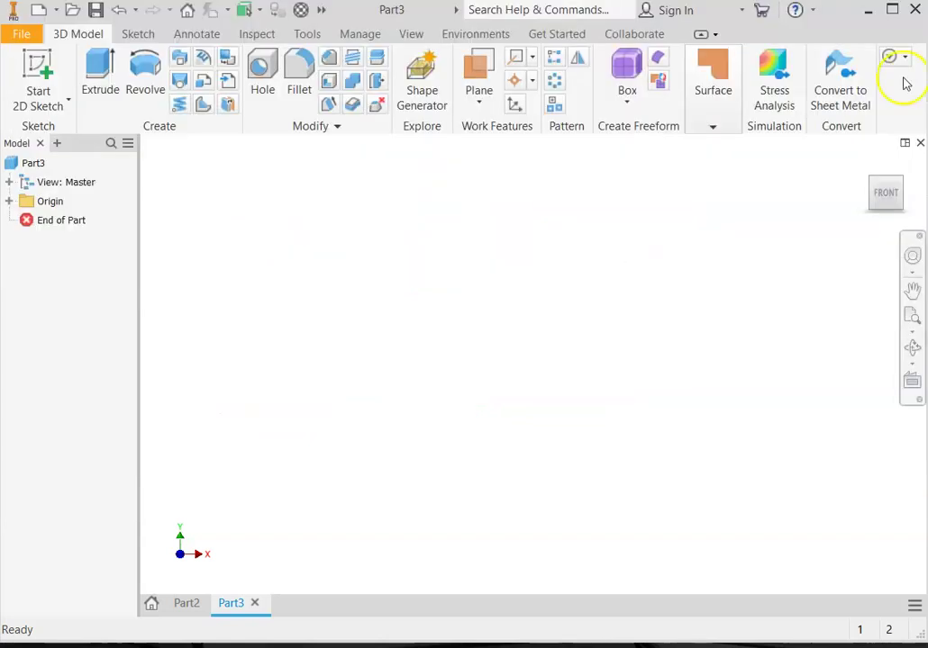
click(68, 101)
click(55, 137)
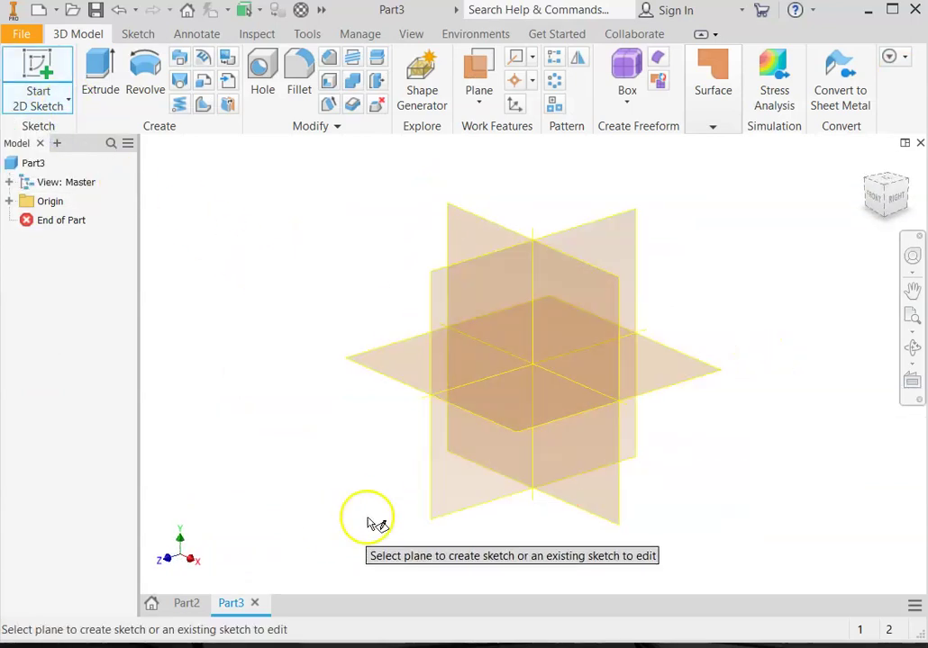
click(707, 376)
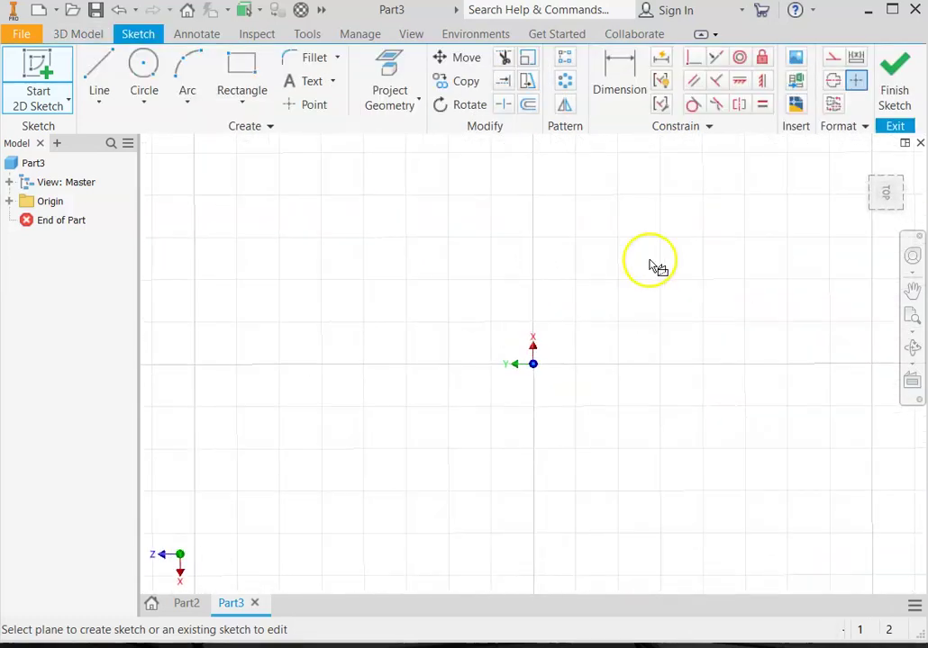
mouse_move(884, 192)
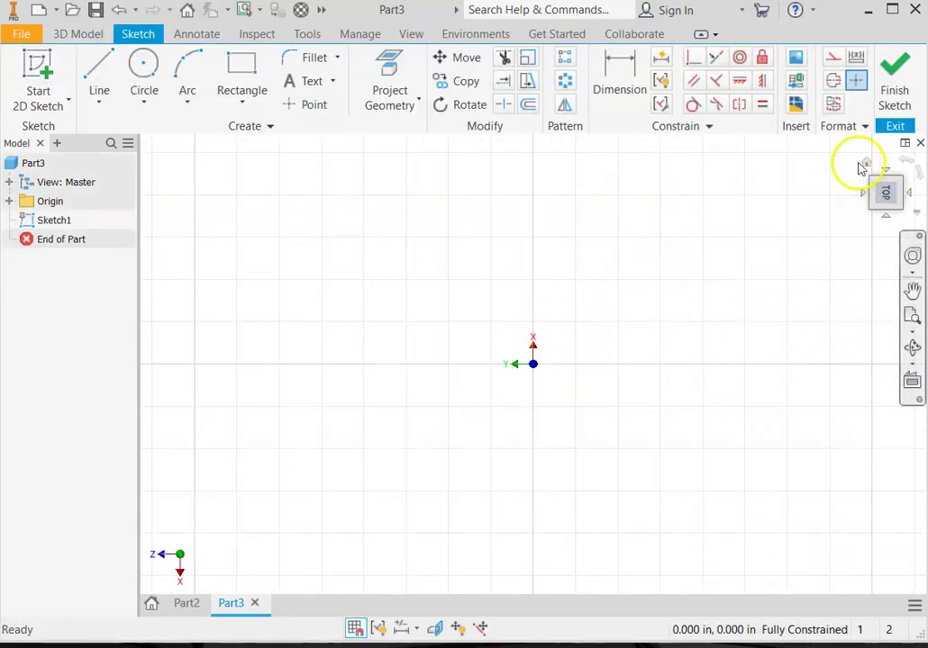
click(868, 164)
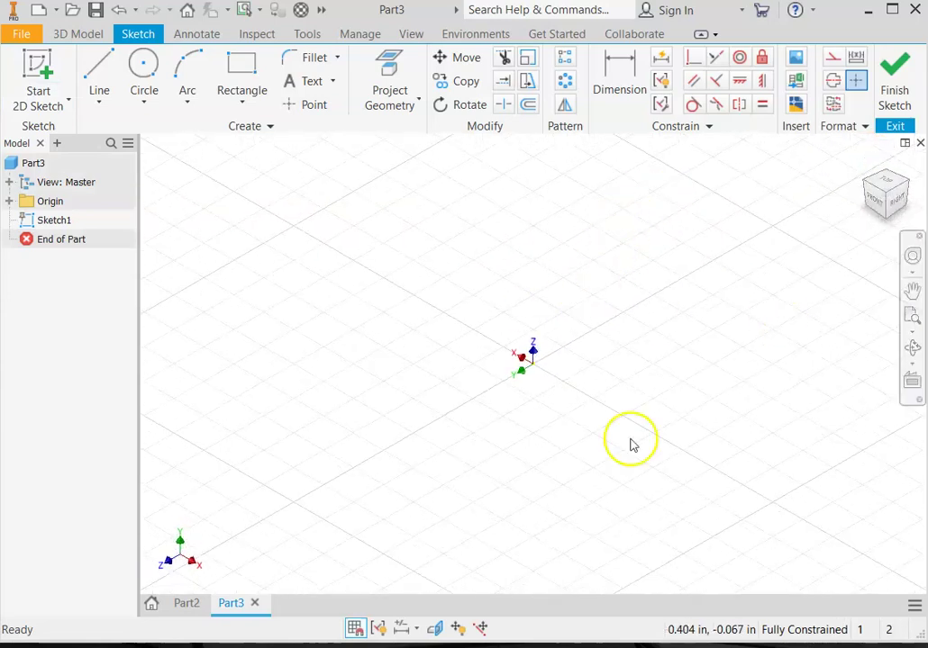
- Draw a center-point circle centred on the sketch origin
click(143, 101)
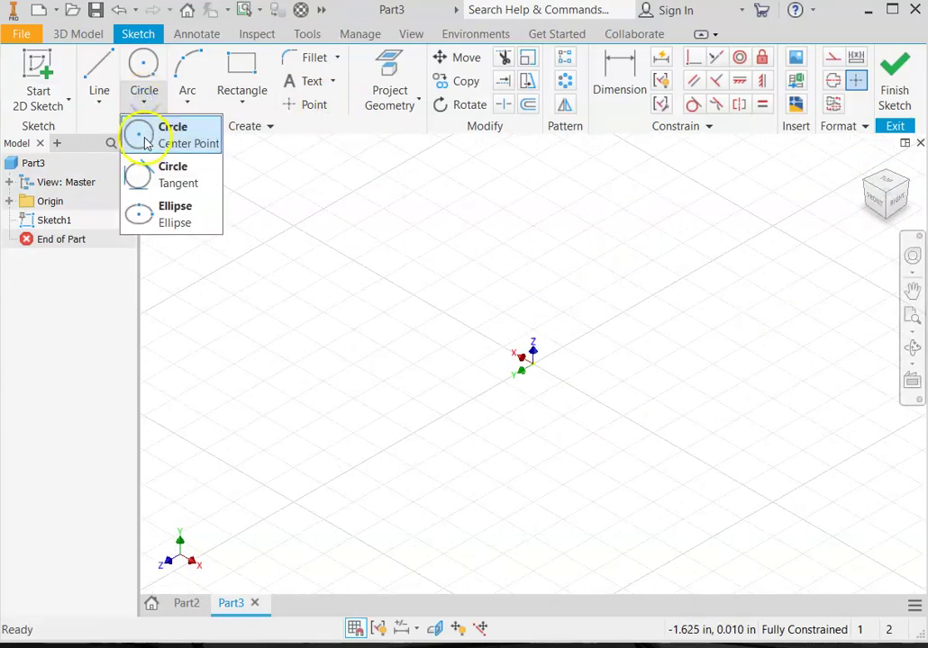
click(139, 130)
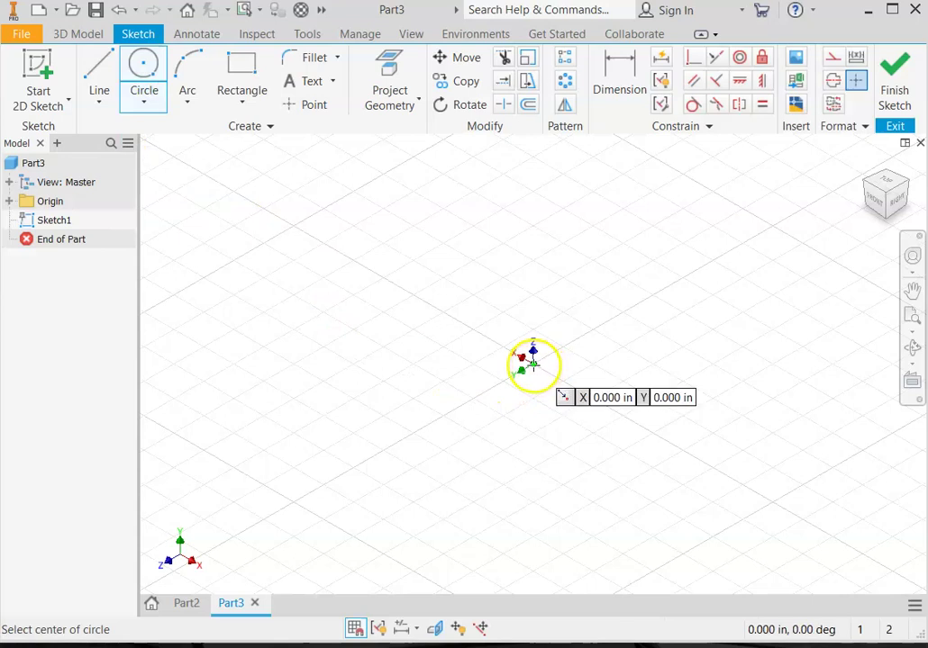
click(532, 363)
click(583, 266)
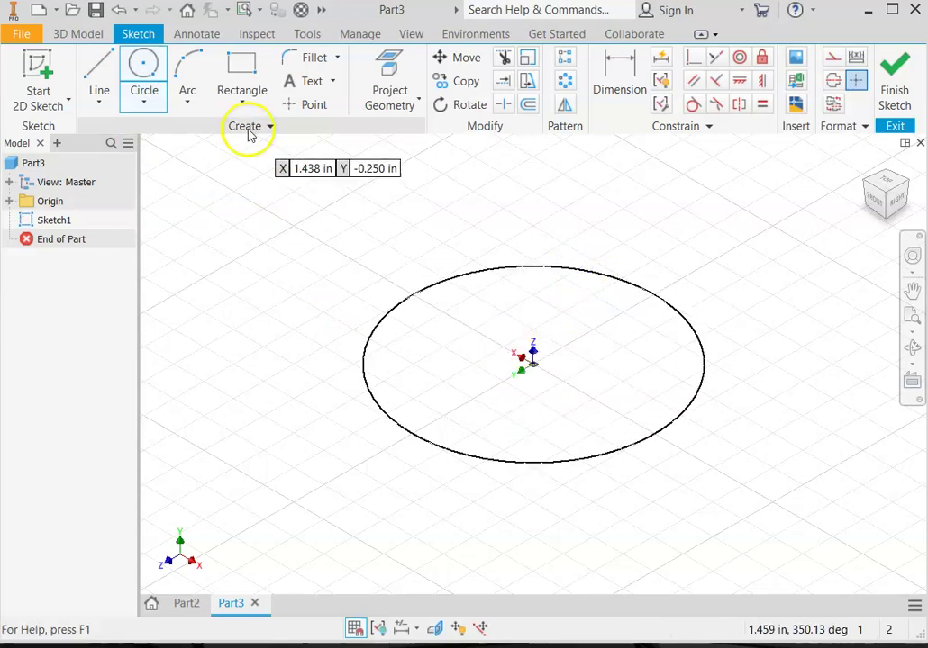
- Draw a rectangle starting on the circle's edge, then view the sketch from the top
click(239, 81)
click(412, 436)
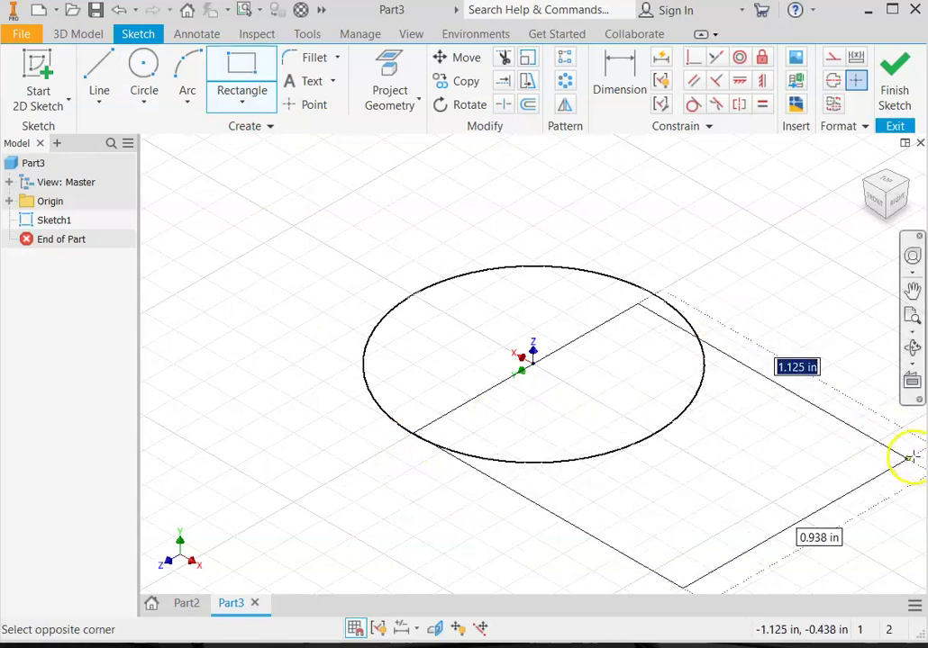
click(920, 455)
scroll(706, 450, down, 3)
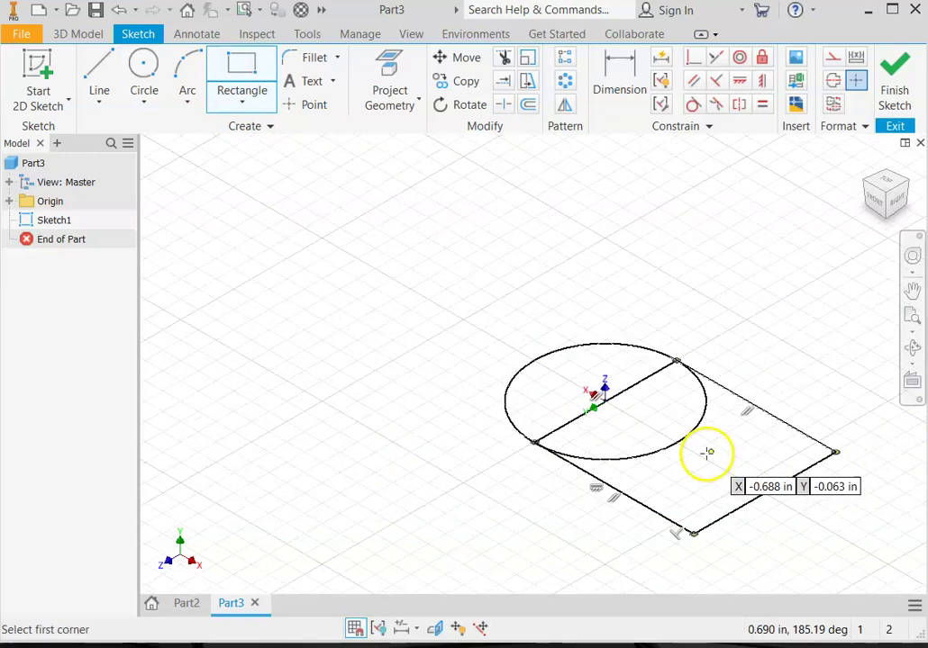
middle_drag(706, 449, 607, 398)
scroll(700, 268, down, 3)
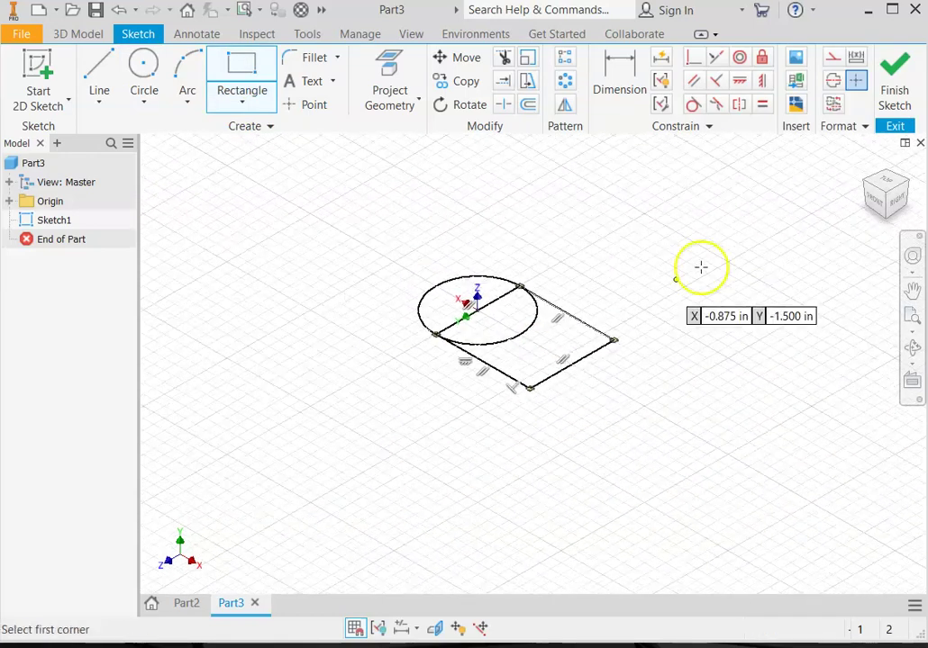
click(886, 180)
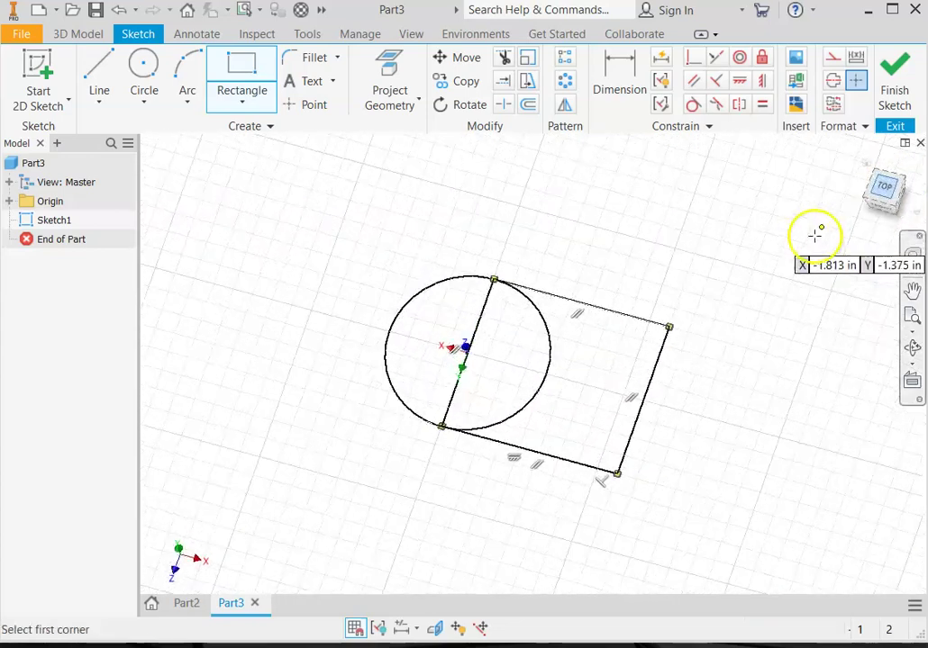
- Dimension the rectangle's top edge to 4.5 in and bring the whole sketch back into view
click(631, 83)
click(599, 249)
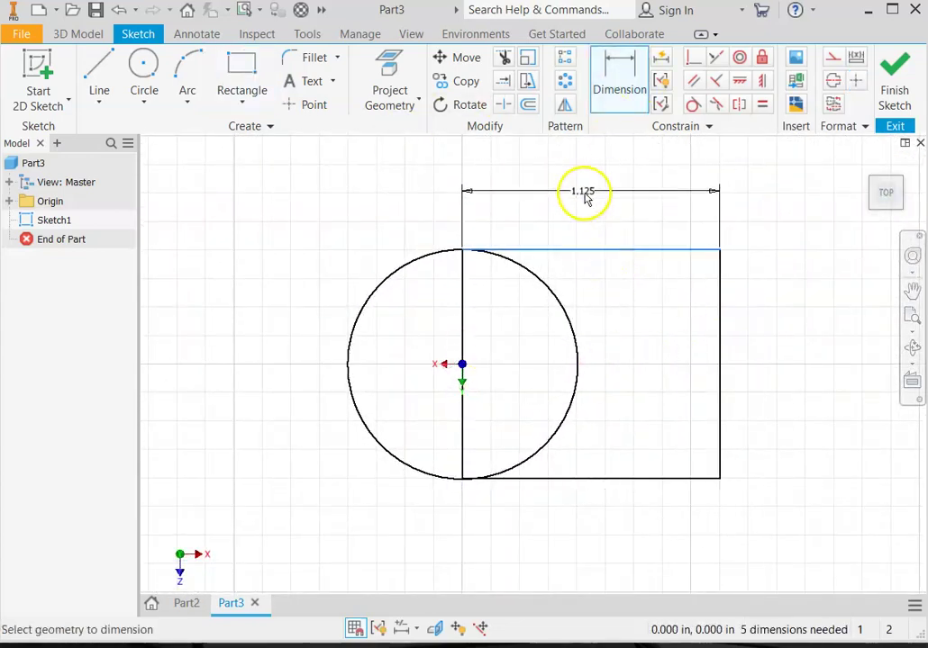
click(576, 188)
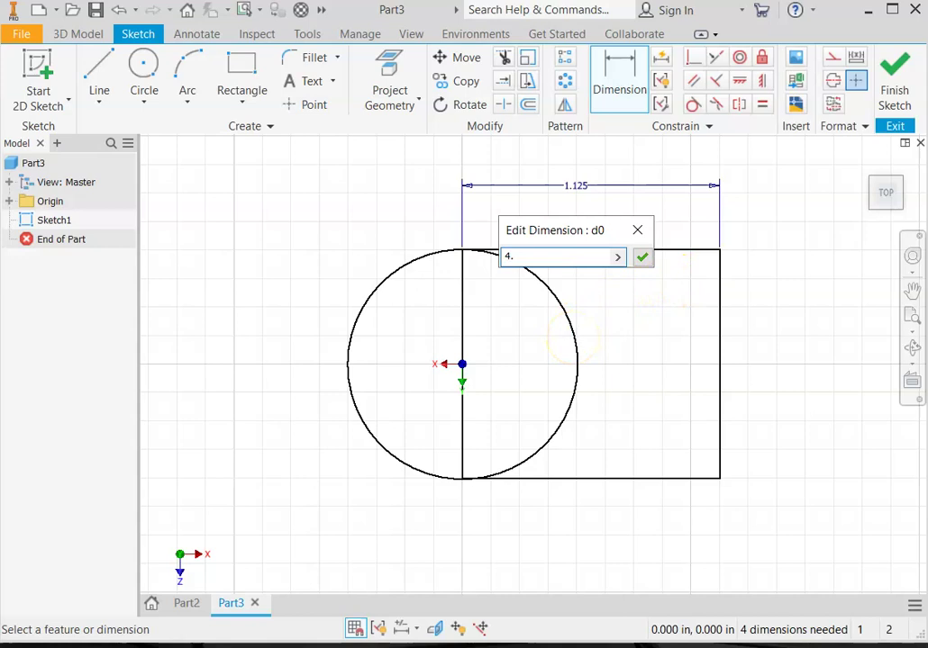
click(654, 260)
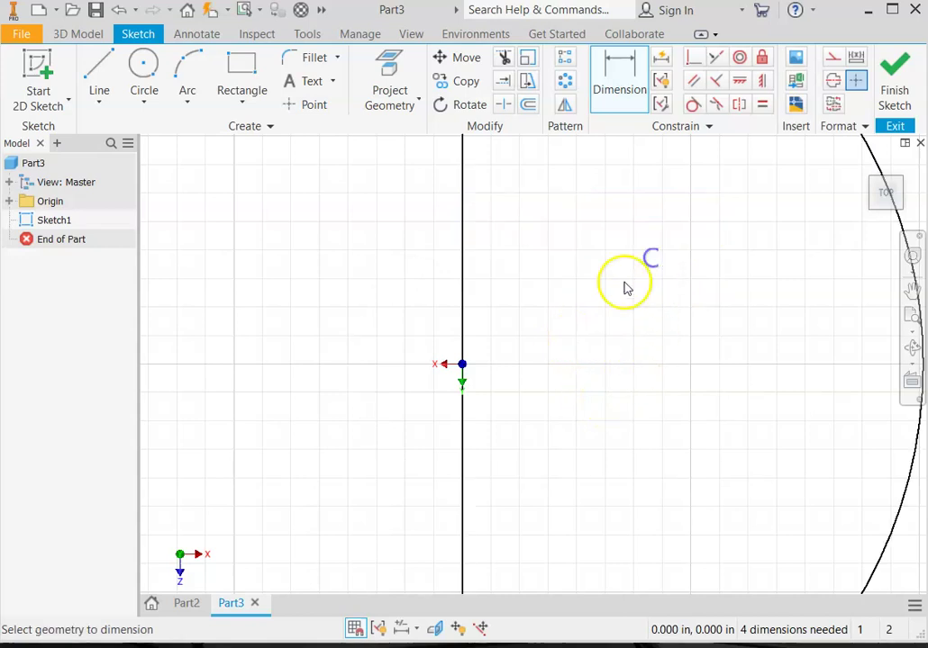
scroll(505, 397, up, 3)
key(F2)
mouse_move(435, 403)
mouse_down()
mouse_move(416, 351)
mouse_move(404, 348)
mouse_up()
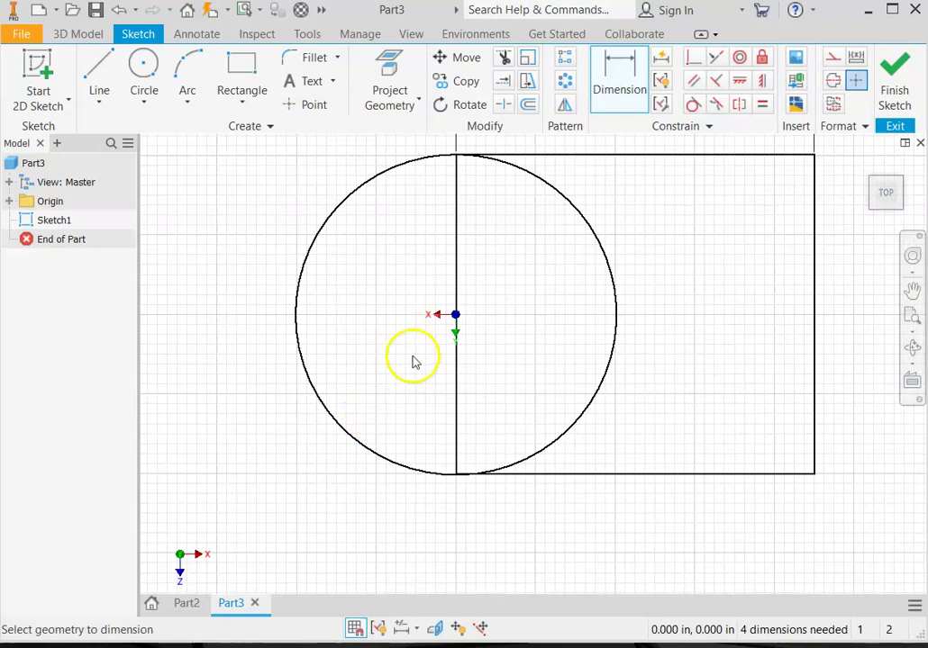
scroll(417, 362, up, 2)
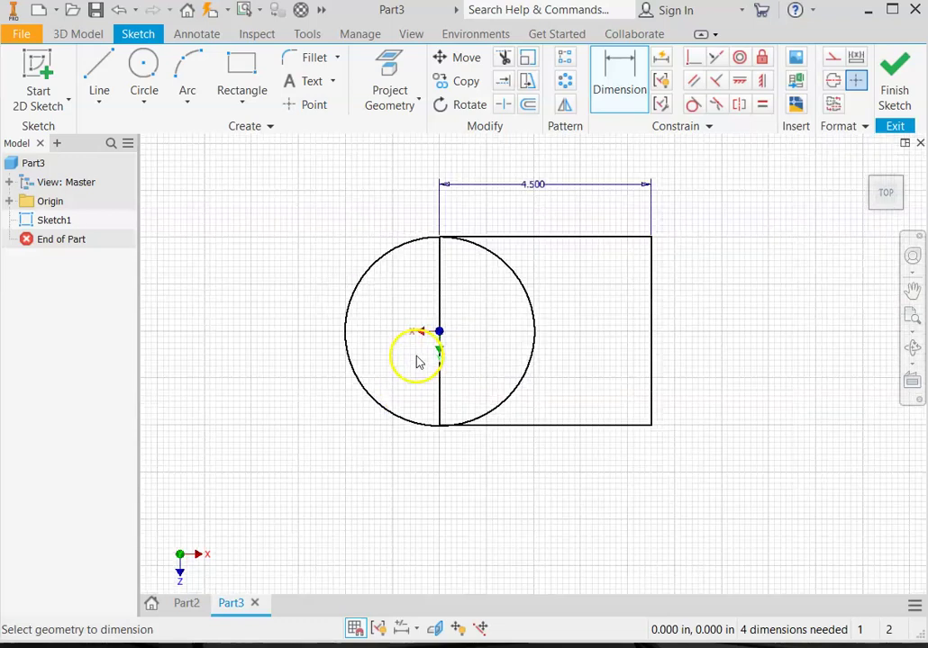
- Trim the arc inside the rectangle and dimension the remaining arc to a 1.5 in radius
click(502, 59)
click(517, 275)
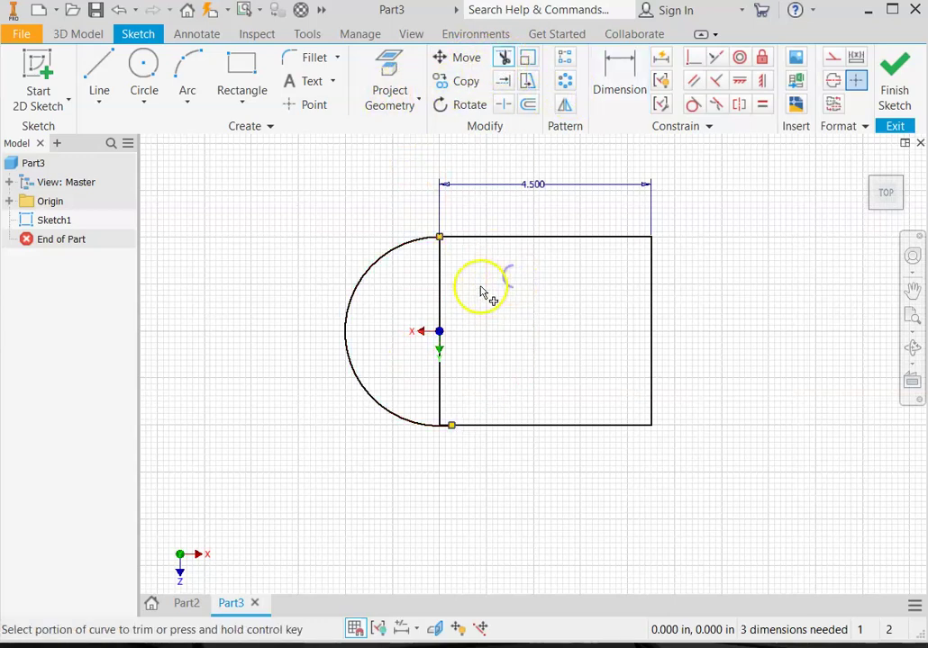
click(609, 90)
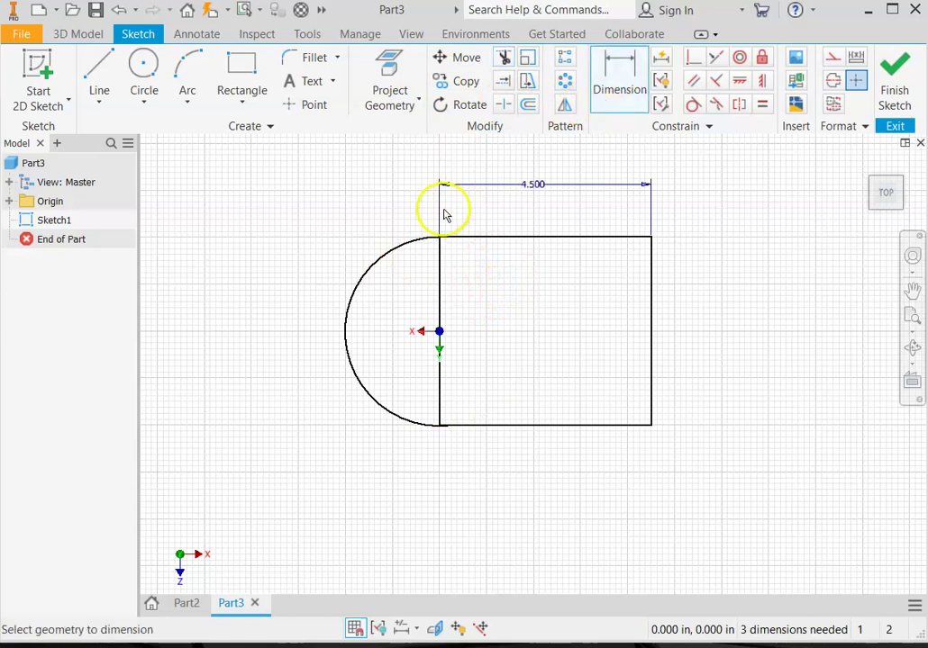
click(385, 257)
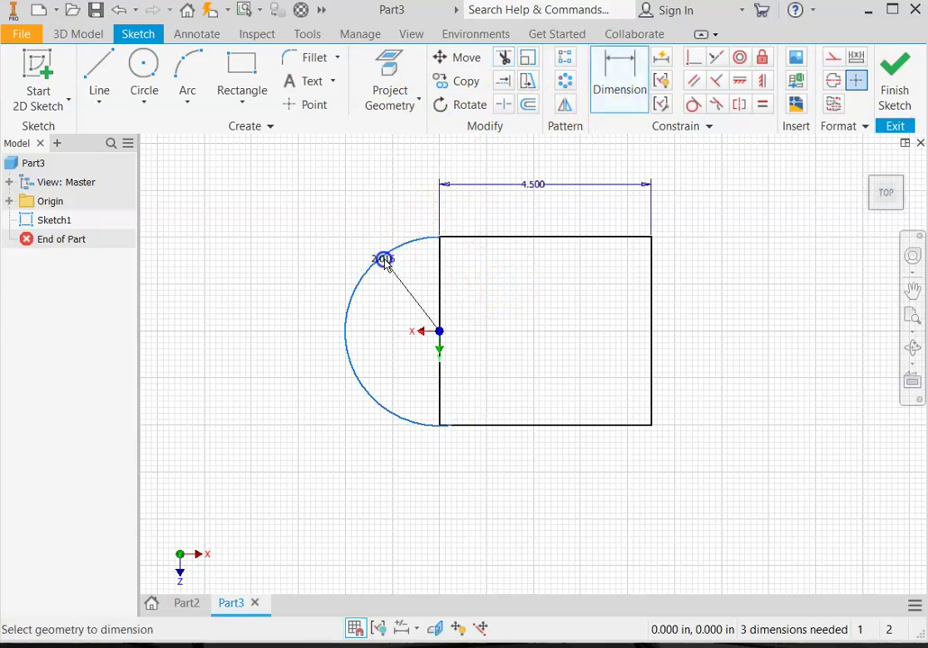
click(324, 220)
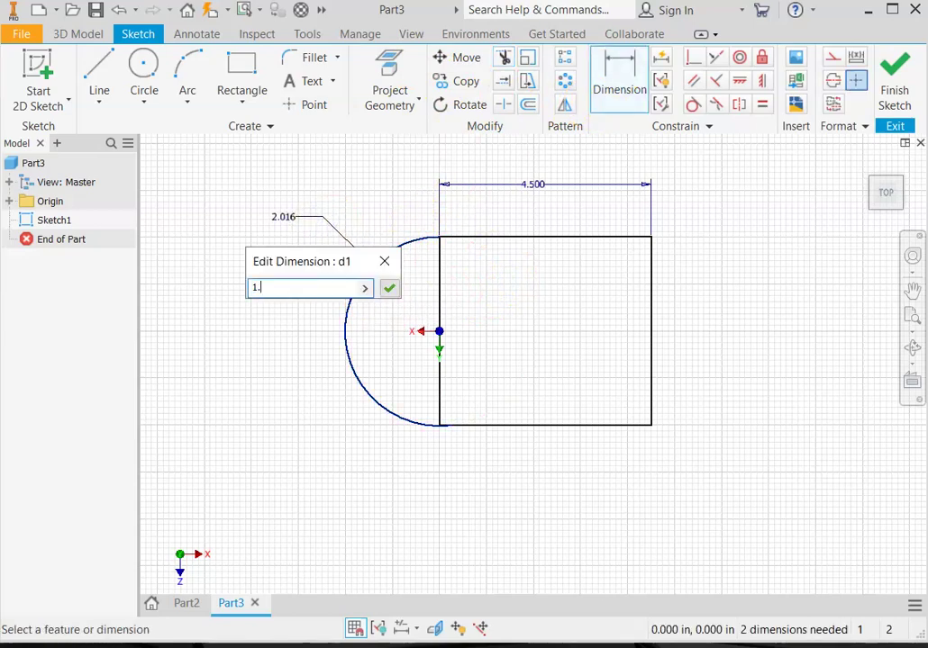
click(388, 288)
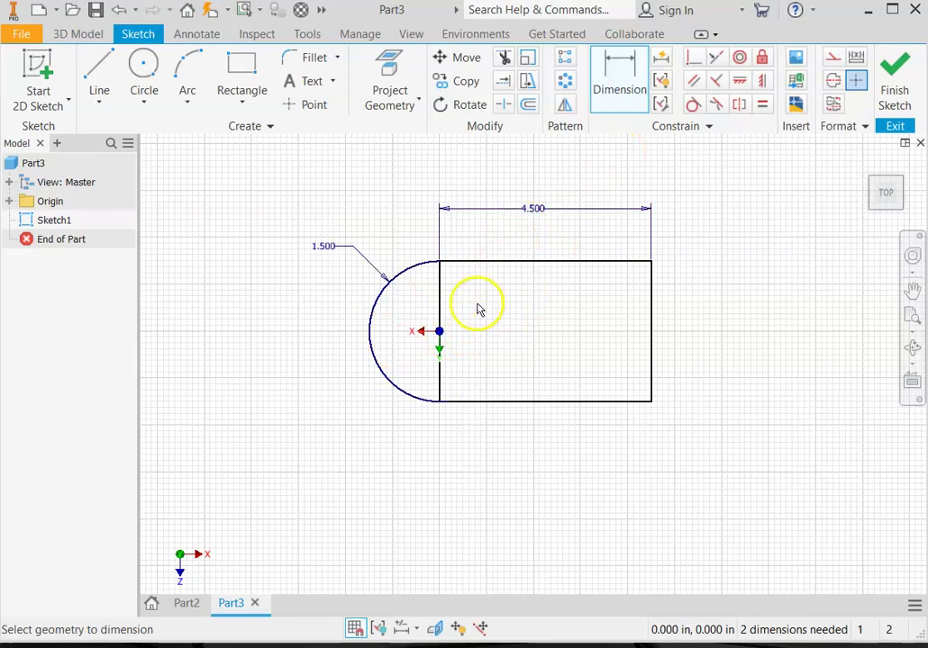
- Delete the vertical line dividing the profile, leaving an open half-round end
key(Escape)
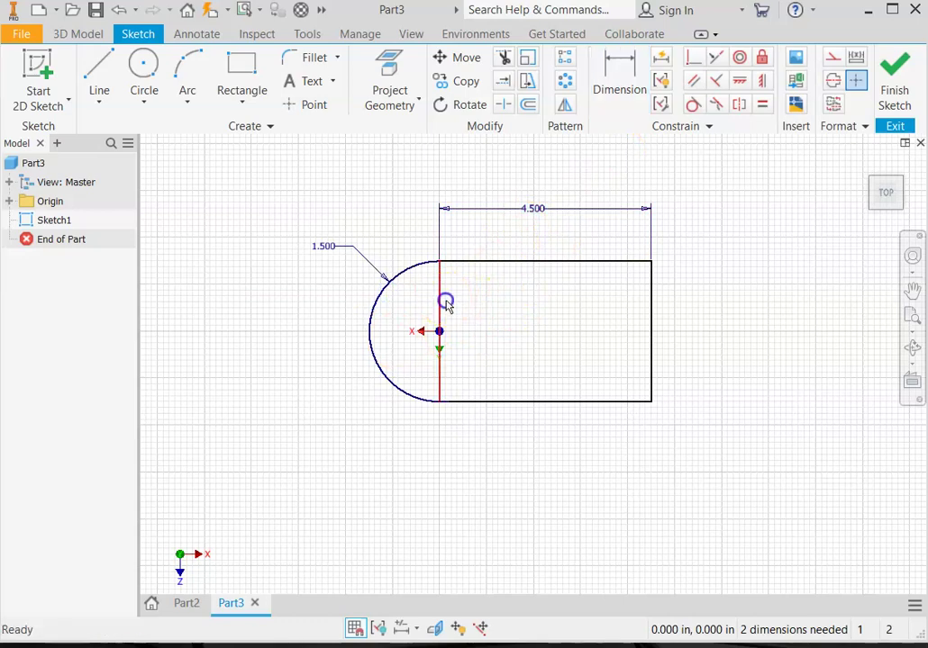
key(Delete)
scroll(509, 308, up, 3)
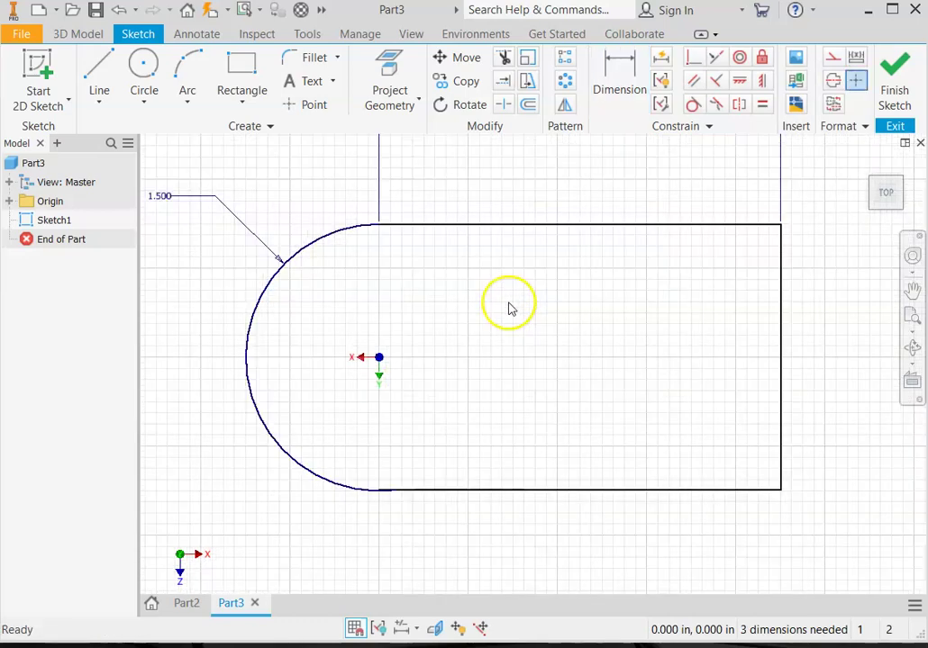
scroll(509, 345, down, 3)
scroll(472, 389, up, 2)
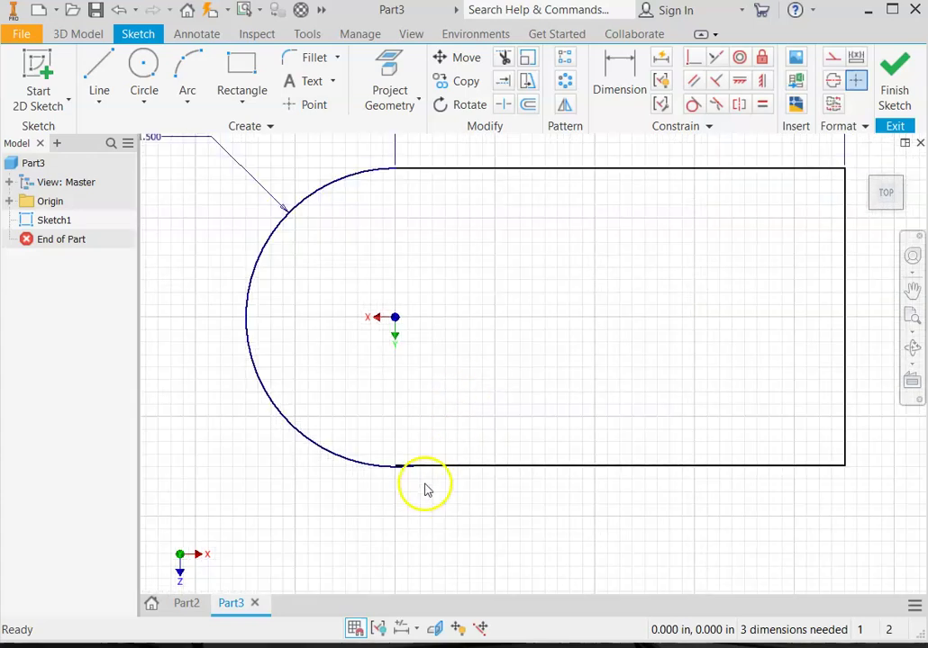
scroll(422, 477, up, 4)
mouse_move(391, 491)
middle_down()
mouse_move(398, 437)
mouse_move(415, 425)
middle_up()
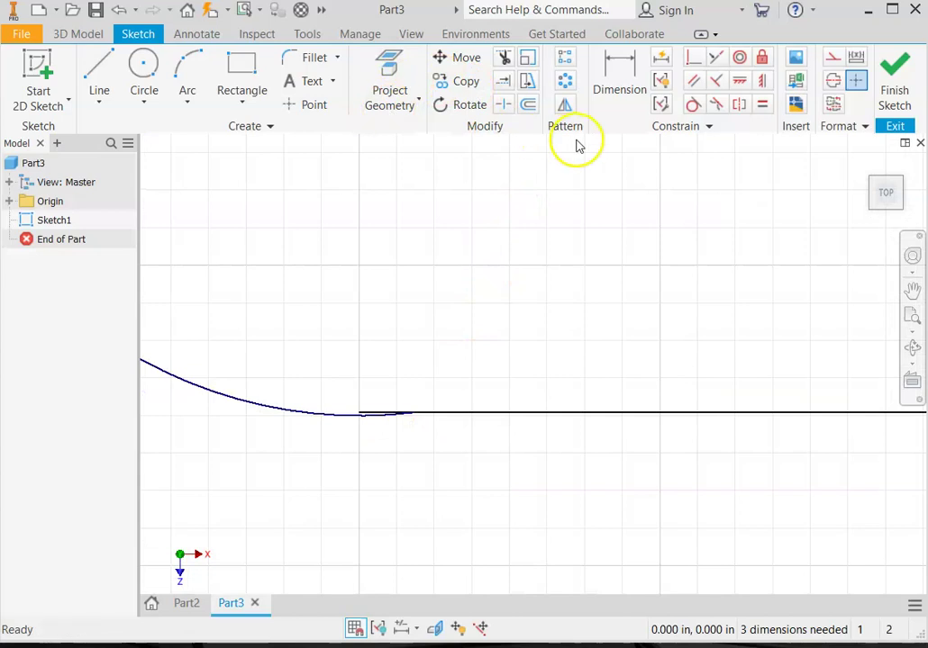
- Make the arc tangent to both the bottom and top horizontal lines
click(690, 107)
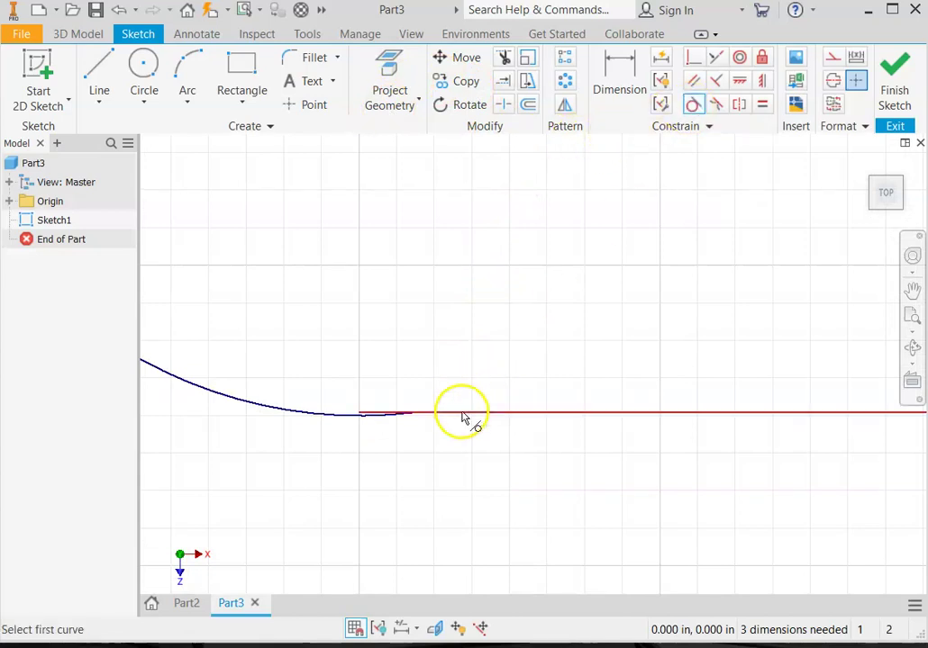
click(467, 414)
click(309, 421)
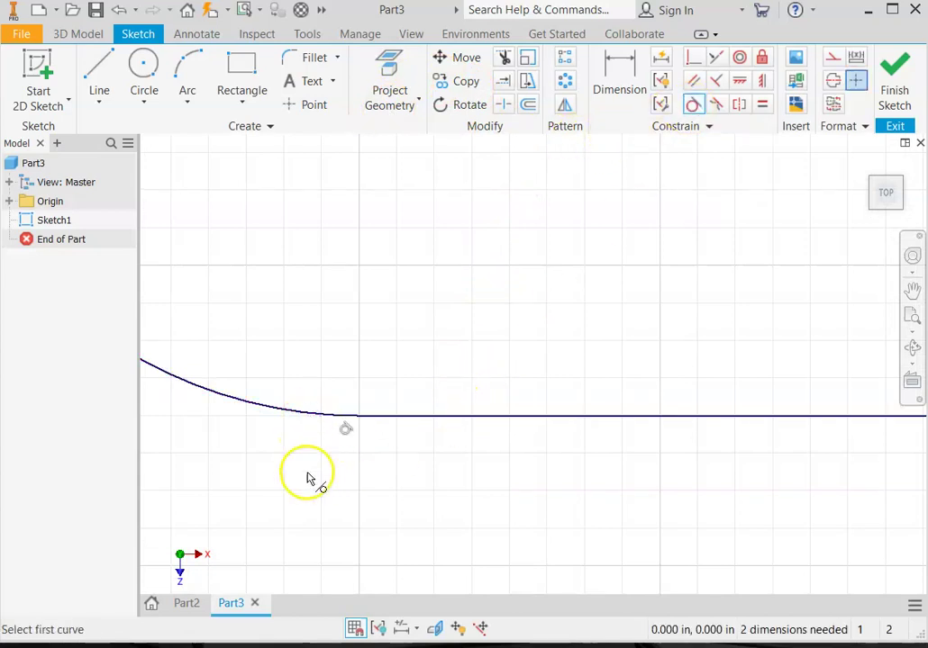
scroll(317, 475, down, 3)
scroll(400, 234, down, 2)
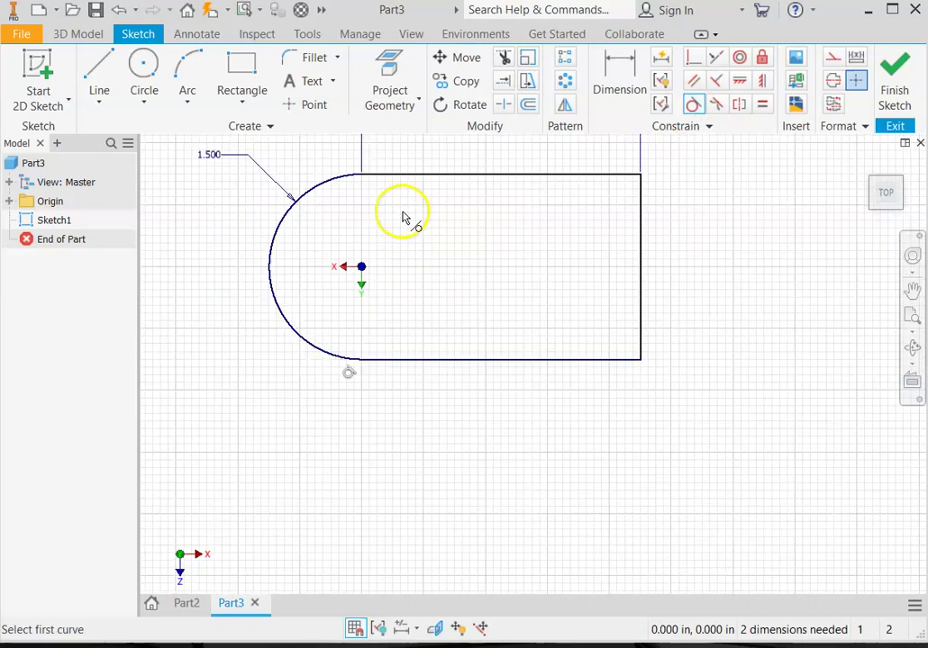
click(403, 175)
click(357, 185)
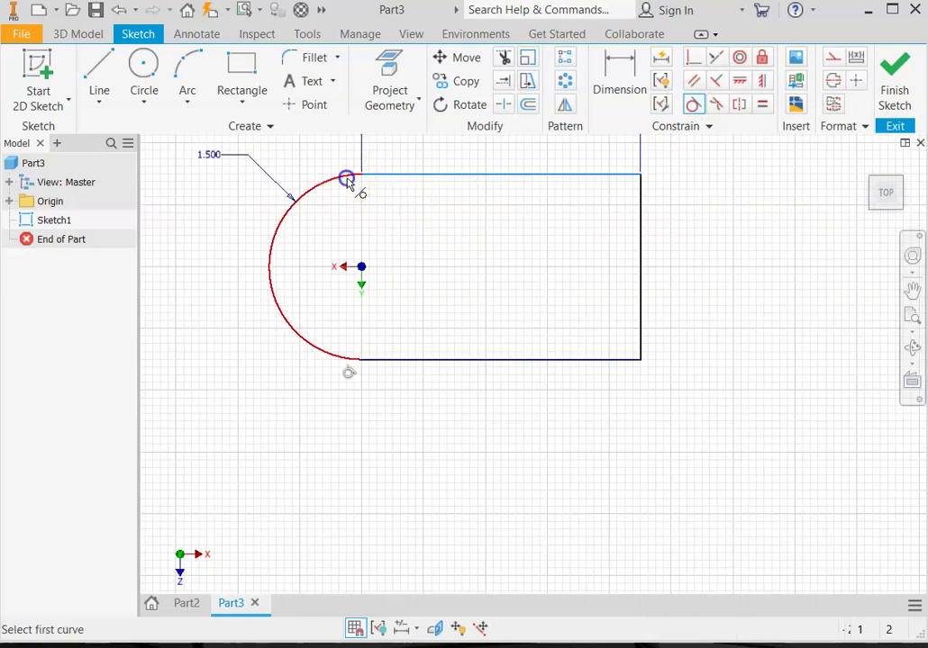
key(Escape)
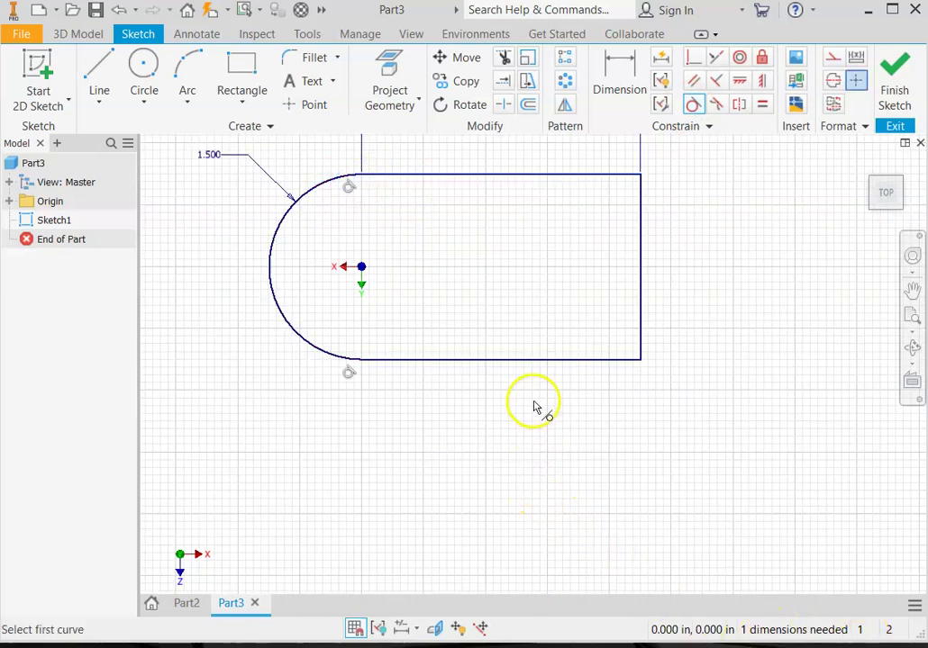
- Delete the 4.500 in length dimension
middle_drag(551, 406, 570, 518)
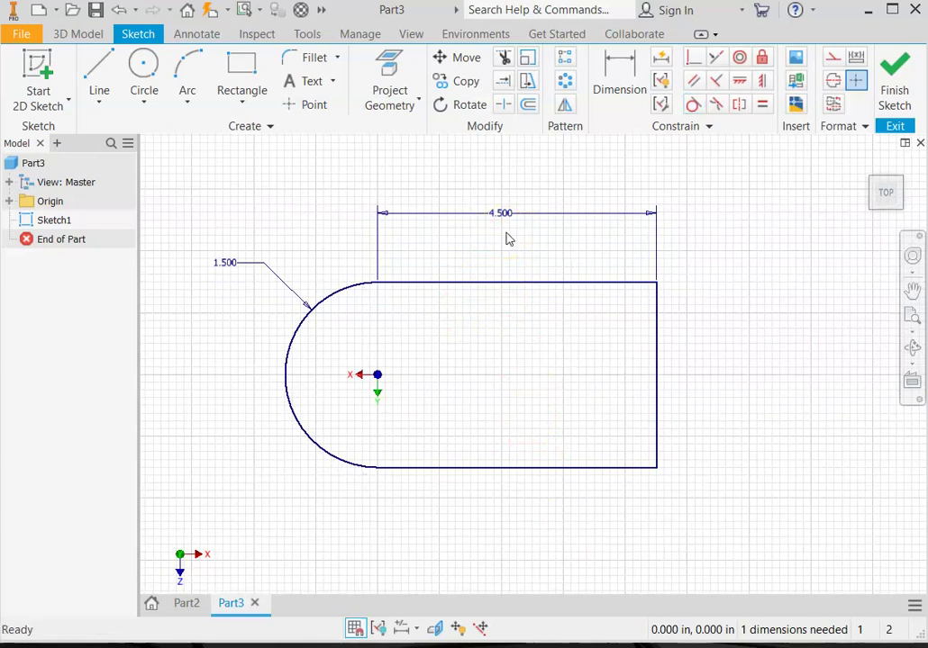
click(513, 218)
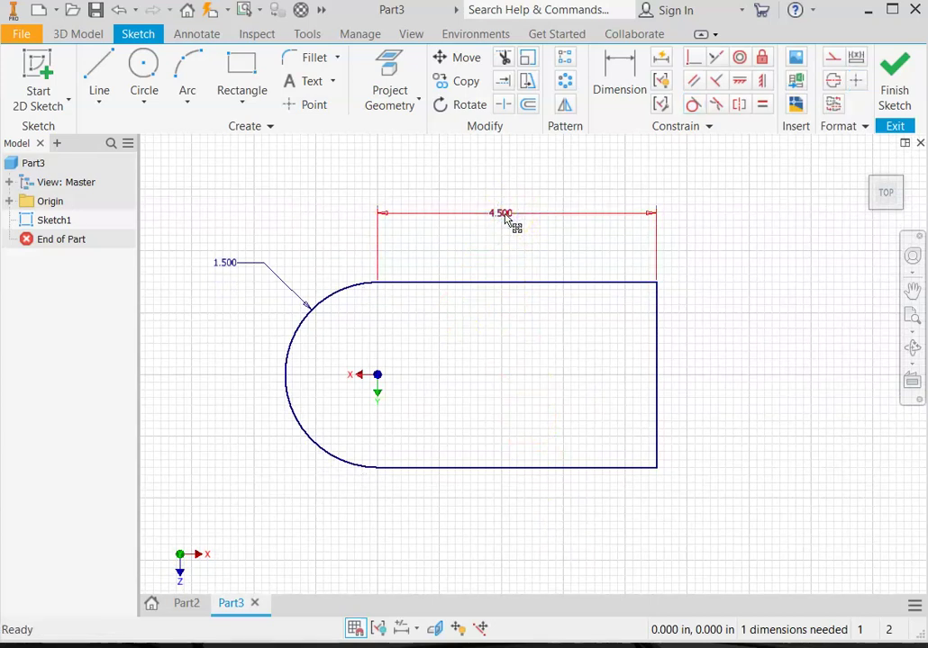
key(Delete)
- Add a 4.500 in dimension from the arc centre to the right edge
click(609, 97)
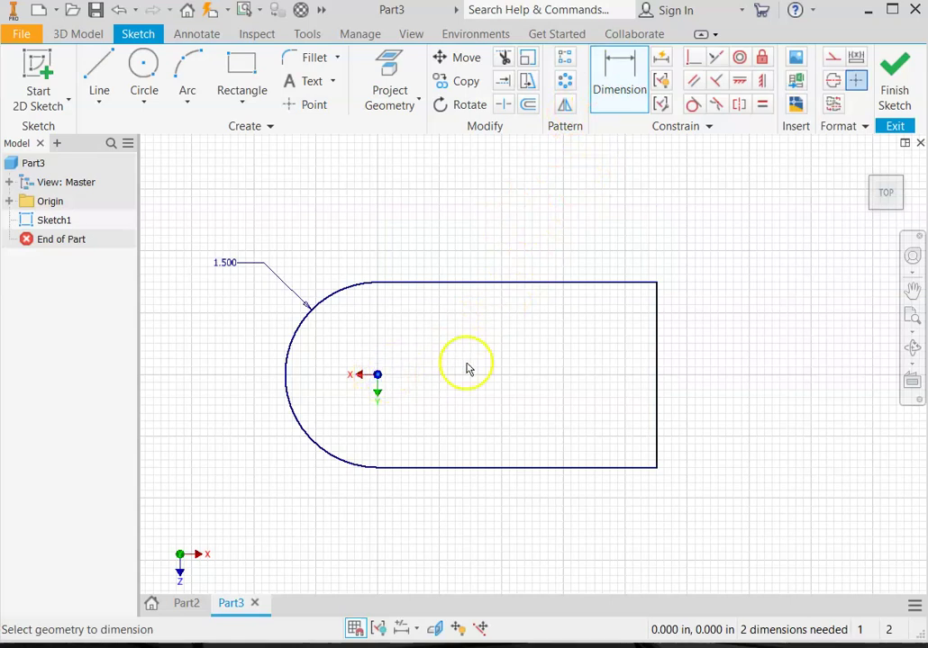
click(658, 331)
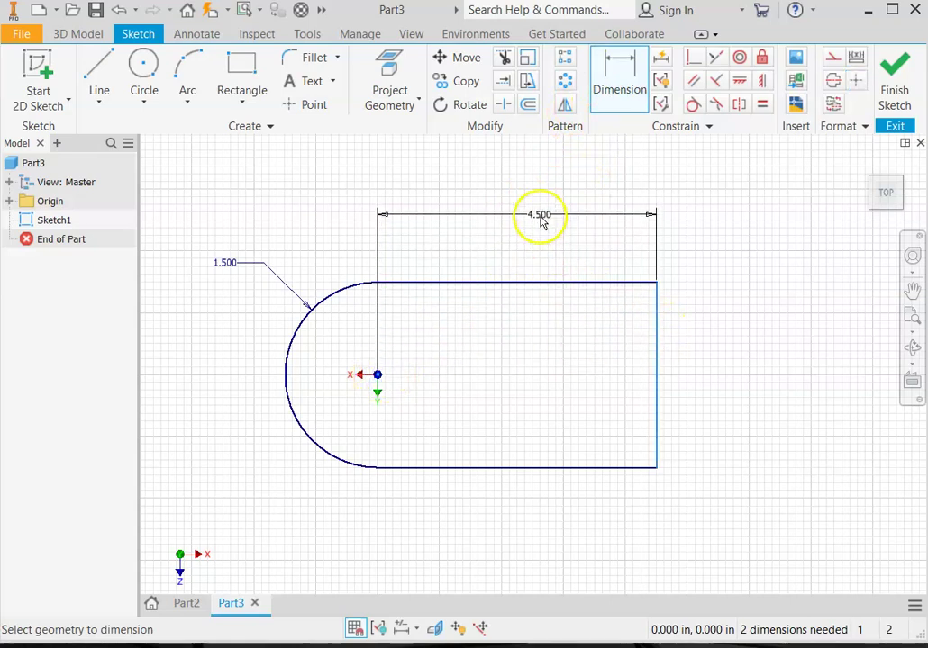
click(532, 205)
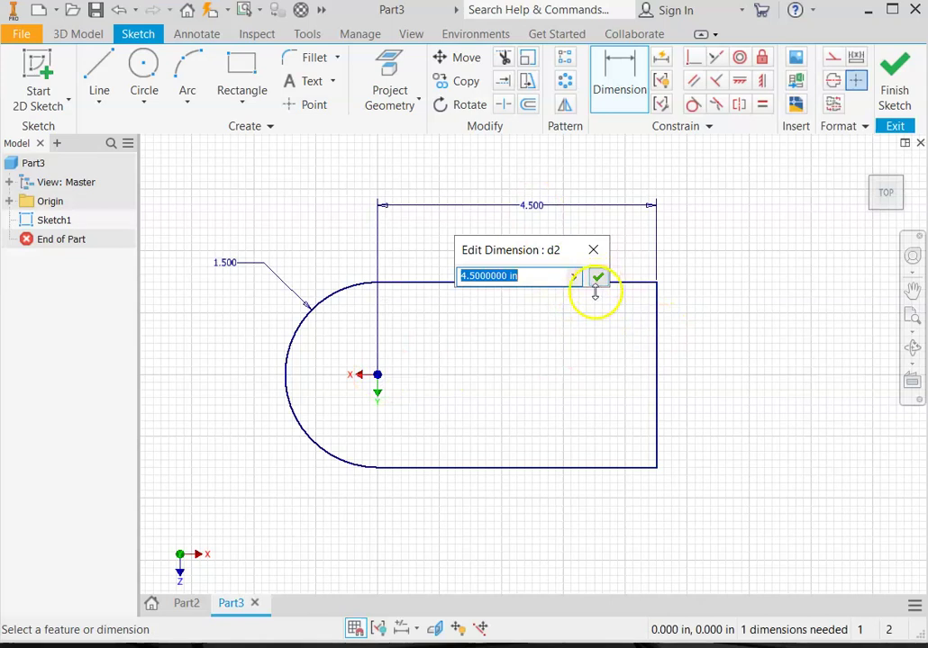
click(599, 278)
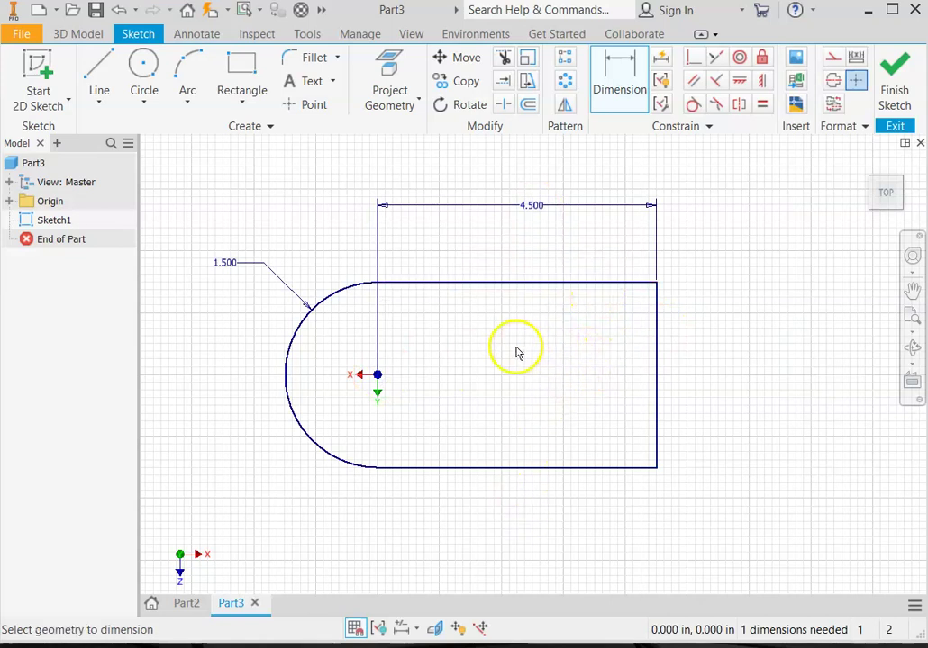
- Try a tangent constraint between the top line and arc, dismissing the already-exists warning
click(693, 105)
click(410, 283)
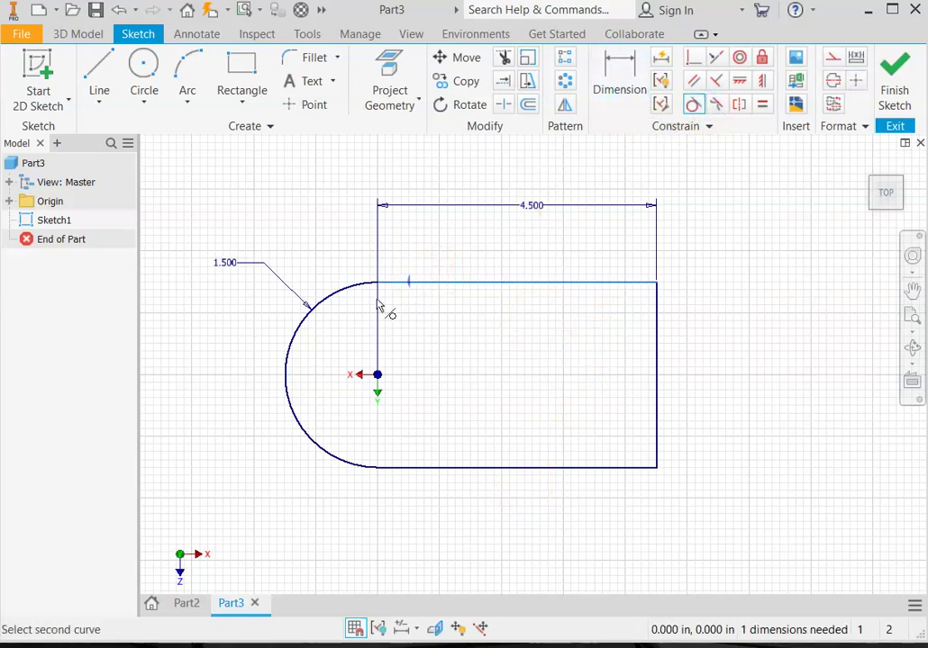
click(365, 287)
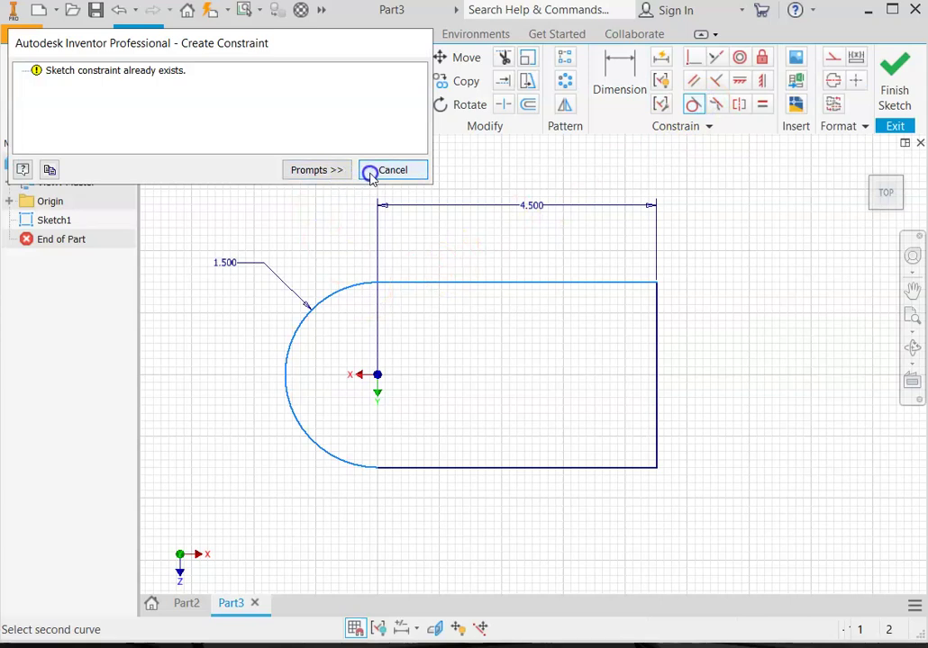
click(370, 173)
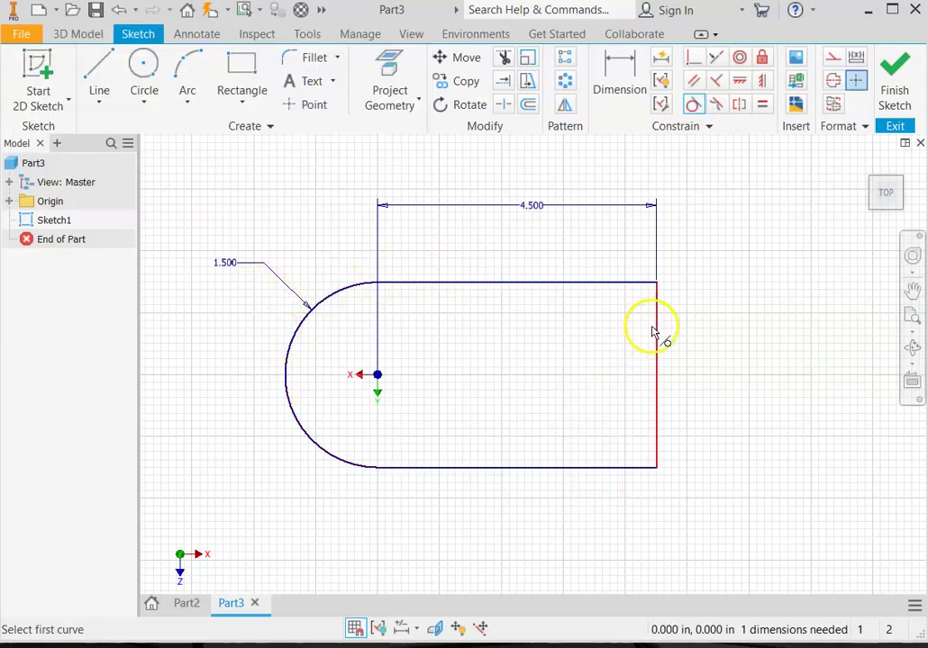
key(Escape)
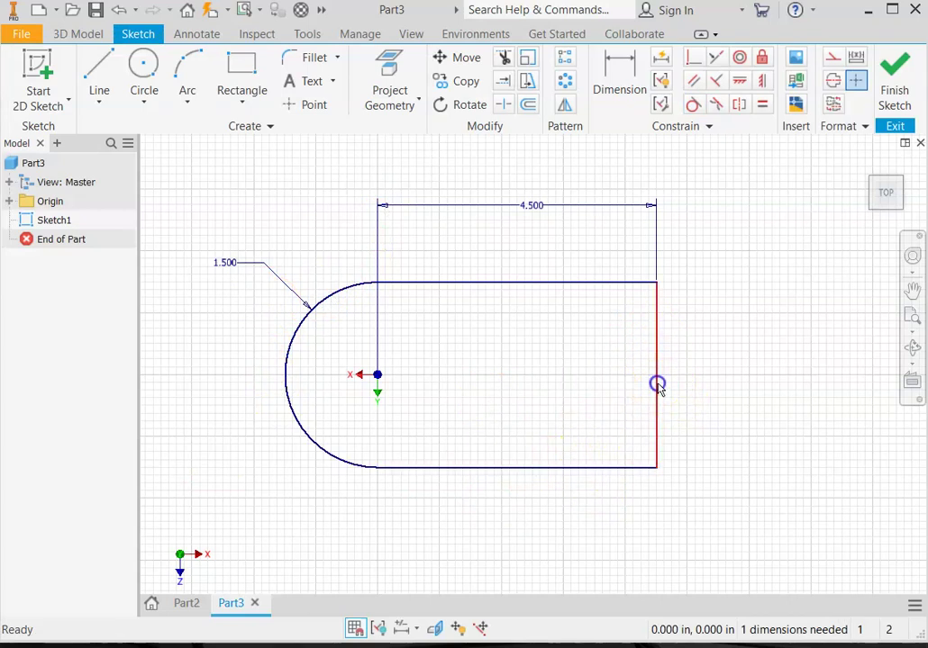
drag(657, 385, 667, 311)
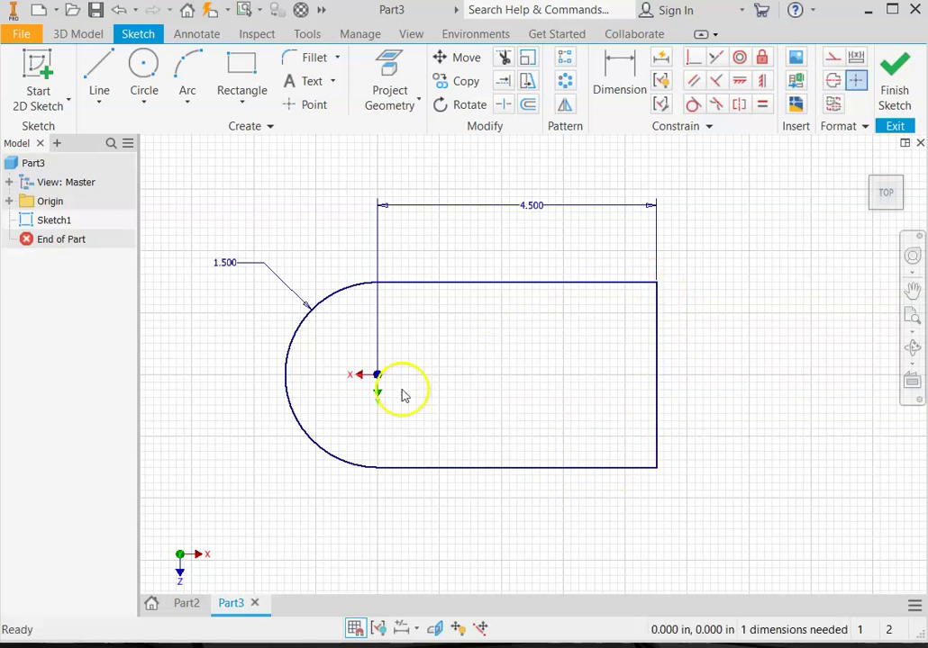
mouse_move(301, 431)
mouse_down()
mouse_move(296, 445)
mouse_move(304, 428)
mouse_up()
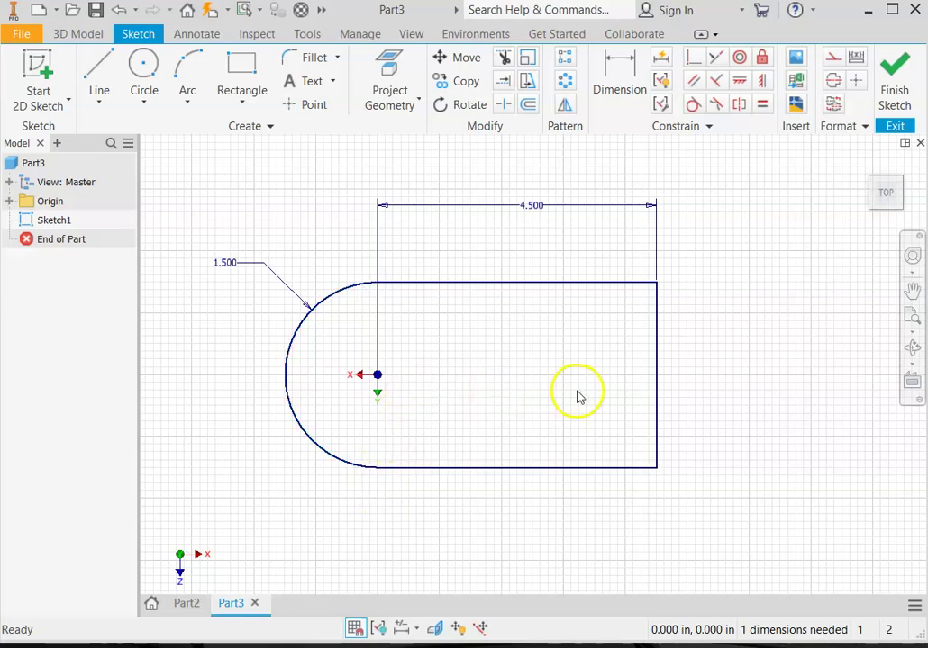
scroll(581, 397, up, 3)
scroll(579, 395, down, 5)
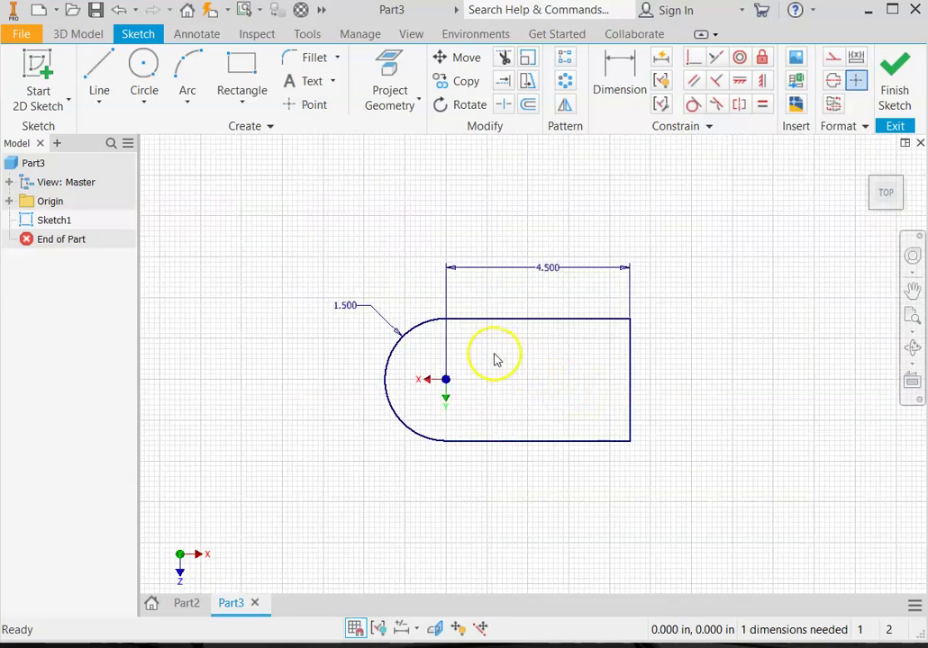
scroll(494, 359, up, 2)
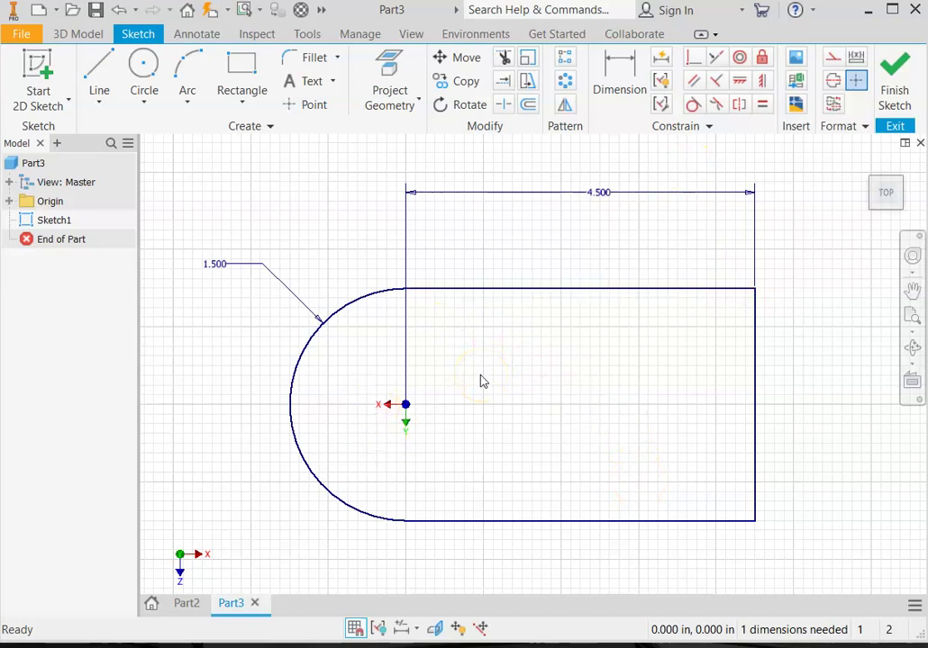
key(F8)
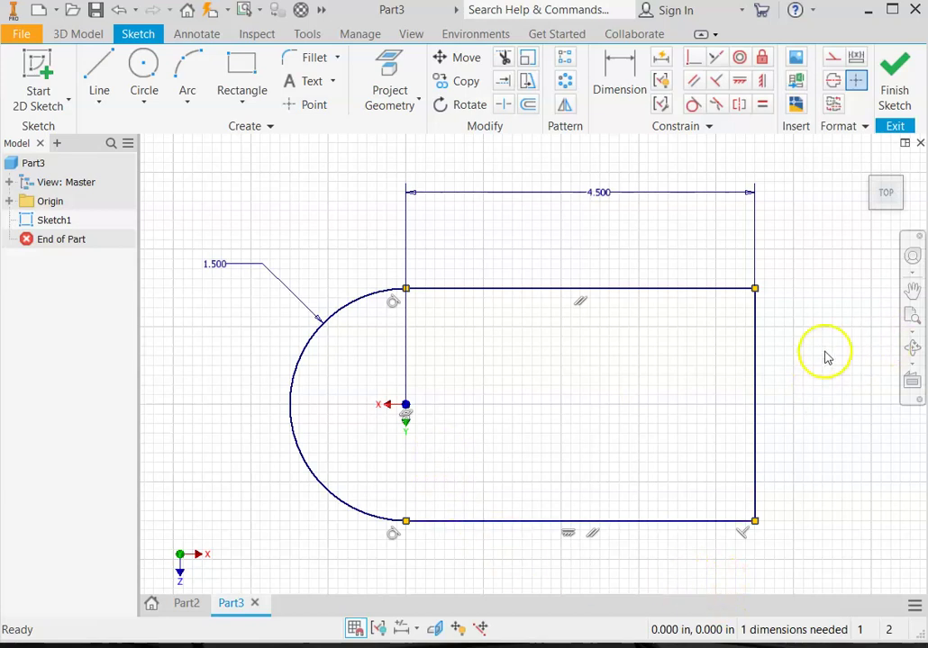
scroll(423, 528, up, 5)
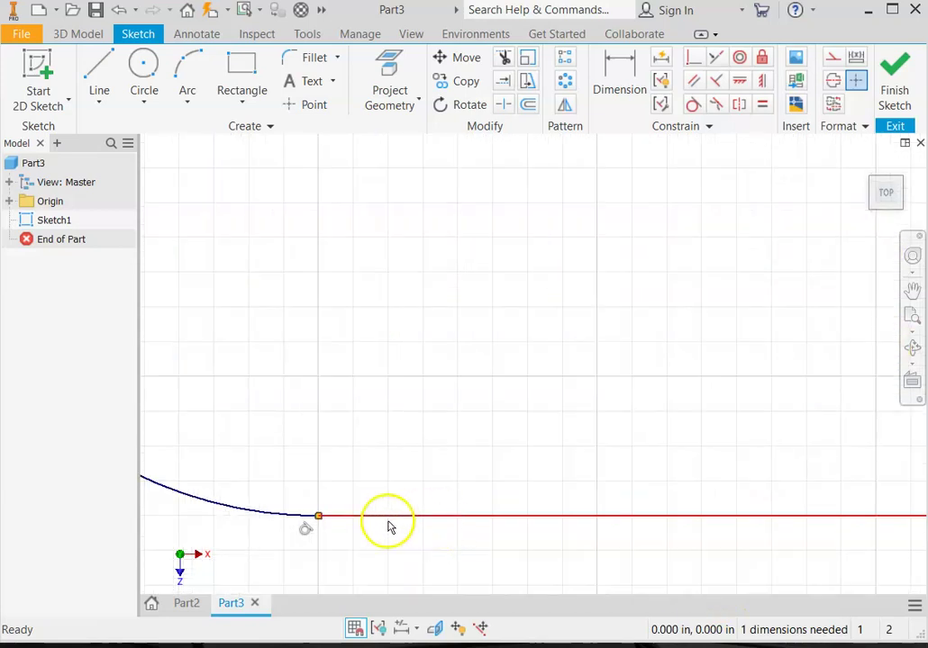
scroll(389, 528, up, 4)
scroll(362, 479, down, 6)
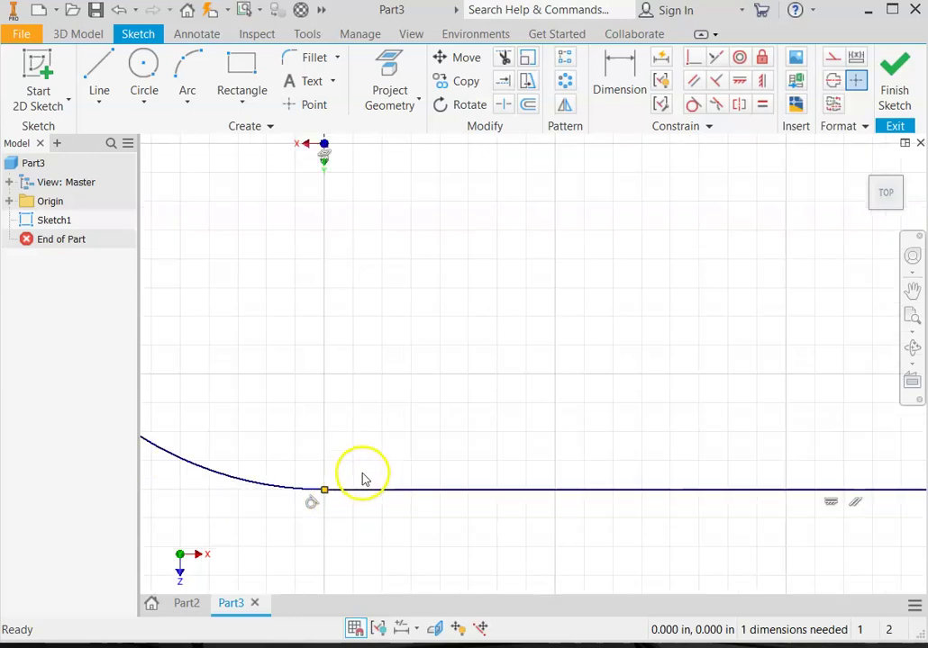
scroll(387, 387, up, 6)
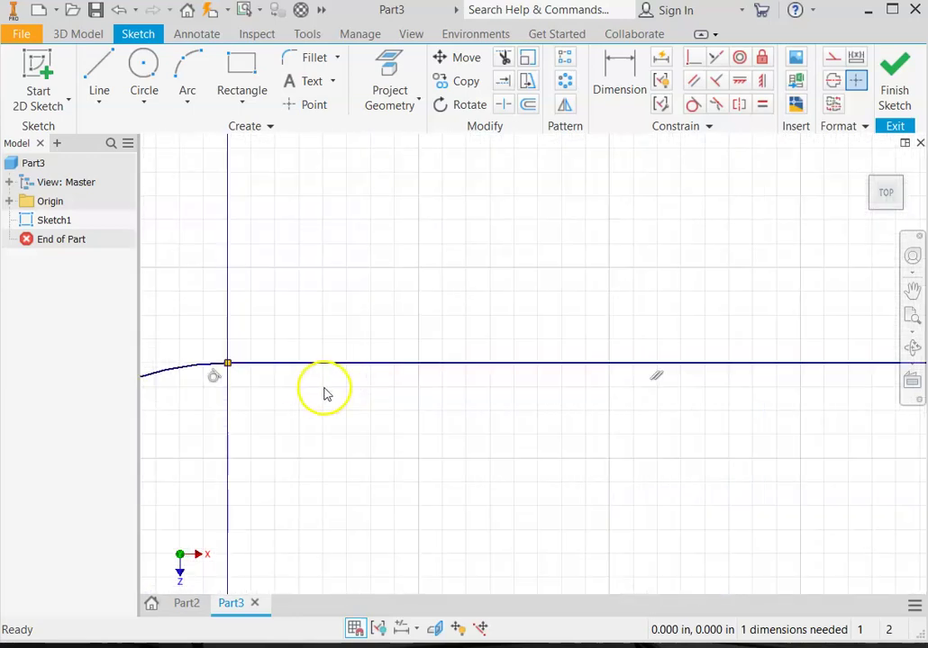
scroll(326, 393, down, 5)
middle_drag(413, 474, 574, 331)
scroll(569, 342, up, 5)
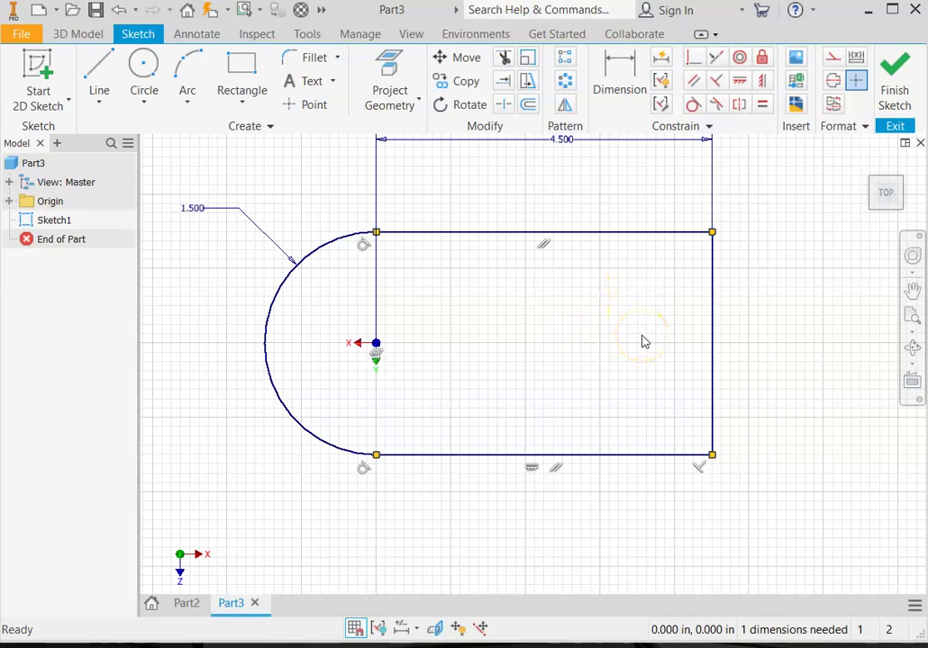
click(658, 58)
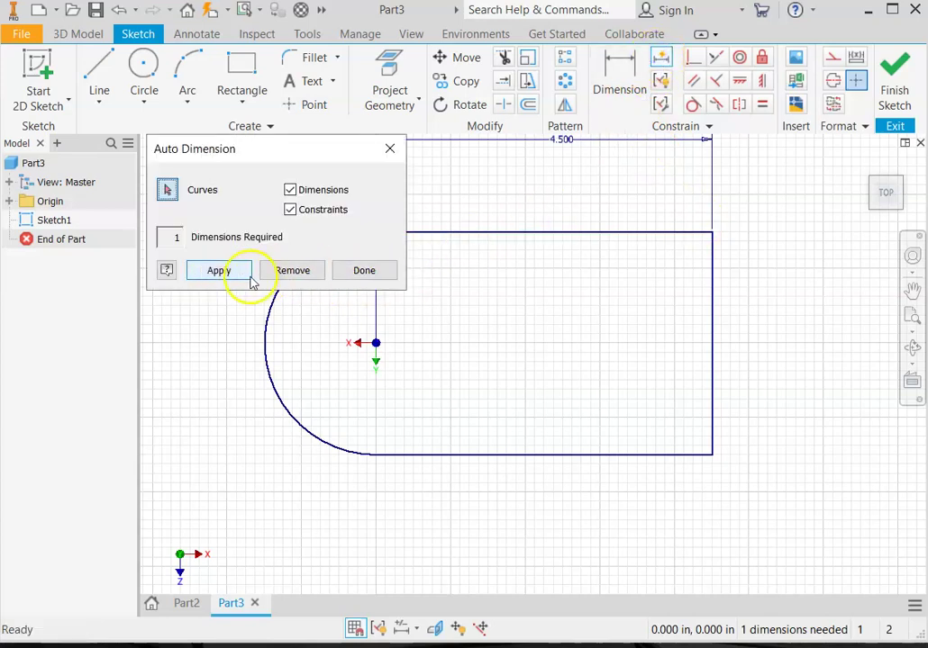
click(219, 271)
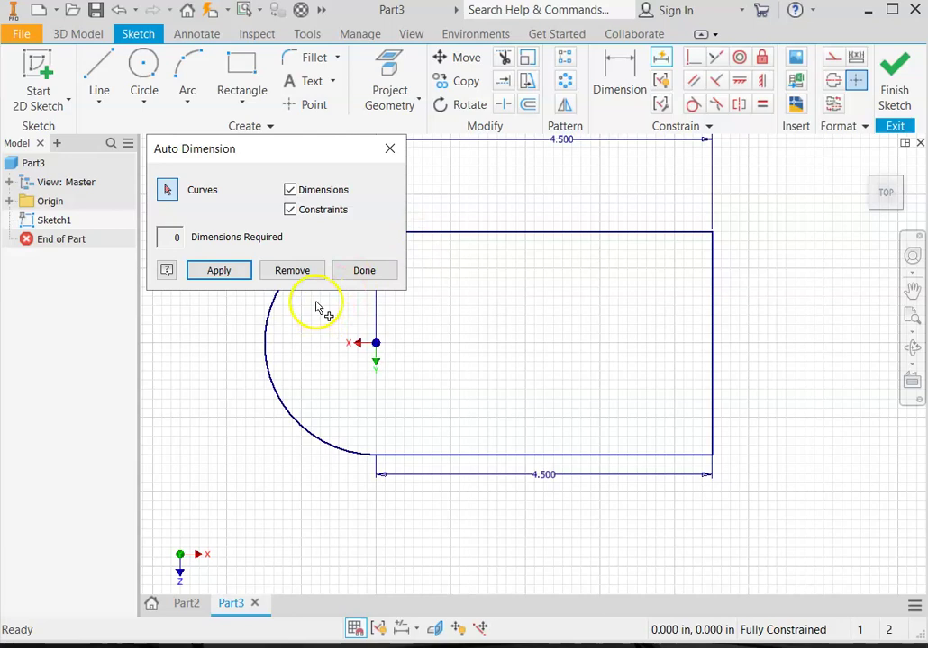
click(293, 272)
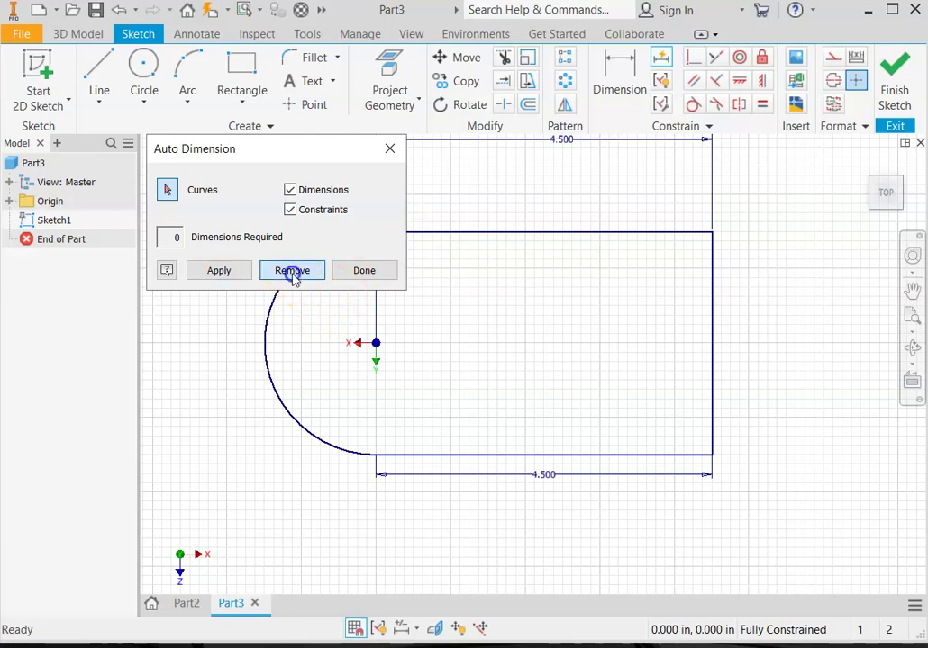
click(366, 270)
- Zoom and pan around the sketch to inspect where the bottom line meets the arc
scroll(433, 367, down, 2)
scroll(465, 335, up, 3)
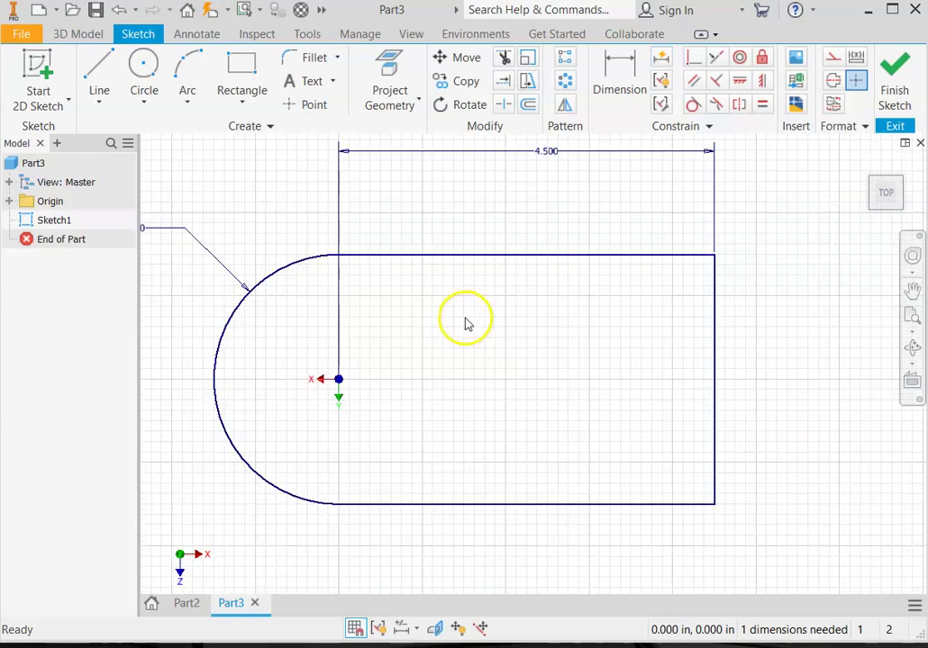
mouse_move(475, 373)
middle_down()
mouse_move(490, 382)
mouse_move(505, 362)
middle_up()
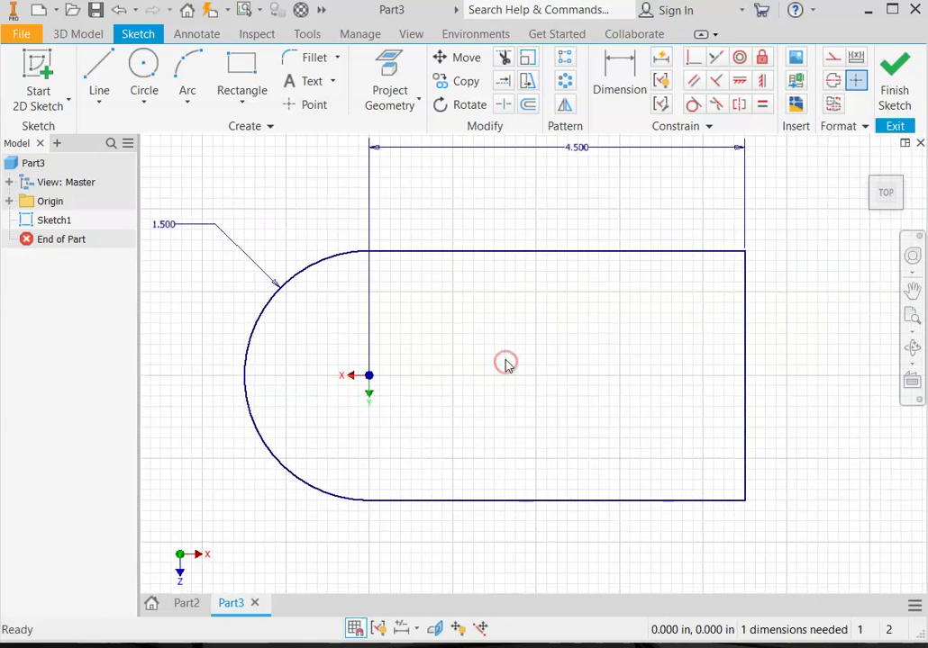
click(524, 352)
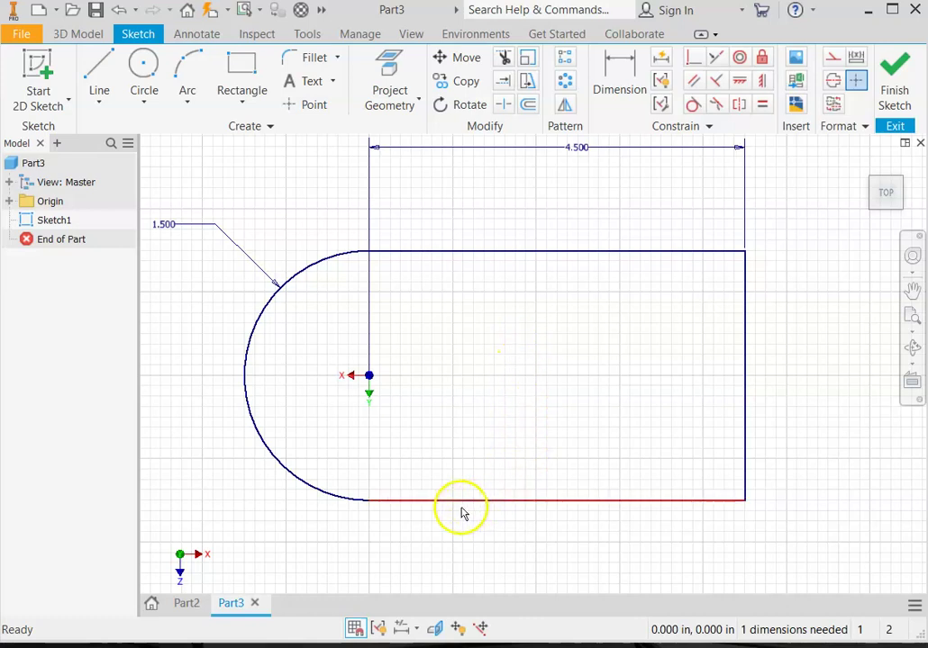
scroll(412, 510, down, 2)
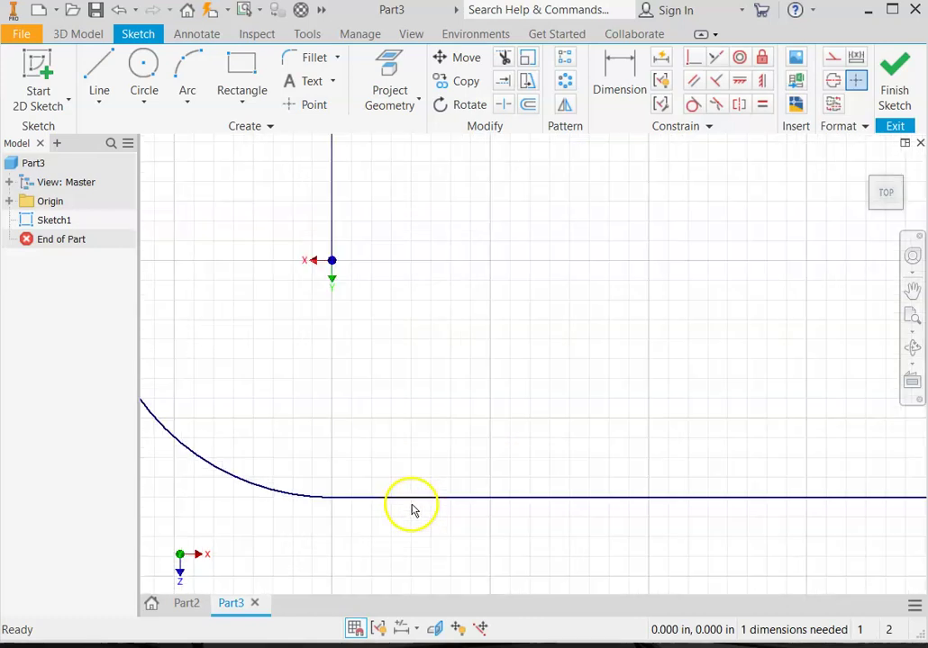
scroll(411, 510, down, 2)
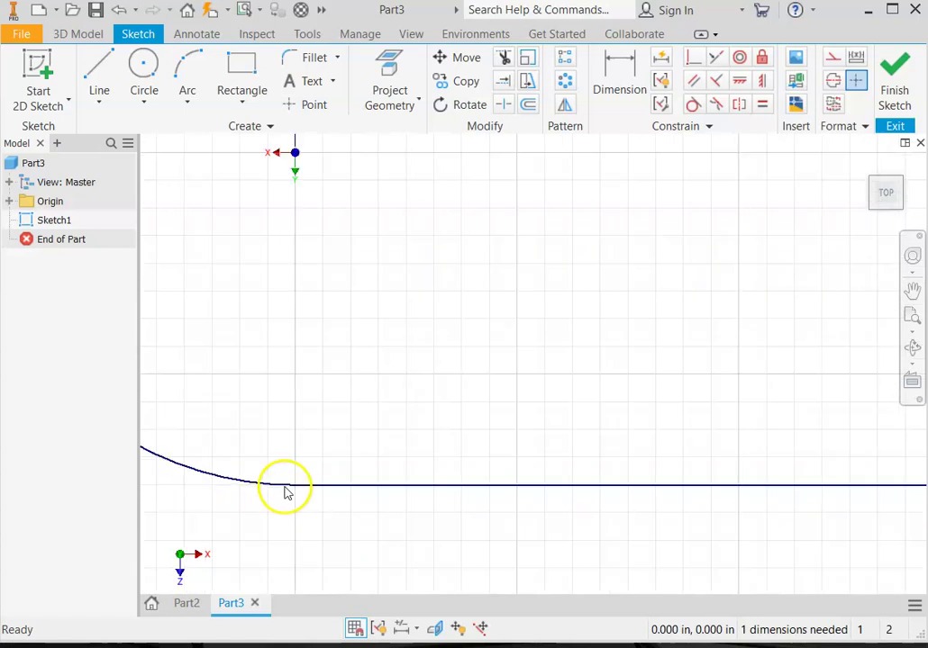
scroll(297, 494, up, 5)
scroll(360, 491, down, 2)
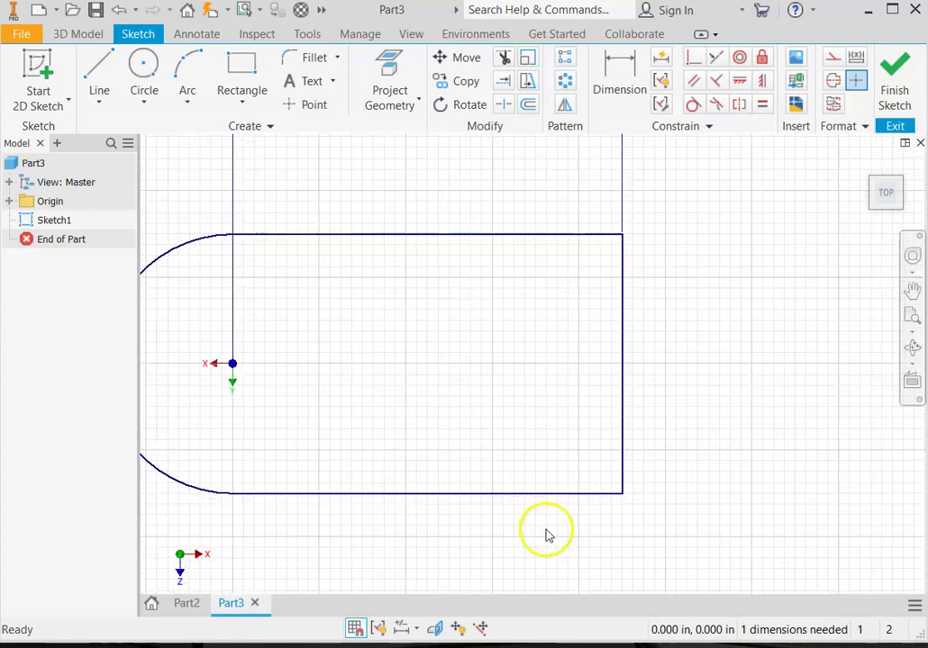
scroll(555, 424, up, 3)
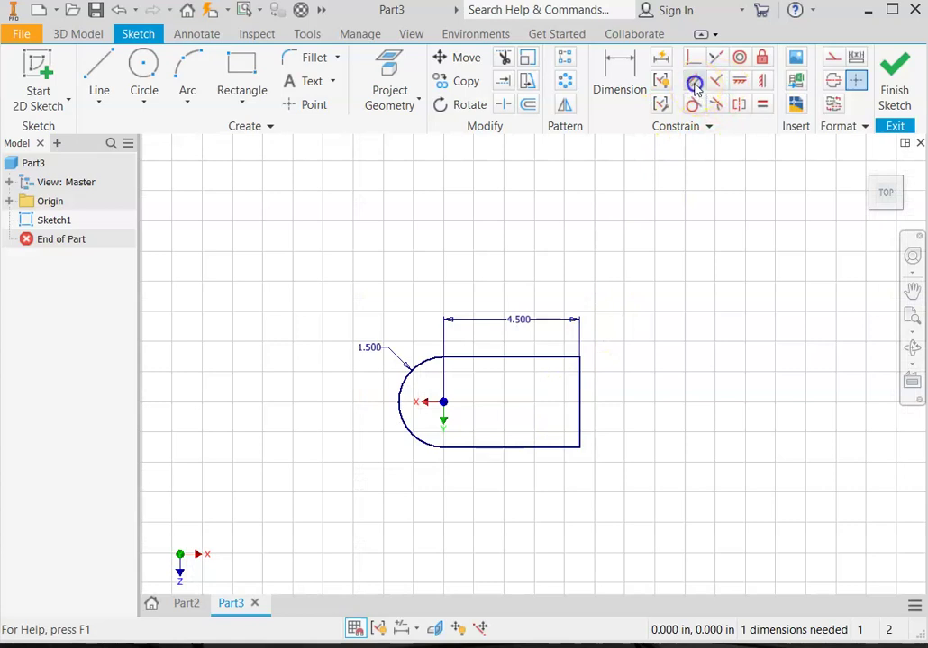
- Try making the top and bottom lines parallel, then test the bottom line's connection
click(694, 83)
click(544, 357)
click(519, 448)
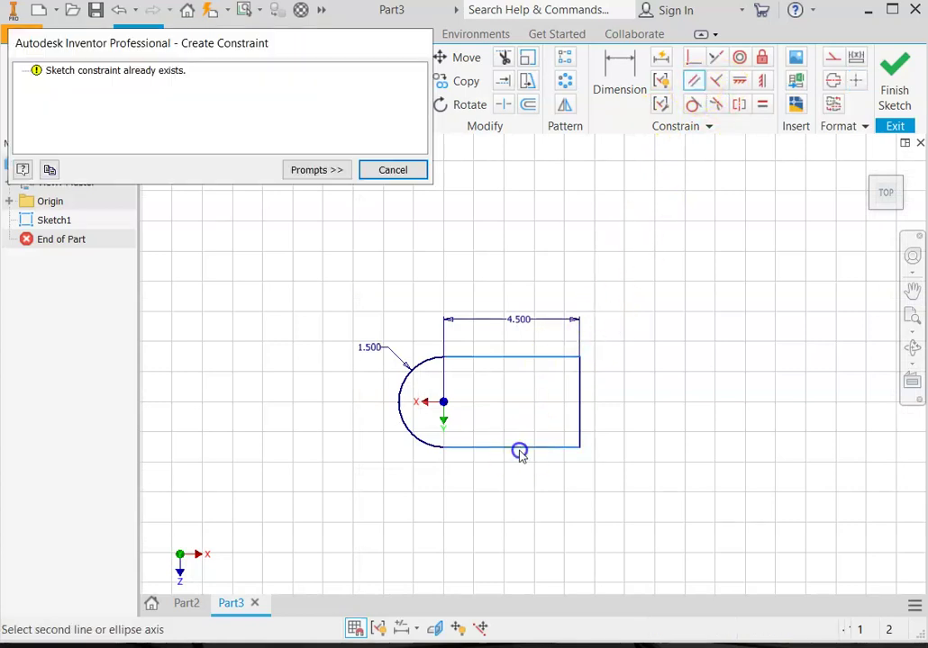
click(381, 171)
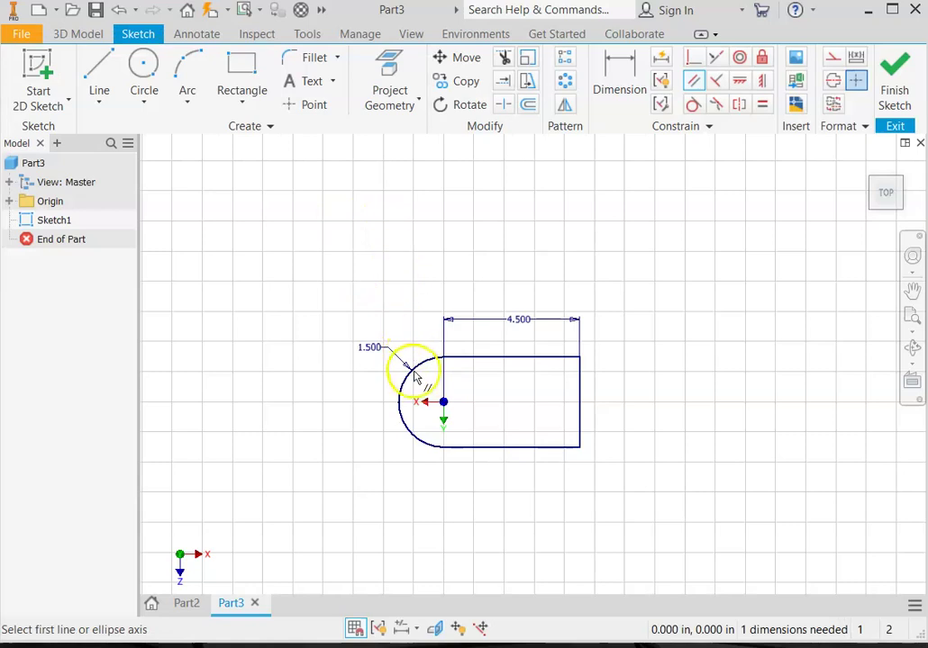
key(Escape)
drag(480, 449, 487, 475)
click(456, 464)
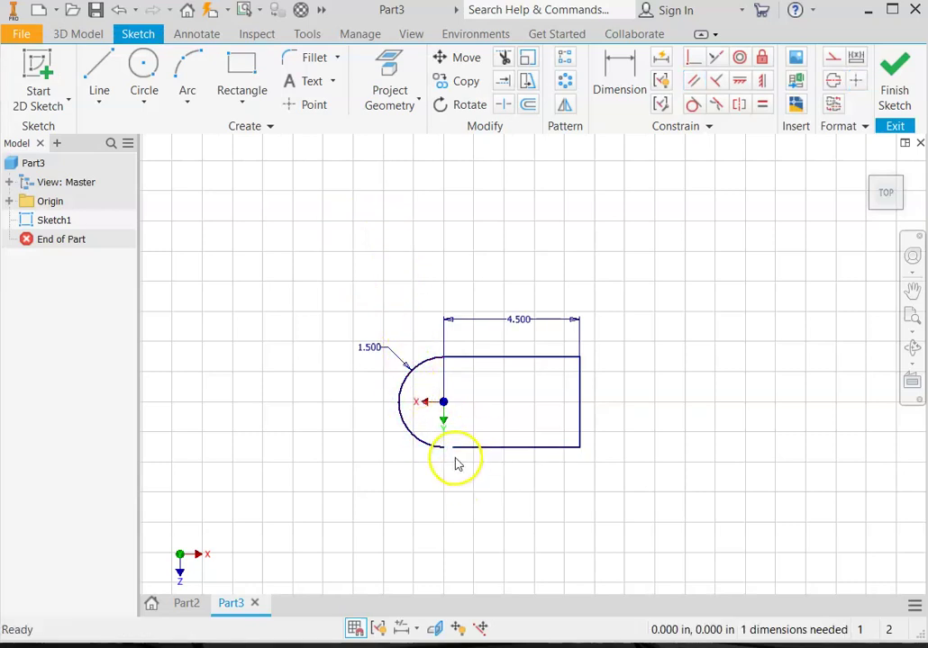
scroll(454, 464, down, 6)
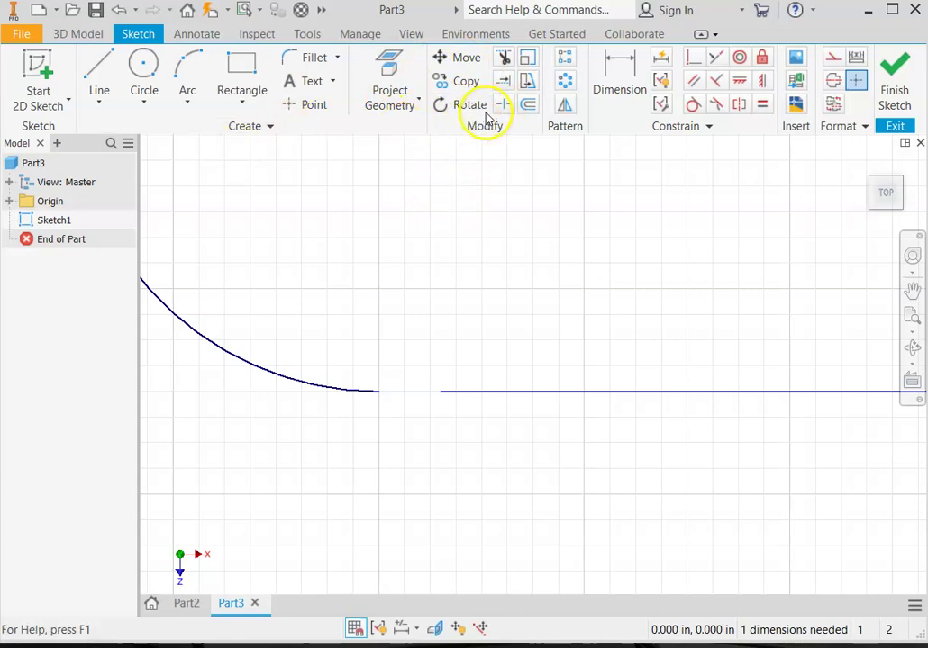
- Extend the bottom line to meet the arc, closing the profile
click(503, 83)
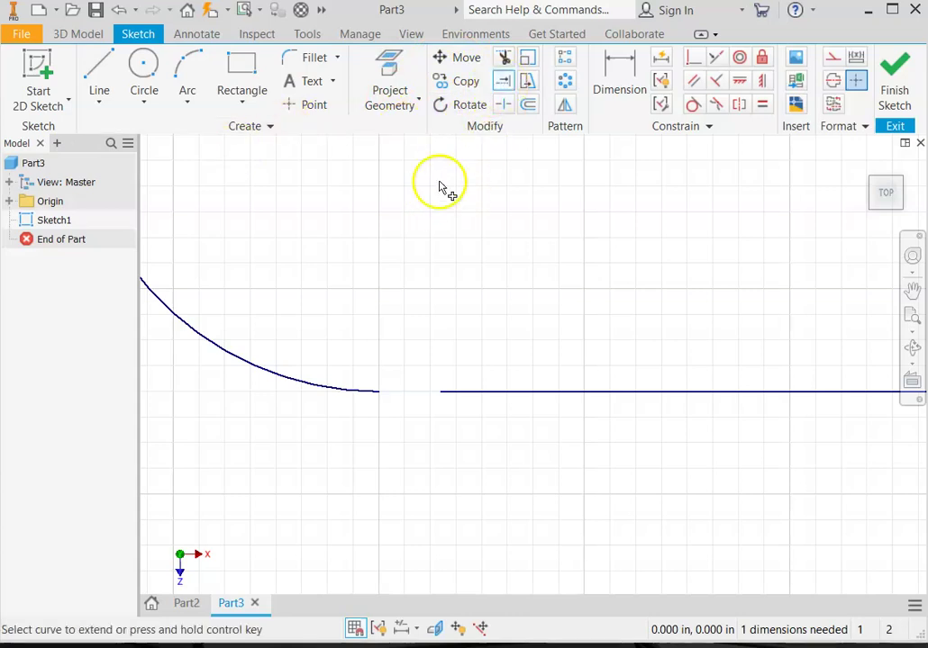
click(457, 402)
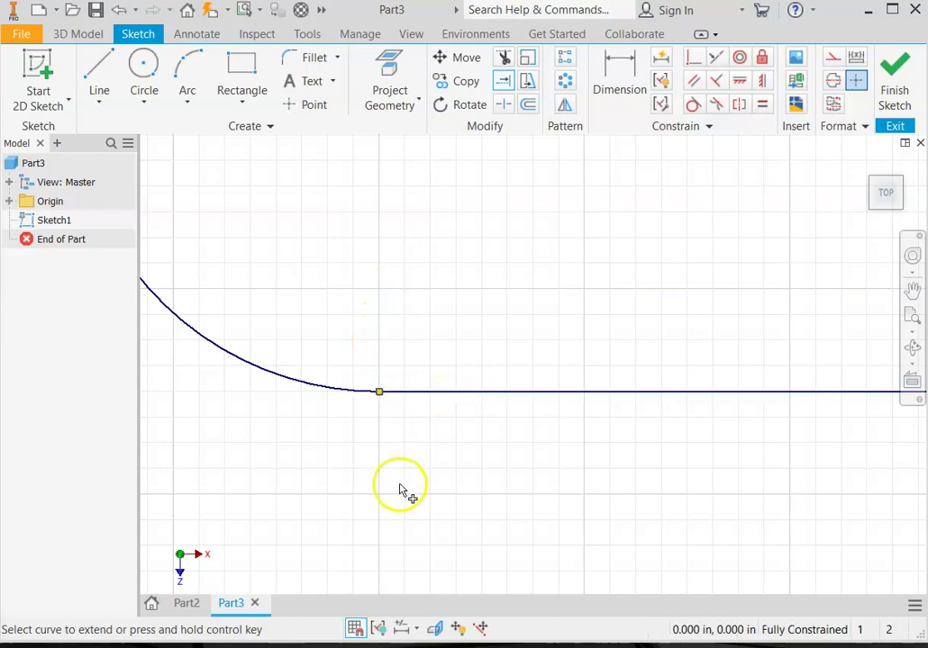
scroll(396, 459, up, 2)
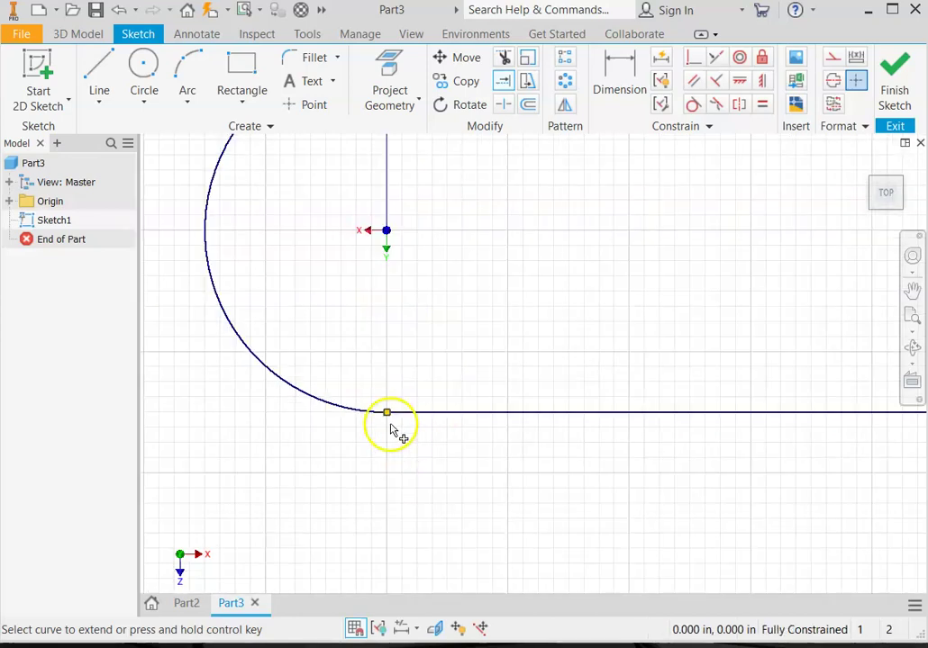
scroll(387, 428, down, 2)
scroll(387, 424, up, 2)
scroll(401, 423, up, 2)
scroll(464, 431, up, 2)
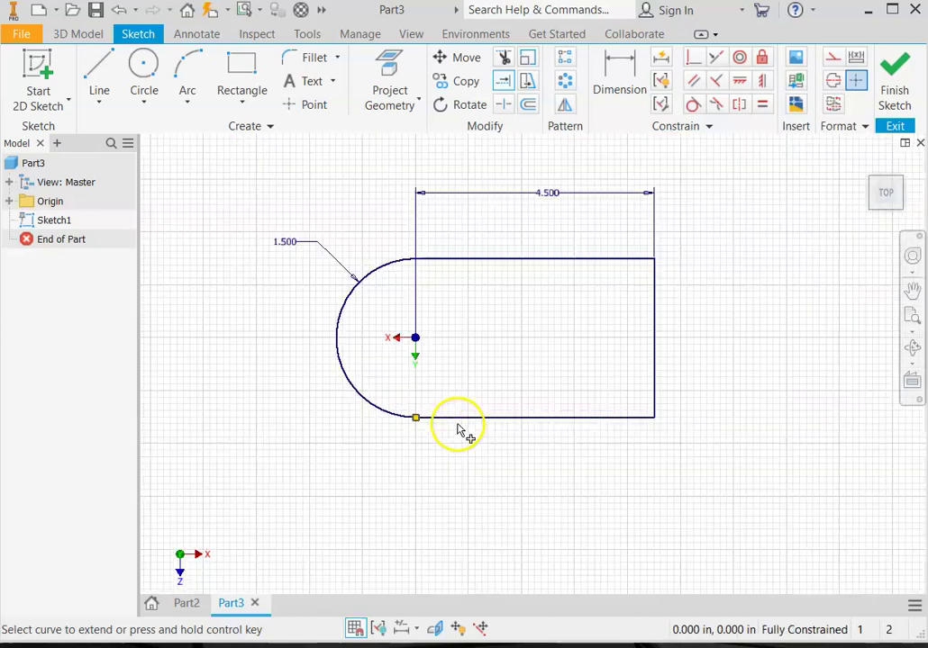
mouse_move(480, 408)
middle_down()
mouse_move(454, 349)
mouse_move(430, 373)
middle_up()
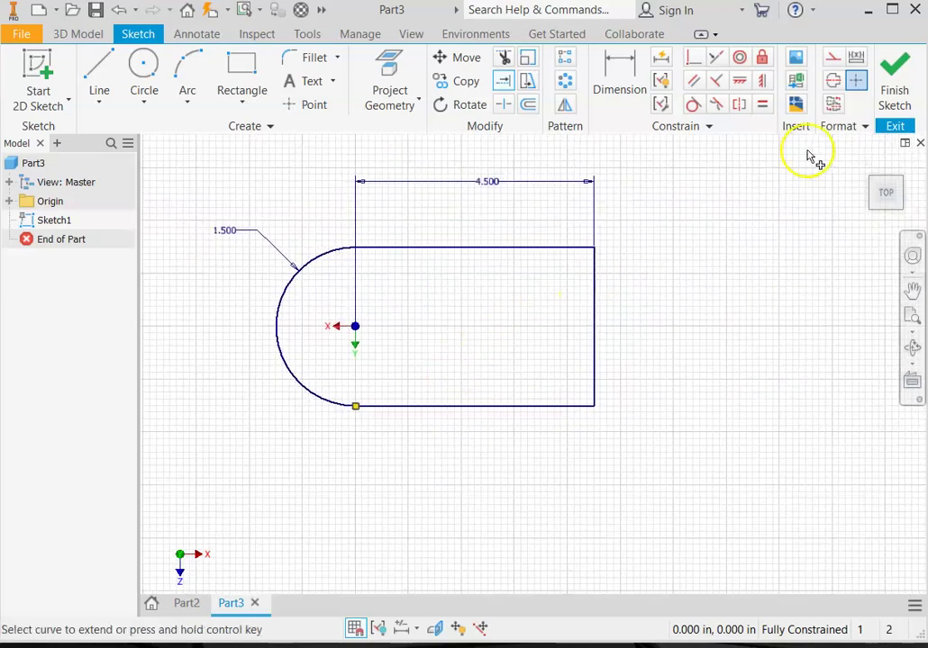
- Finish the sketch and centre the profile in the view
click(867, 99)
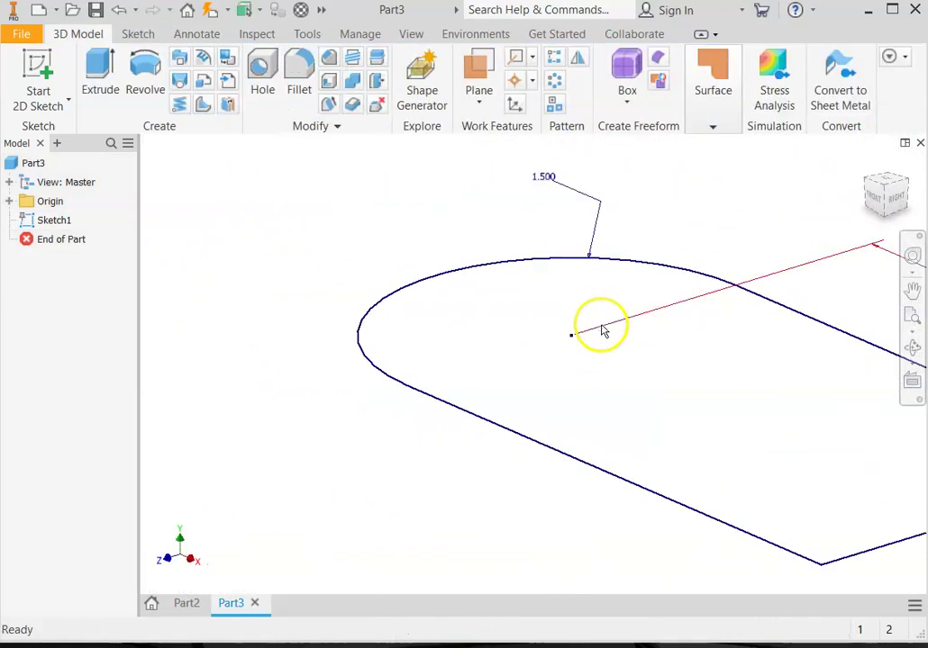
middle_drag(603, 330, 489, 335)
scroll(495, 333, up, 4)
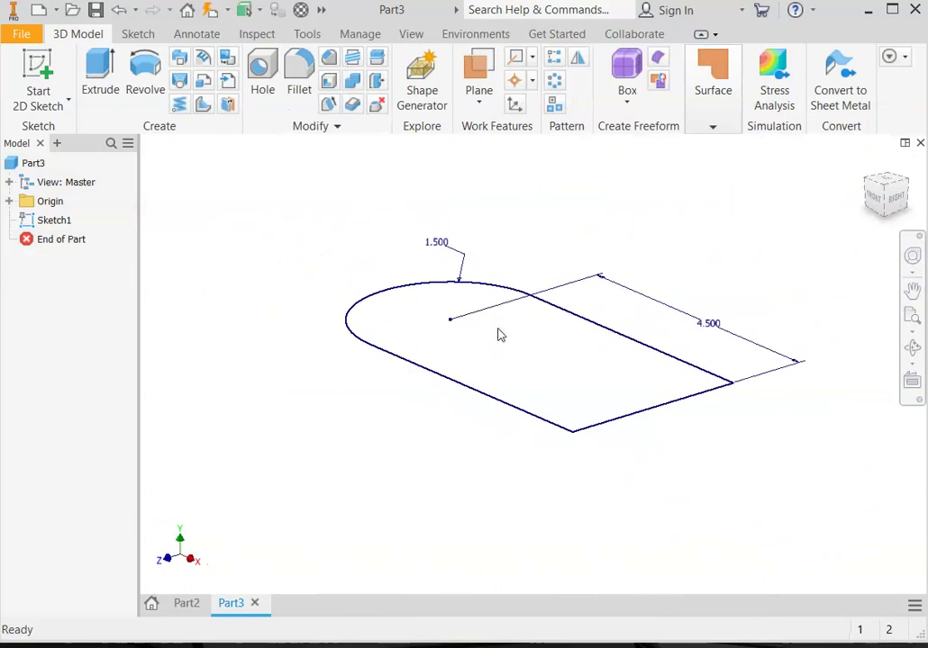
- Extrude the profile 1 in into a solid and select its front face
click(90, 81)
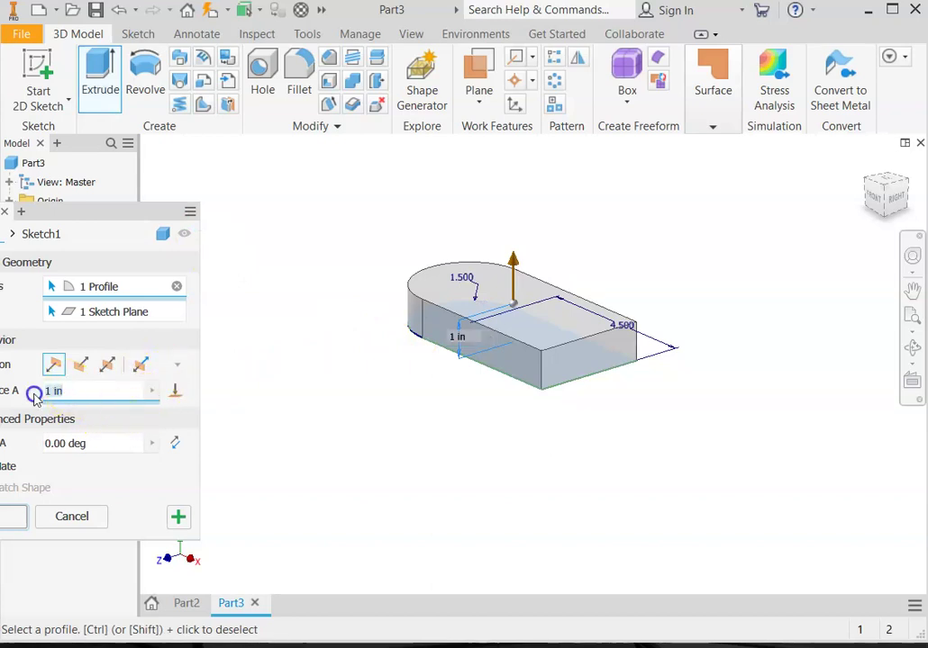
click(13, 516)
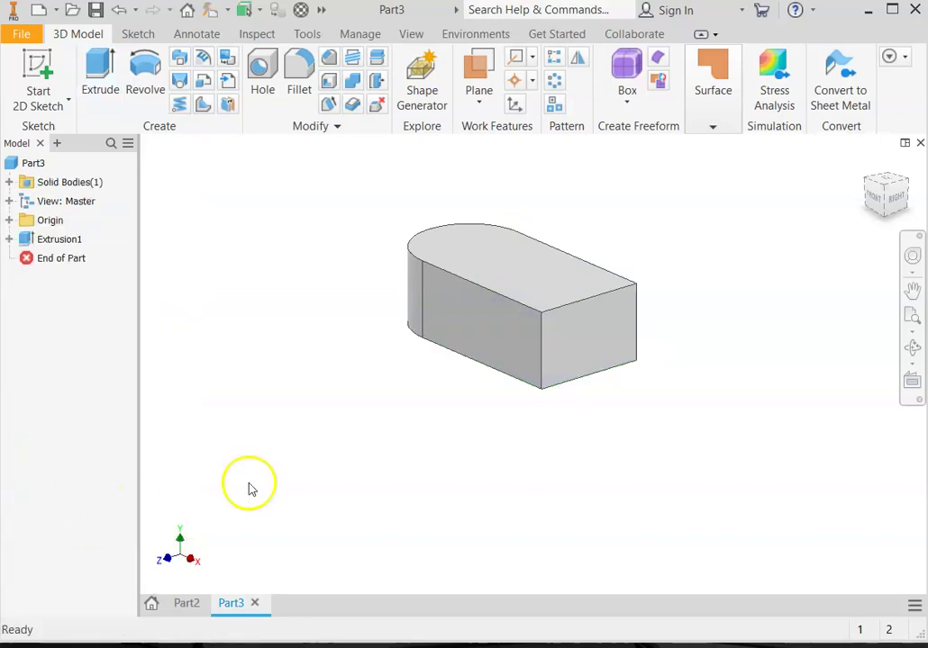
click(484, 333)
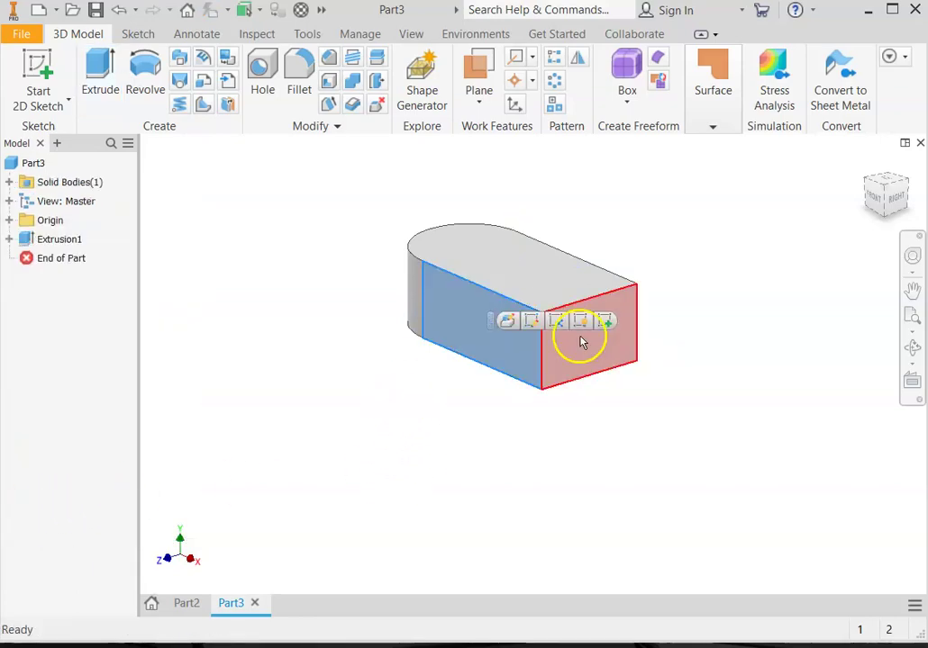
- On a new front-face sketch, draw a rectangle from the face's top-right corner
click(605, 322)
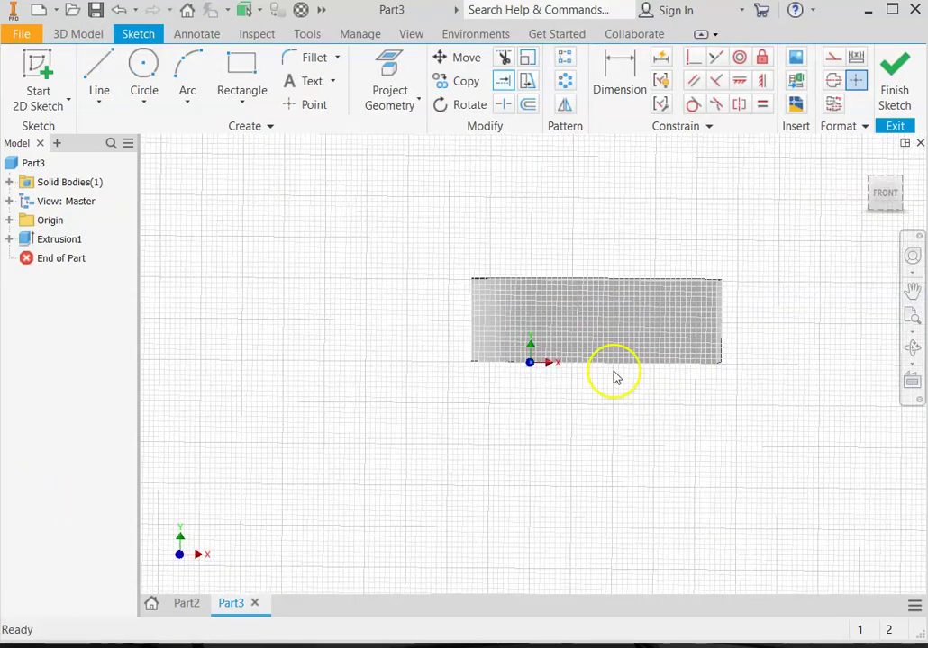
mouse_move(612, 399)
middle_down()
mouse_move(499, 393)
mouse_move(486, 401)
middle_up()
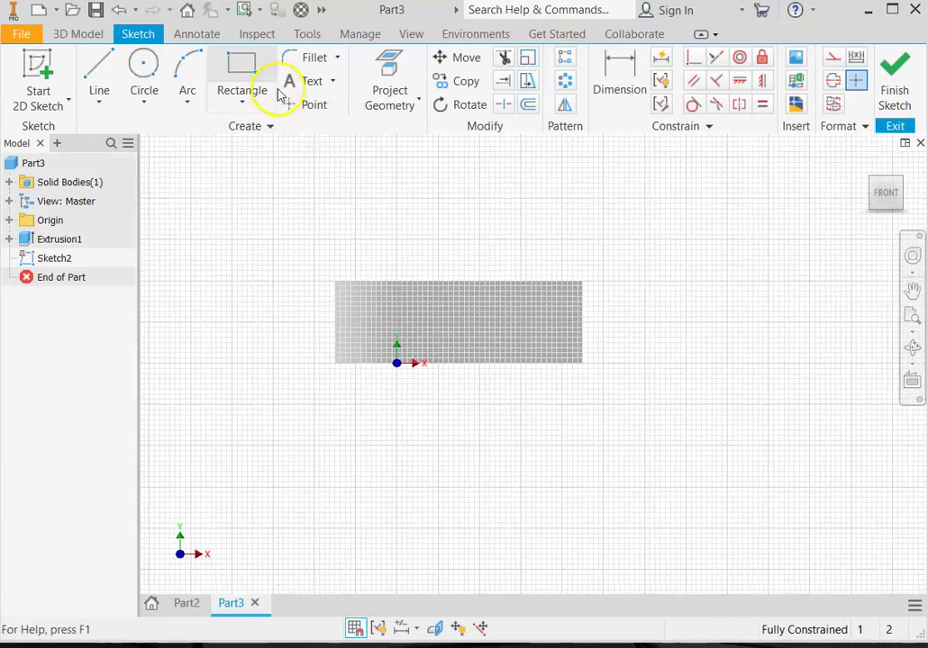
click(253, 70)
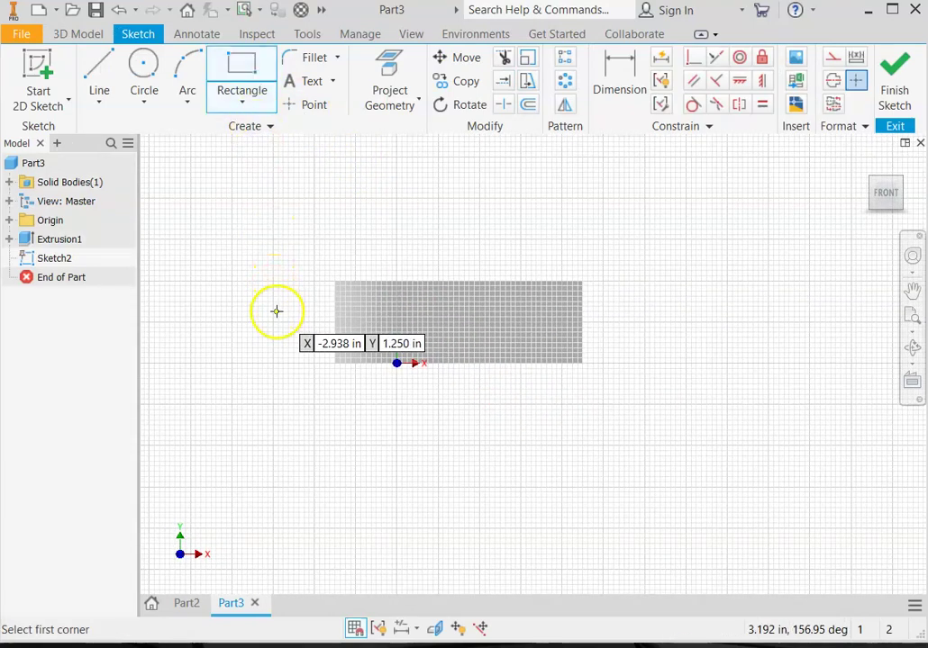
click(582, 282)
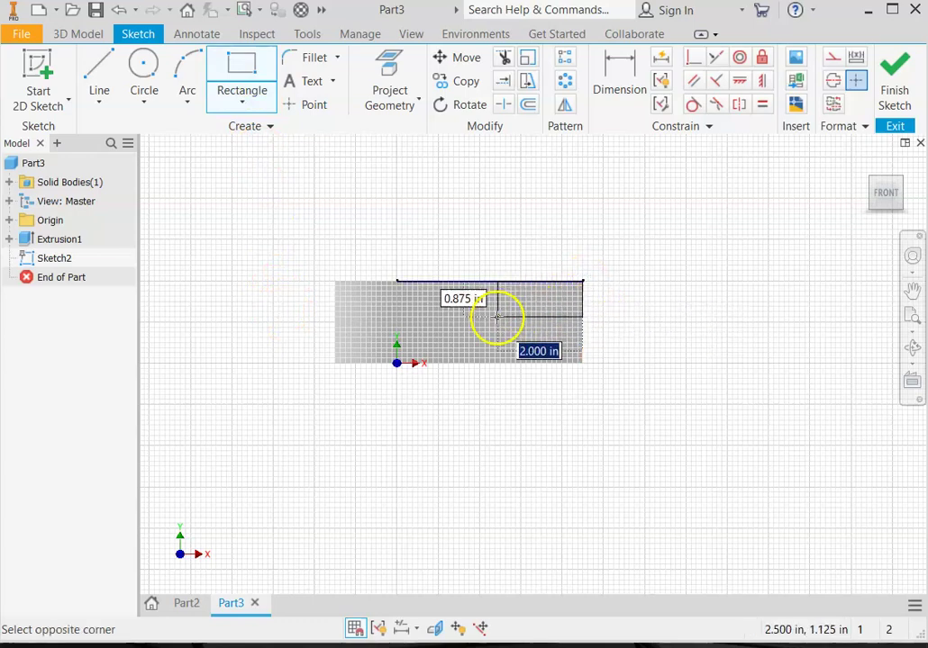
click(456, 324)
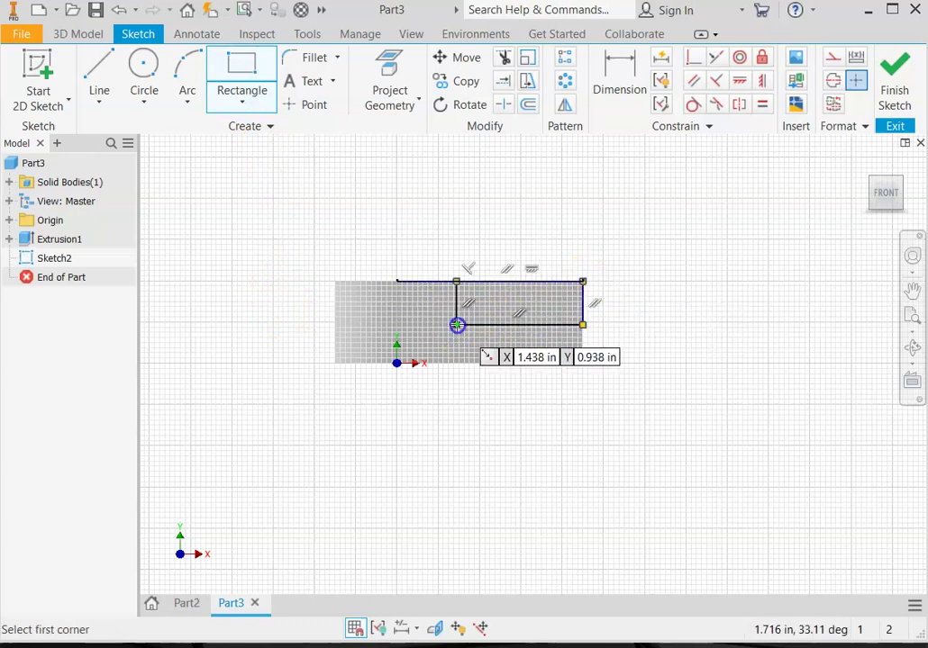
- Dimension the rectangle 1.250 in above the base and 3.000 in wide
click(603, 86)
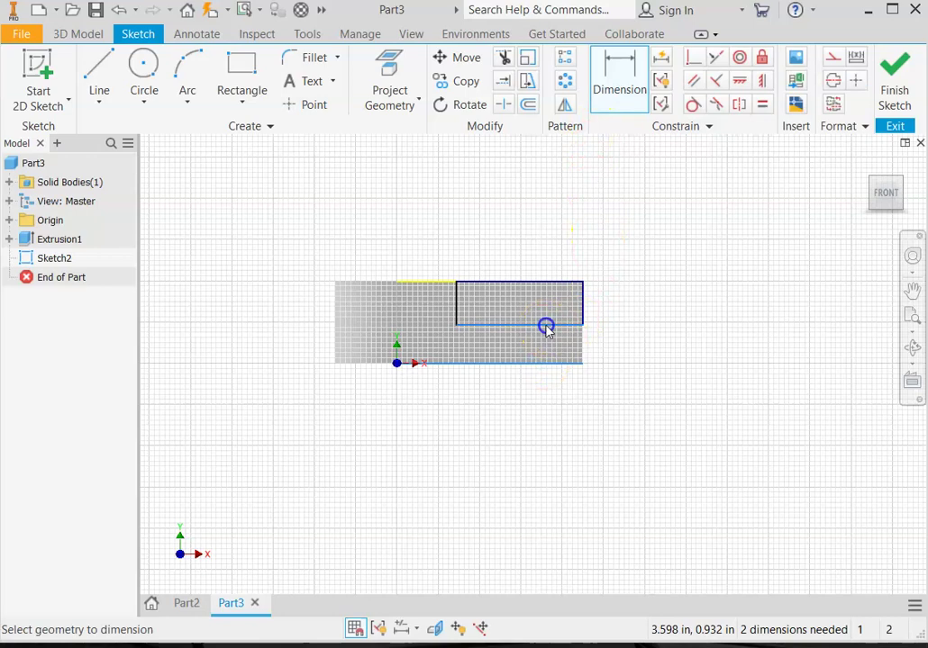
click(545, 325)
click(621, 343)
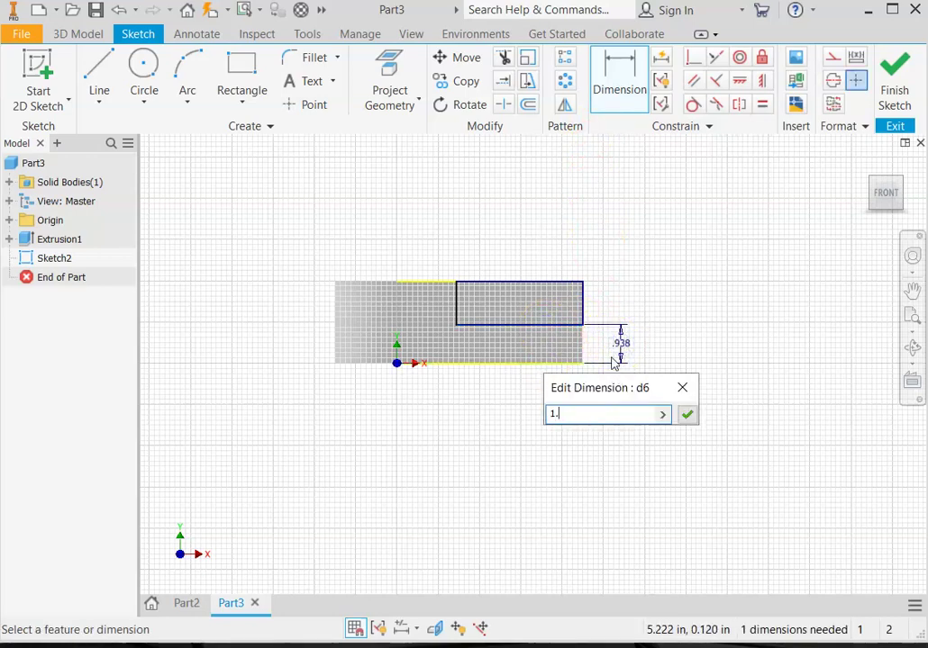
click(688, 415)
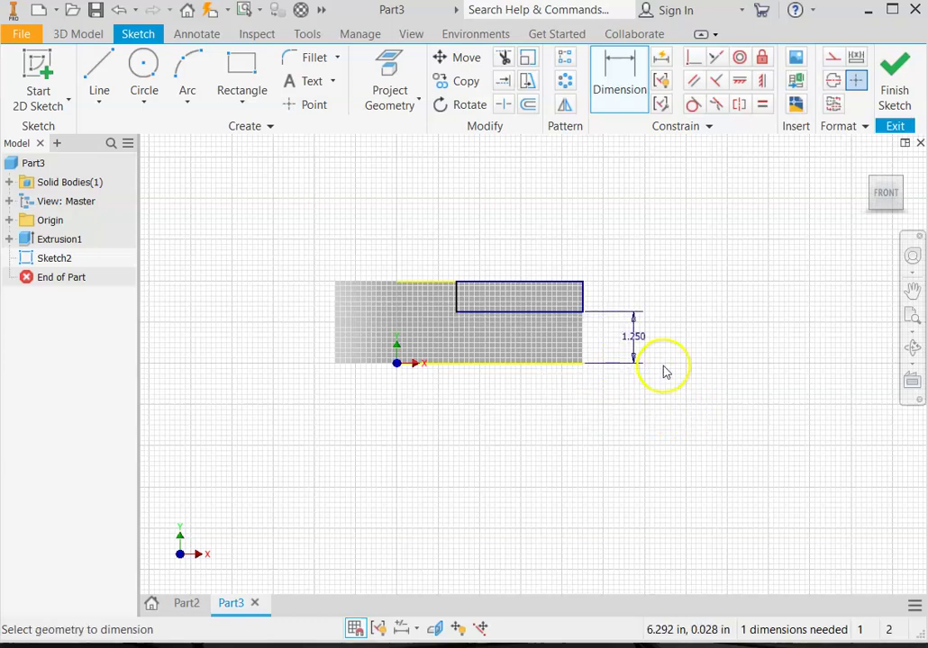
click(584, 304)
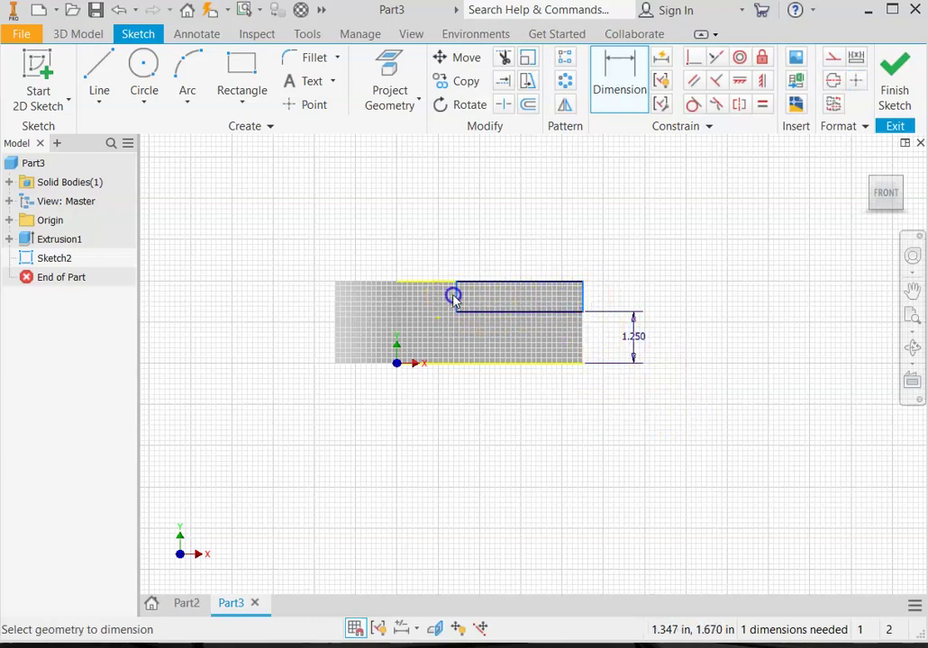
click(453, 299)
click(512, 243)
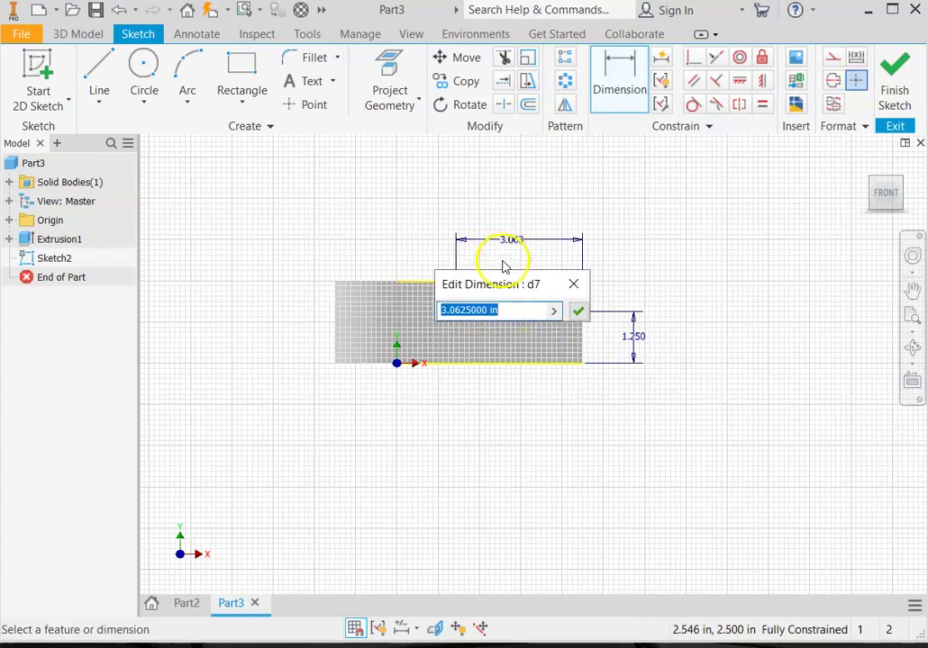
text(3)
click(577, 311)
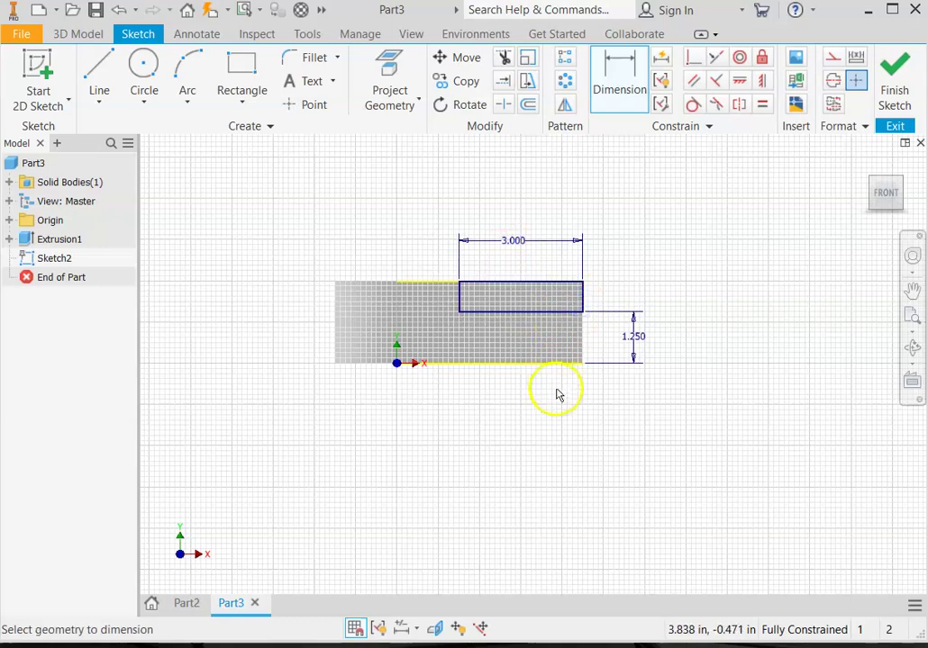
scroll(555, 387, down, 3)
mouse_move(554, 388)
middle_down()
mouse_move(783, 418)
mouse_move(792, 429)
middle_up()
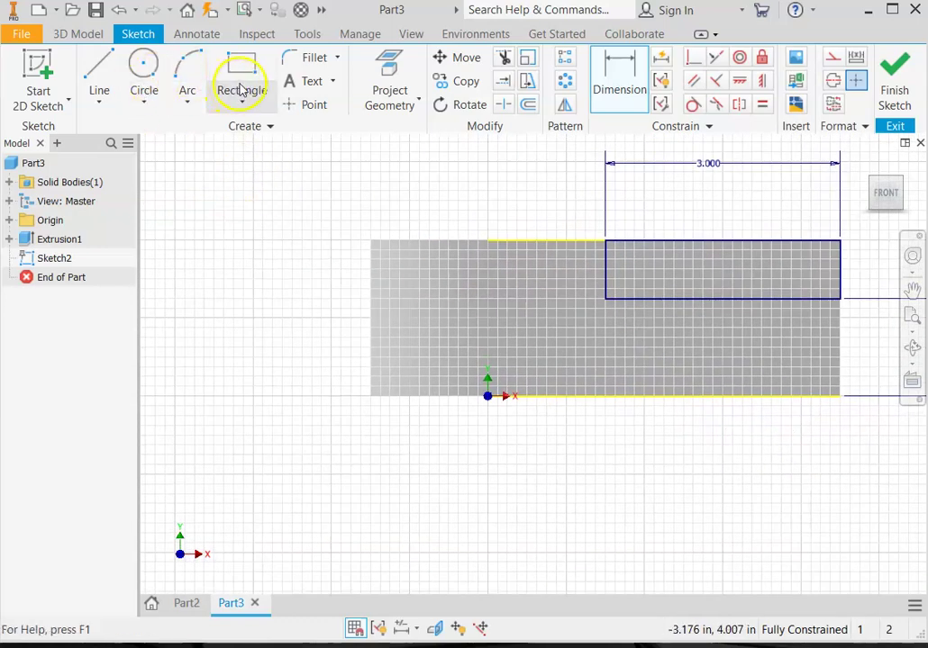
- Draw a second two-point rectangle straddling the block face's left edge
click(241, 90)
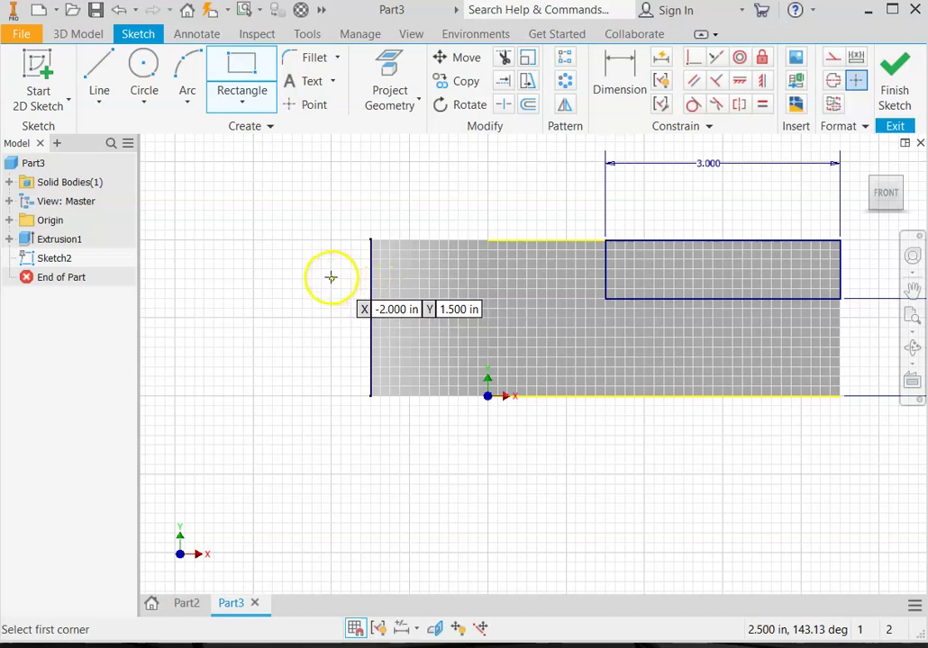
click(331, 278)
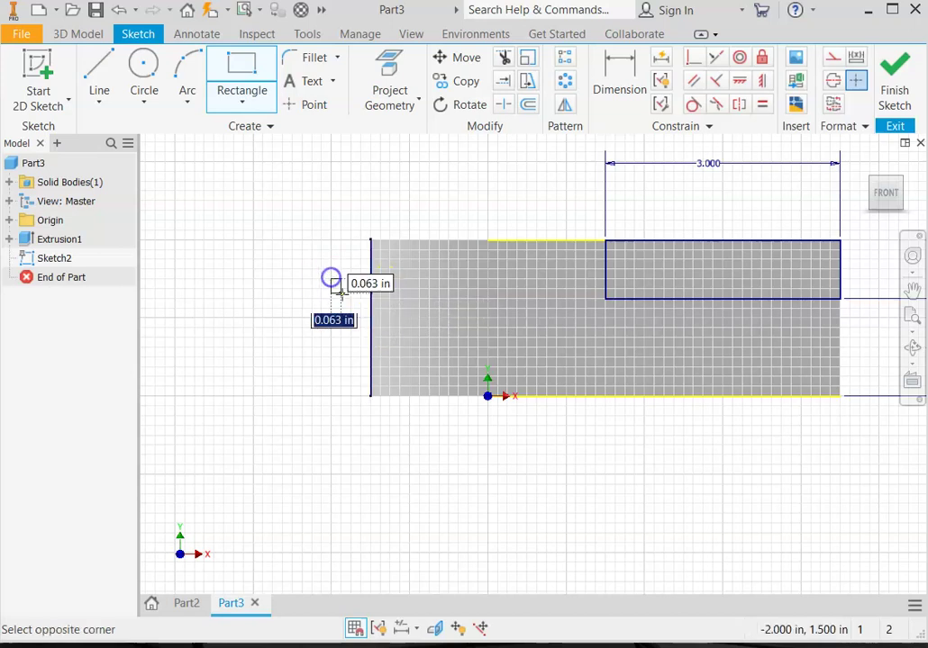
click(518, 346)
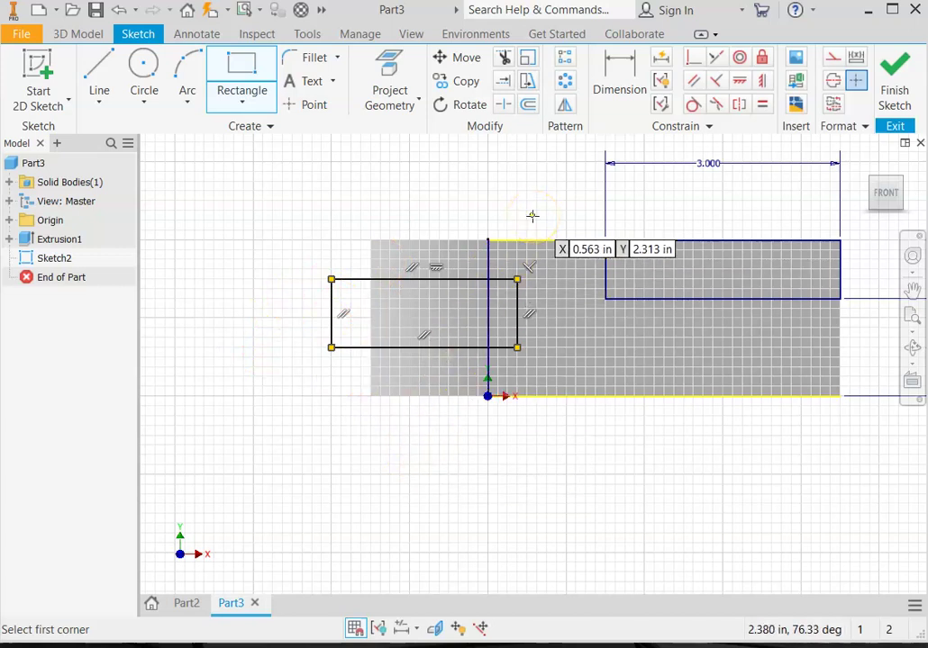
click(614, 87)
- Dimension the left rectangle's bottom edge at its 2.375 width
click(423, 349)
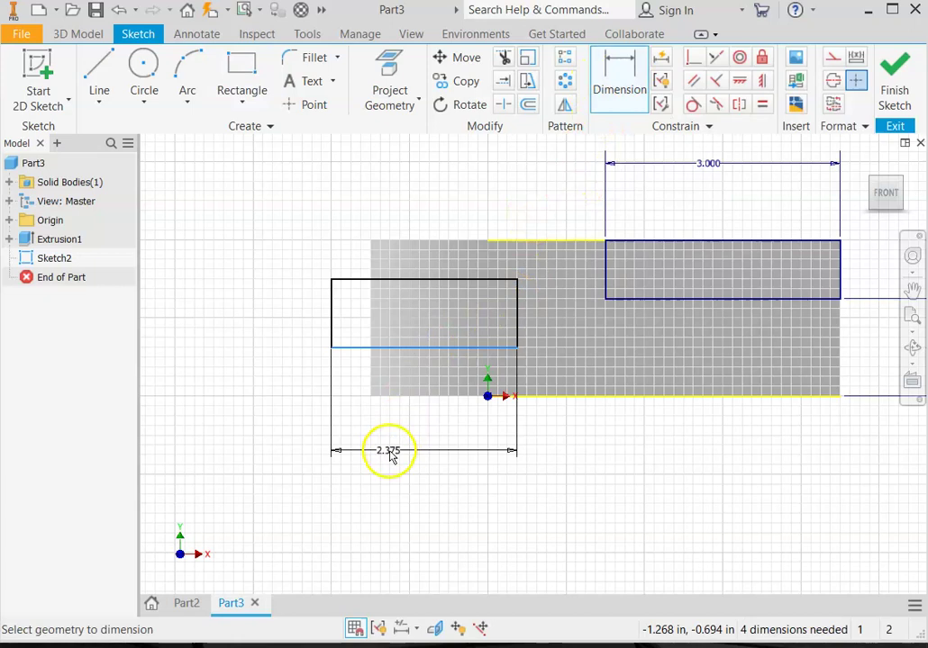
click(408, 450)
click(474, 522)
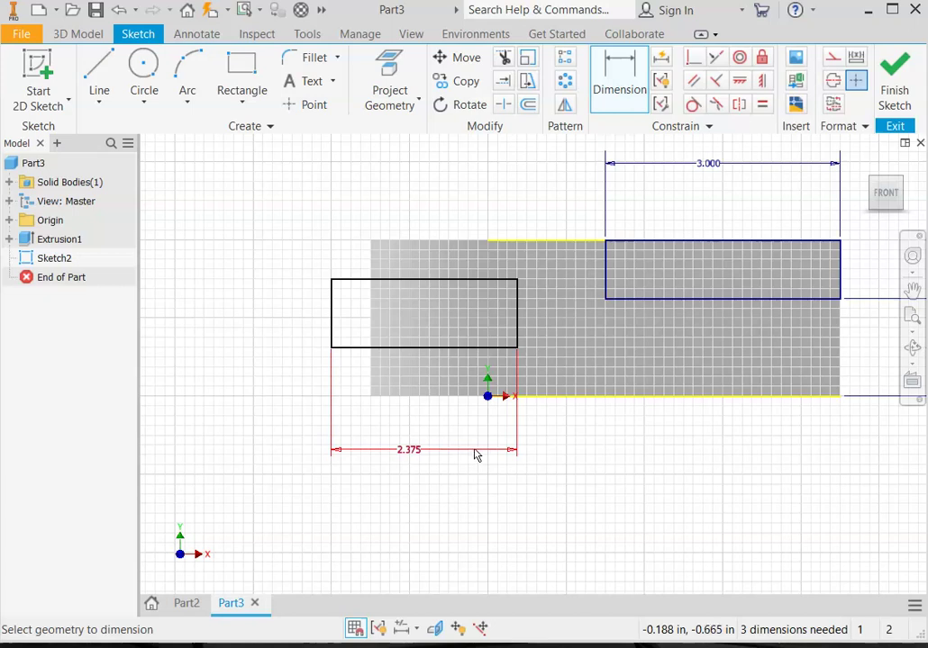
click(509, 453)
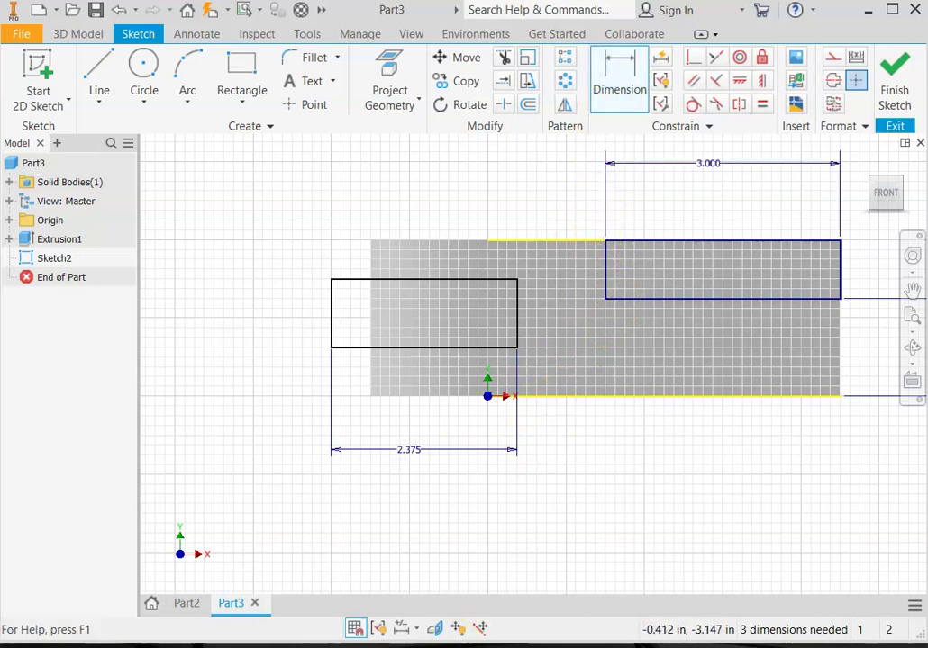
- Set the gap between the two rectangles to .750
click(603, 277)
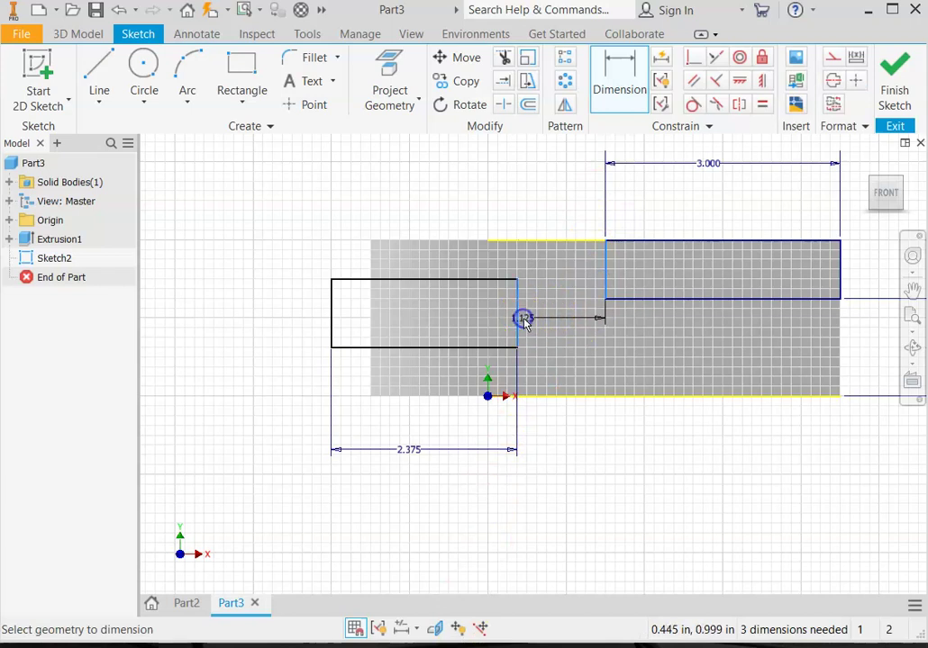
click(555, 445)
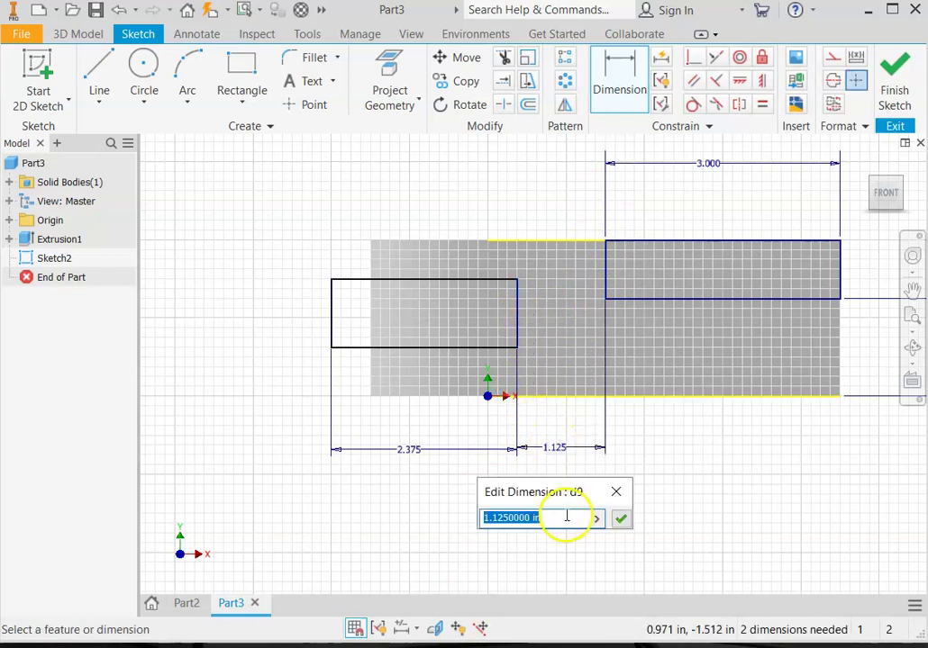
text(.75)
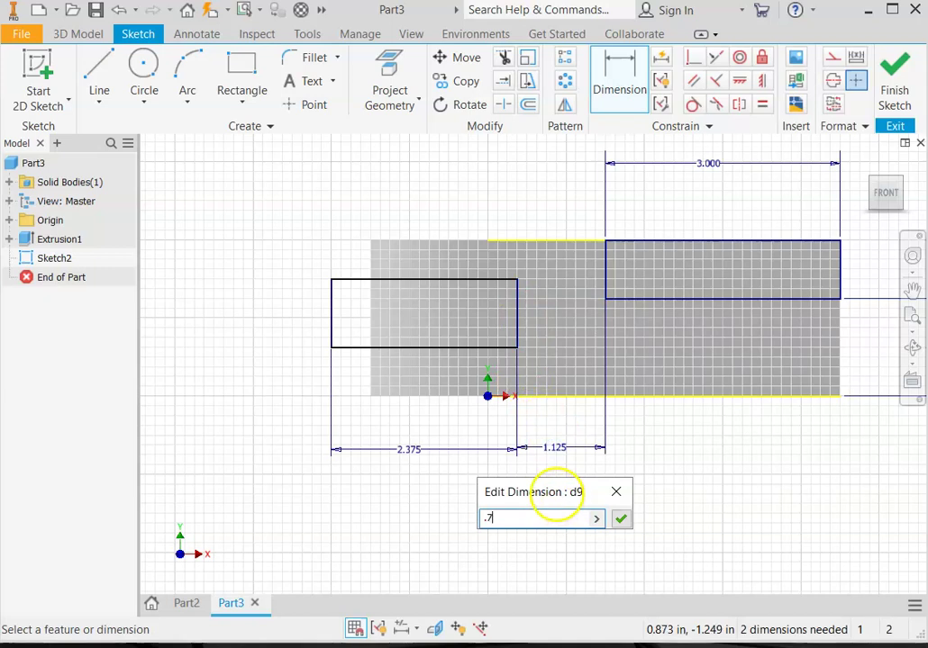
click(620, 519)
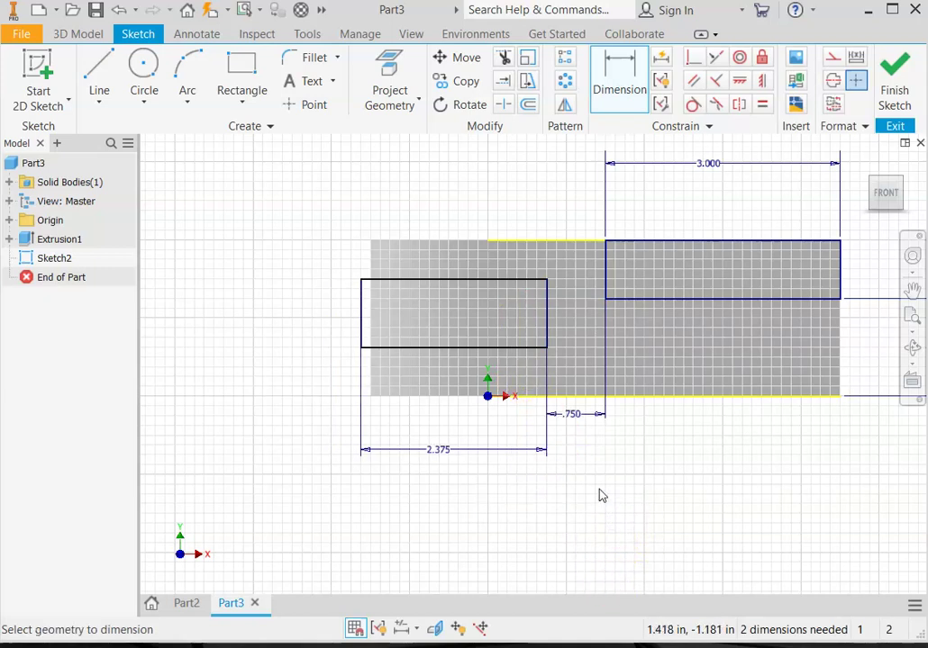
click(594, 489)
- Place the left rectangle's bottom edge .625 above the part's bottom edge
click(455, 397)
click(453, 348)
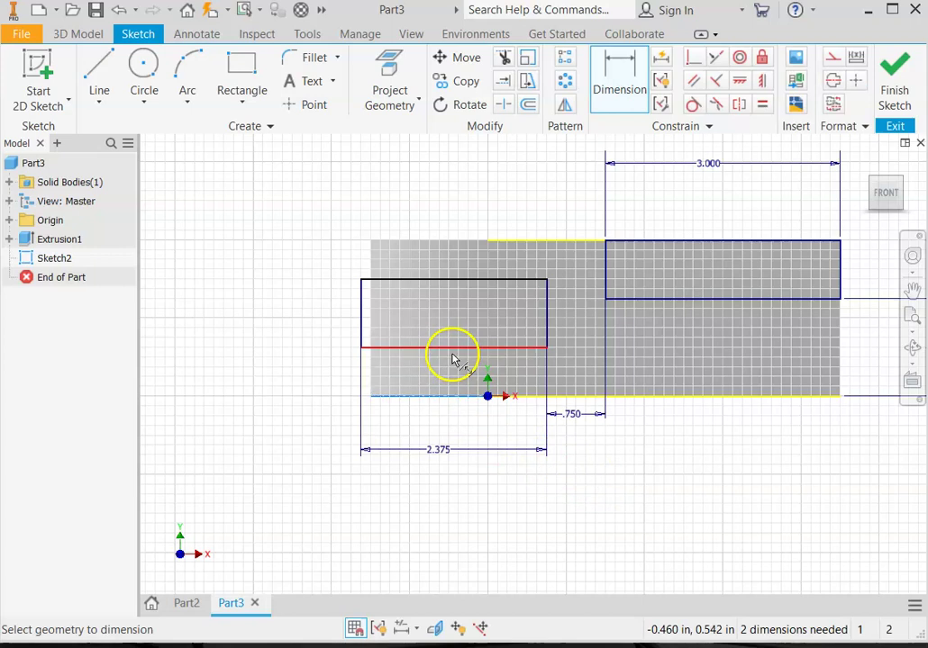
click(315, 381)
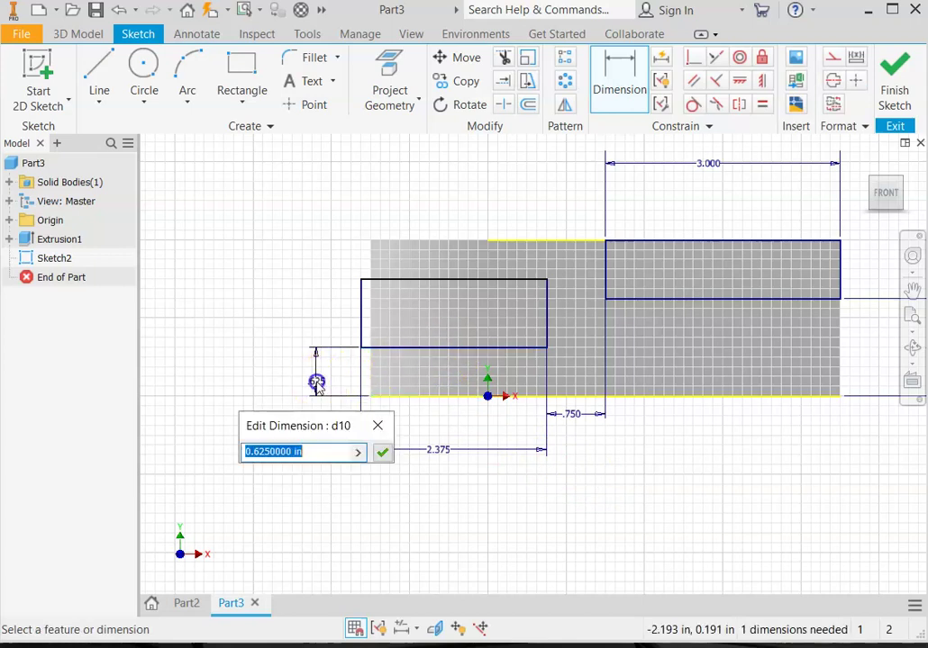
text(.625)
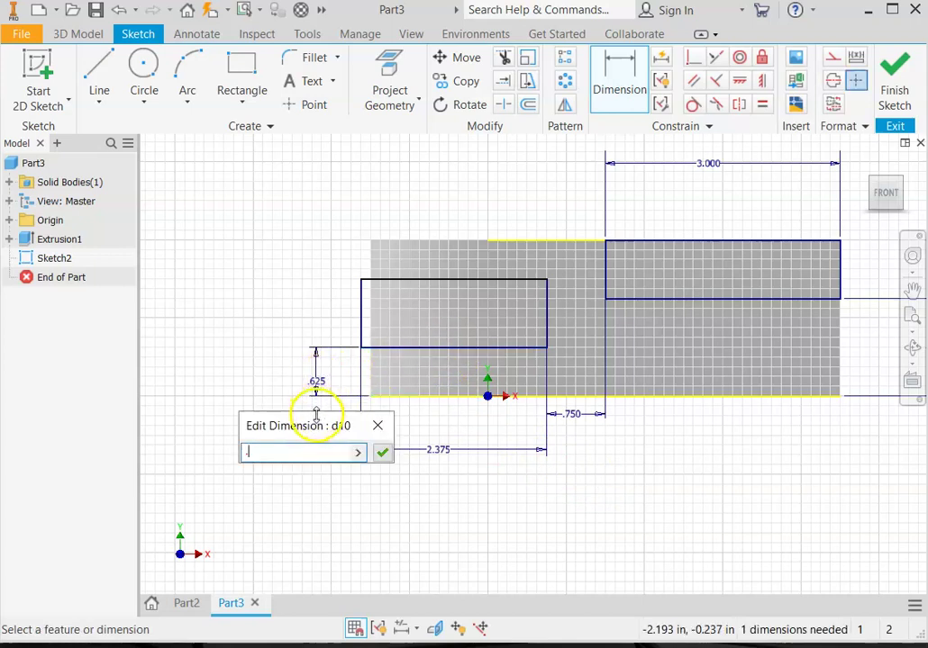
click(384, 458)
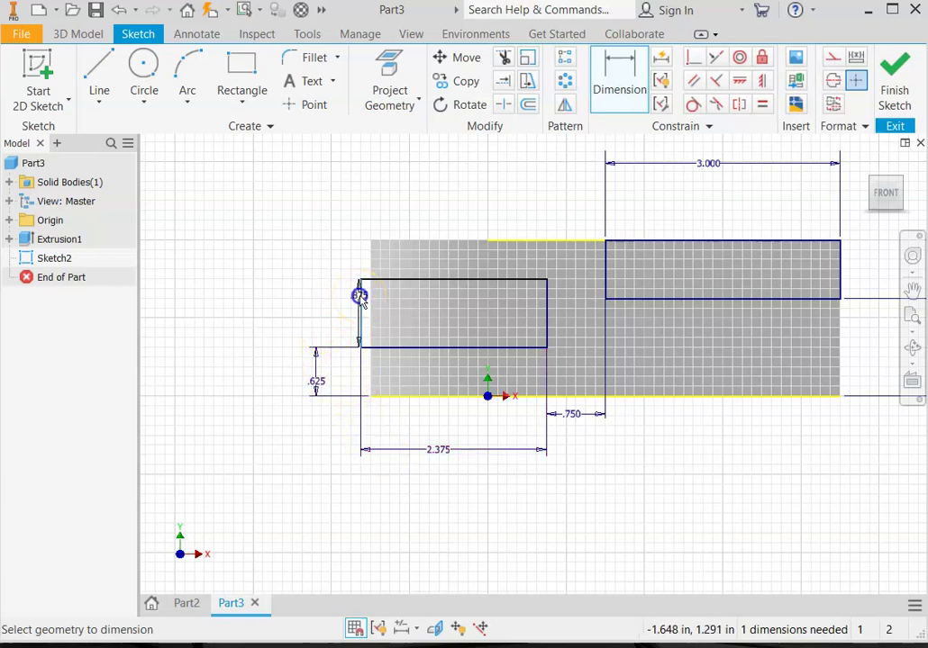
- Dimension the left rectangle's height at .750
click(310, 307)
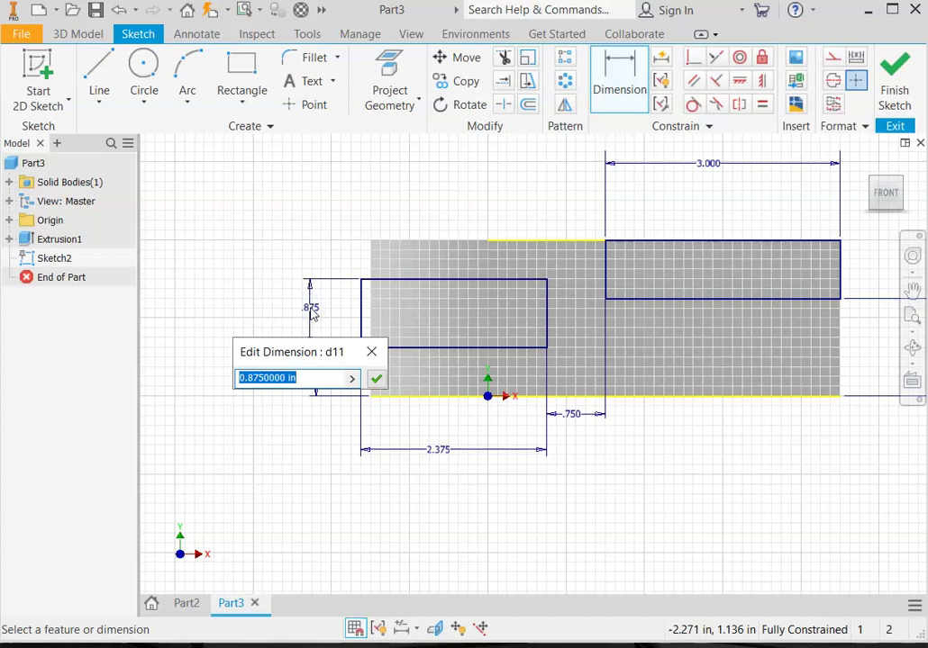
text(.)
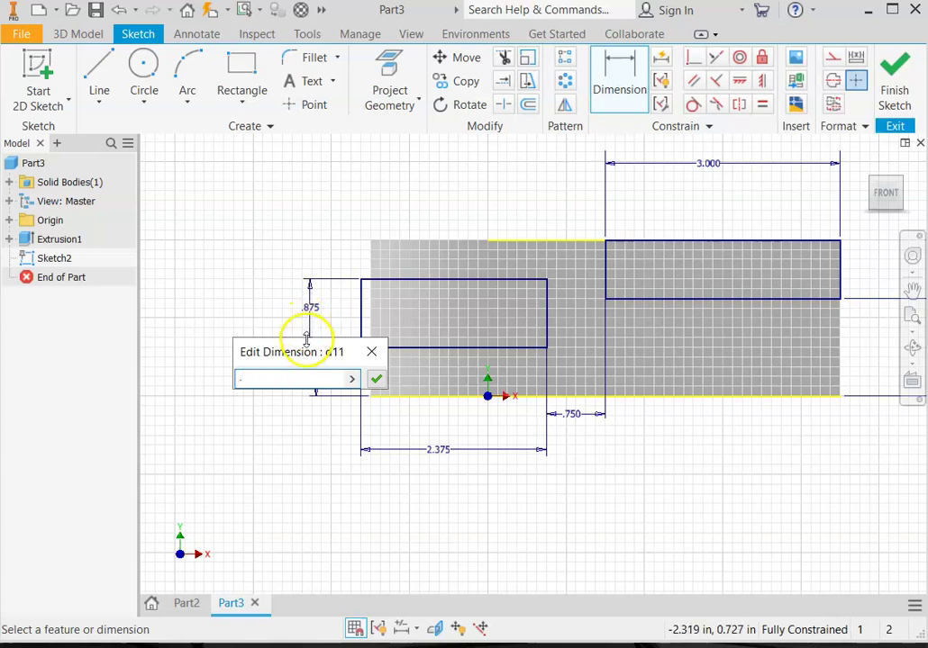
text(75)
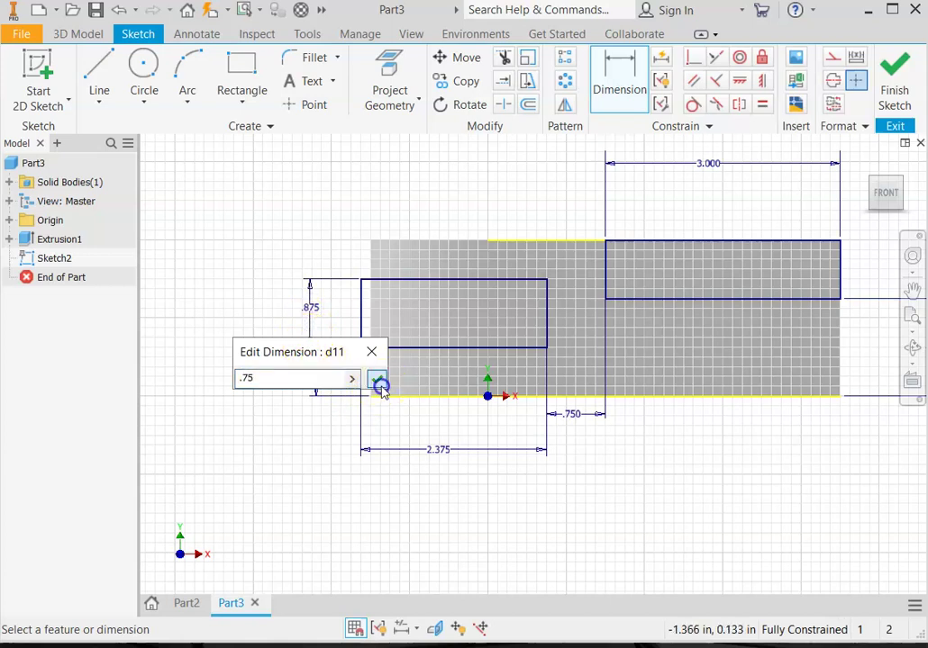
click(377, 380)
scroll(486, 493, down, 2)
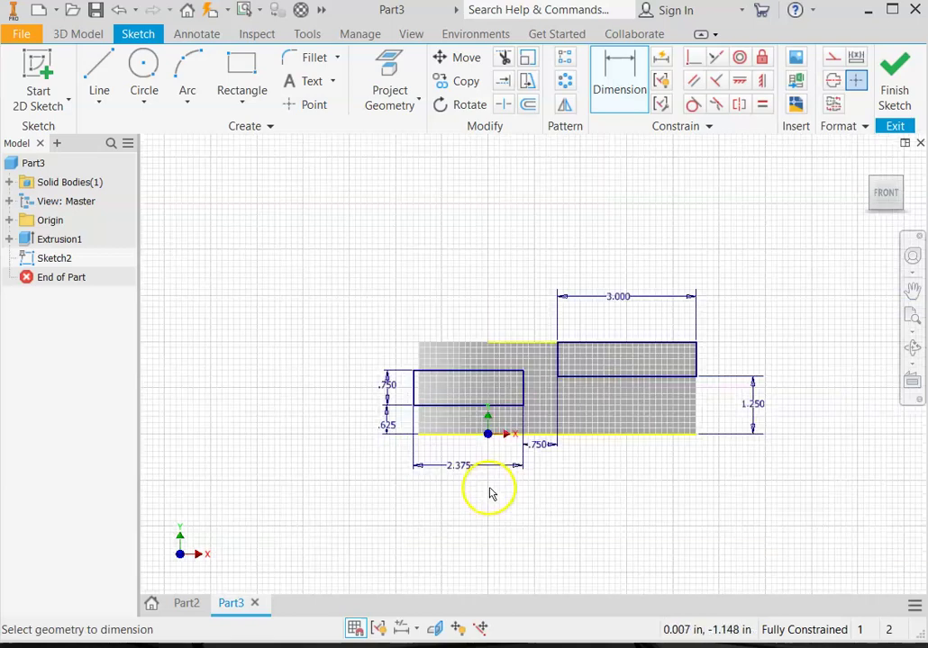
scroll(501, 483, up, 3)
middle_drag(808, 441, 700, 479)
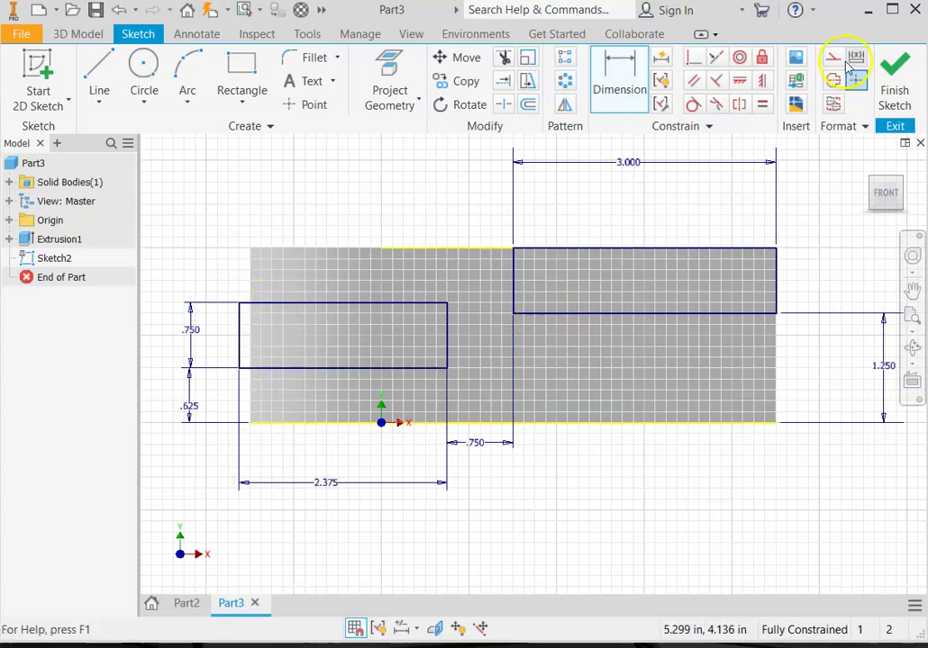
- Finish Sketch2 and extrude-cut both rectangle profiles Through All
click(896, 81)
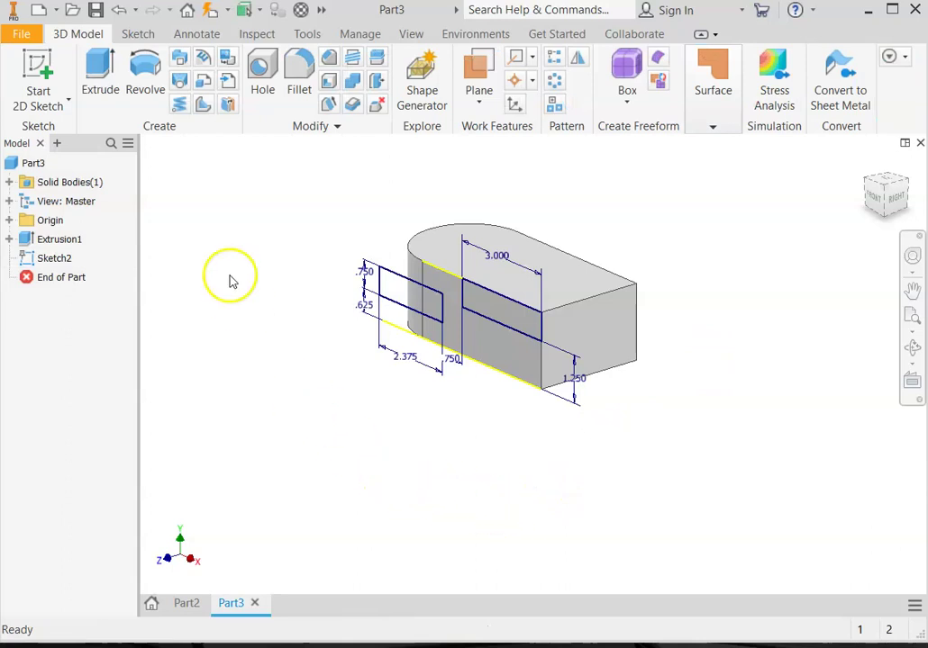
click(91, 94)
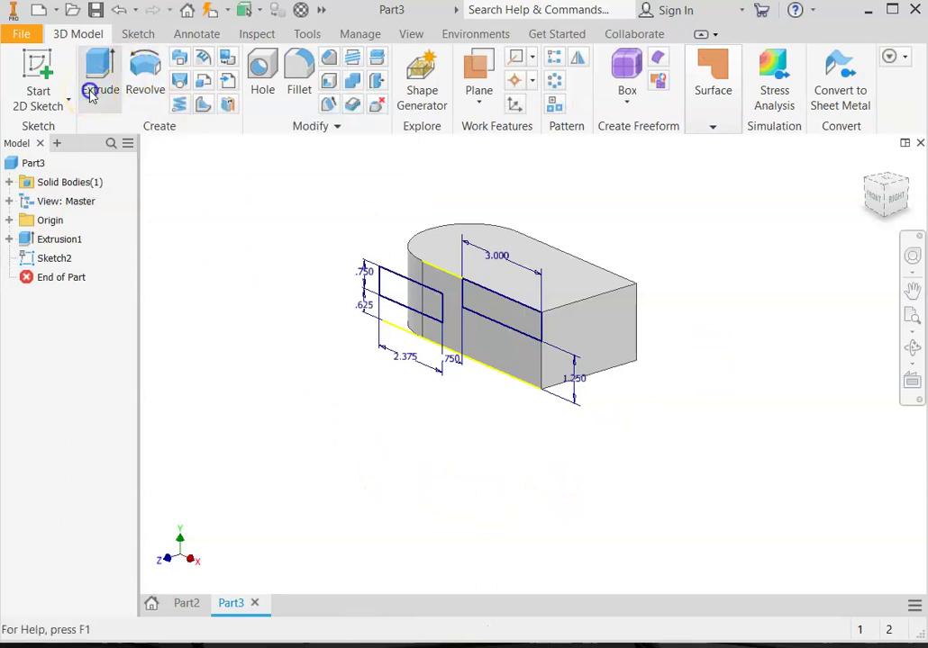
click(393, 290)
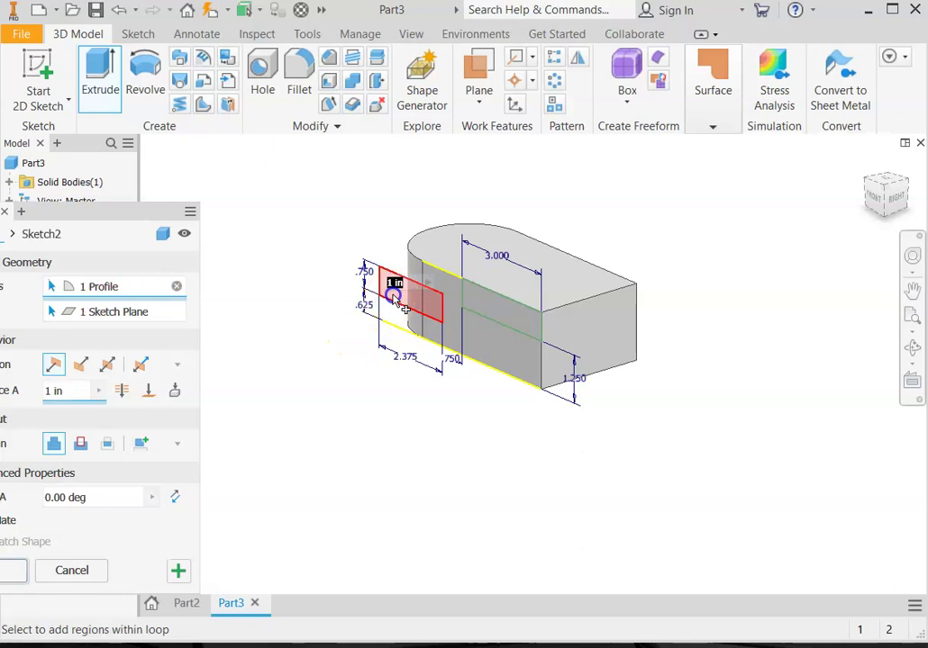
click(484, 317)
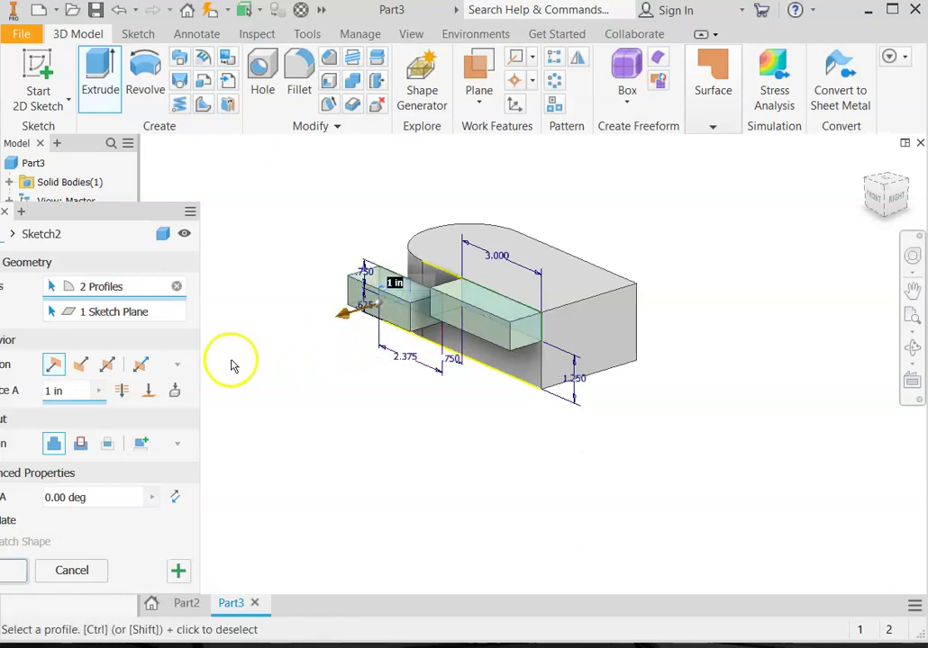
click(121, 390)
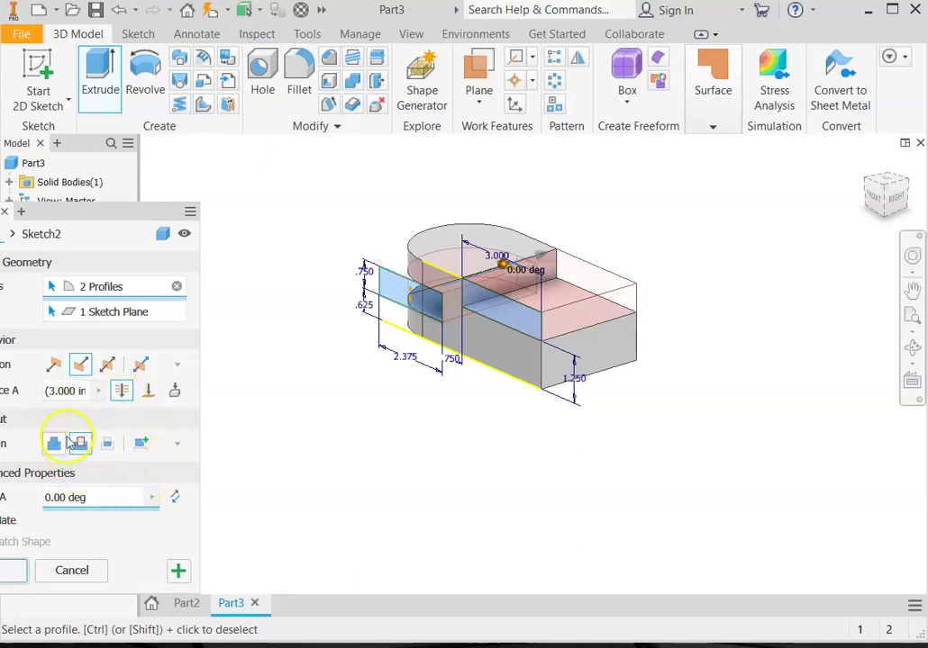
click(14, 570)
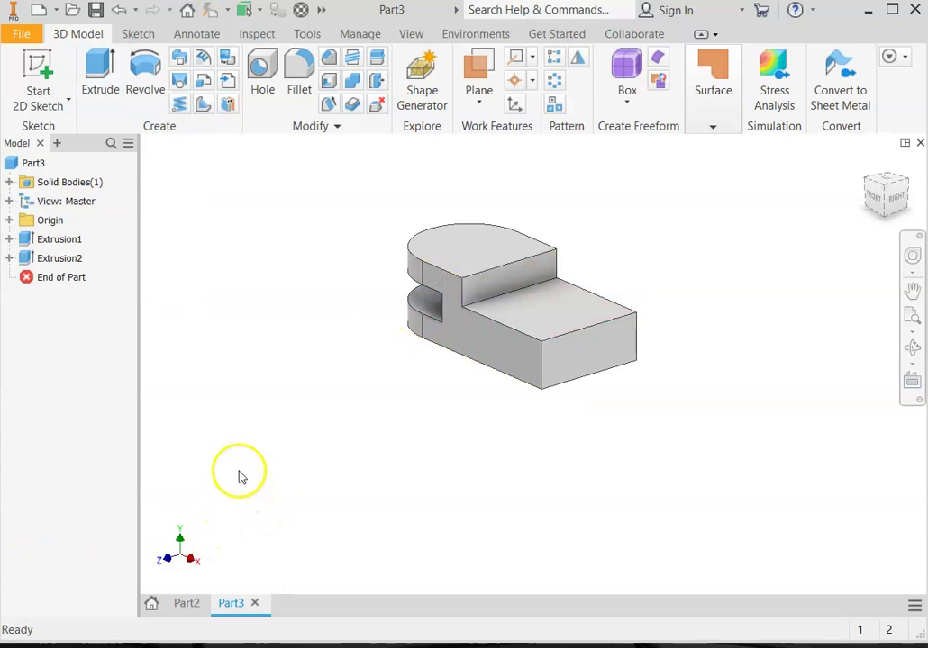
- Start a sketch on the lowered top face and draw a circle centred on the edge midpoint
click(542, 302)
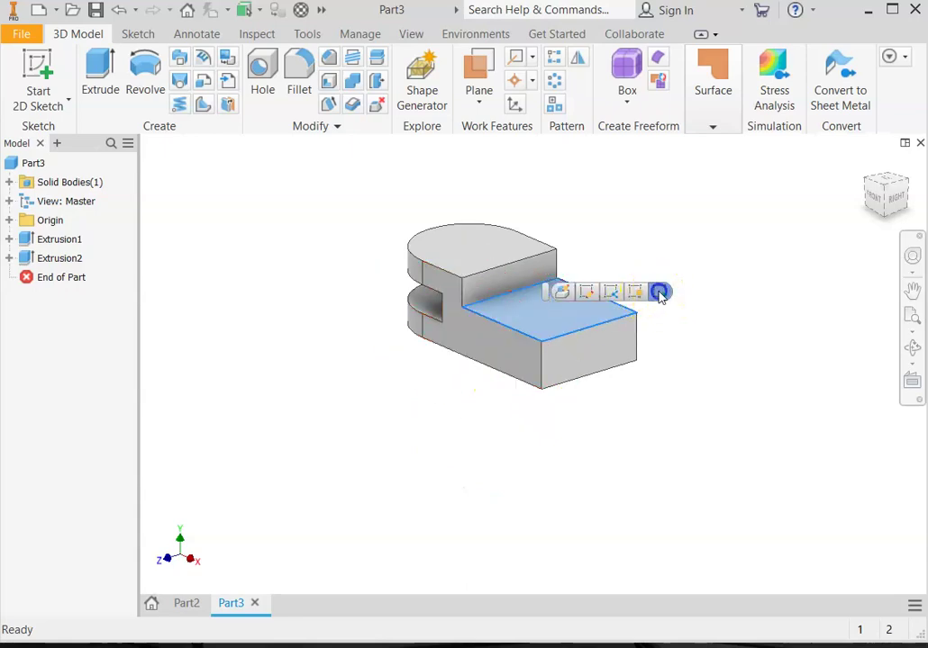
click(659, 292)
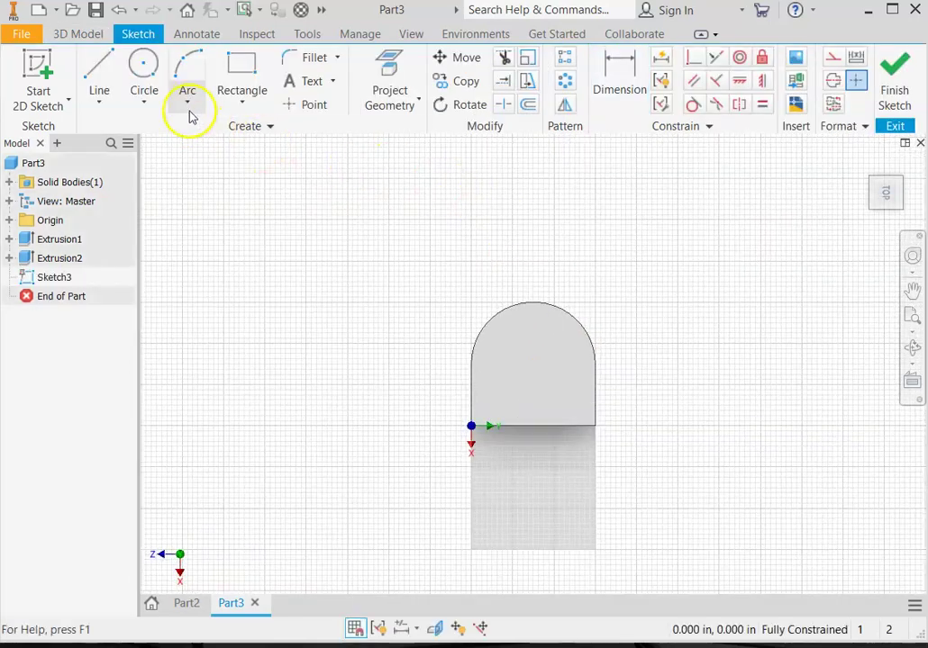
click(144, 101)
click(166, 132)
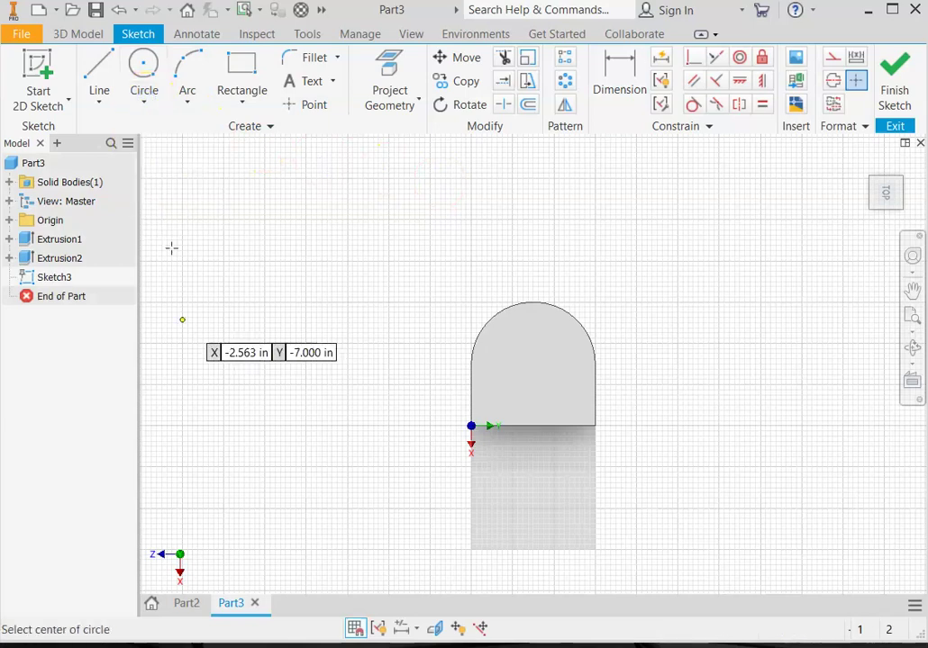
click(532, 550)
click(550, 526)
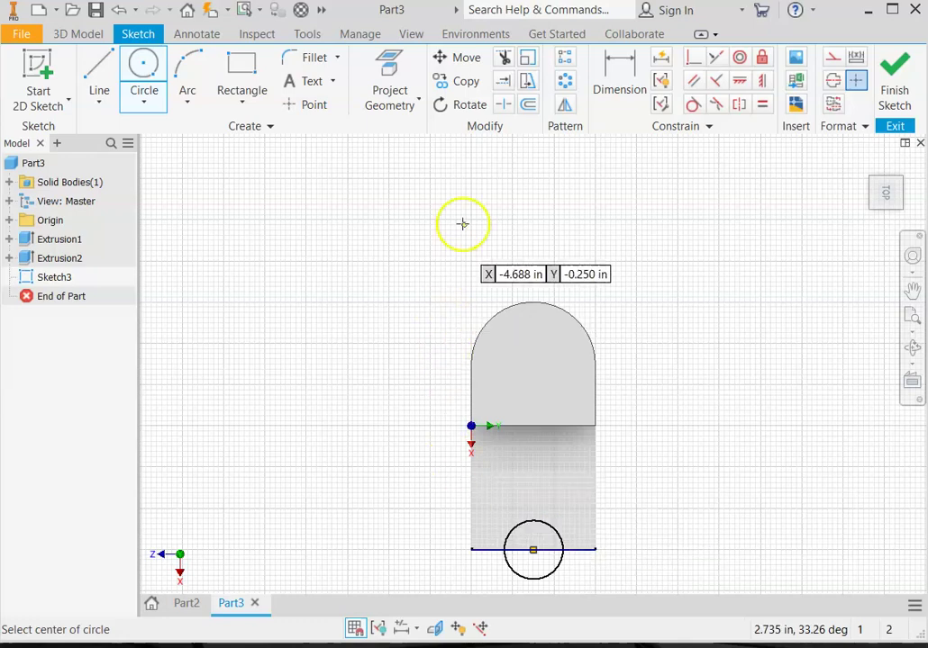
- Dimension the circle to 1.250 diameter and finish the sketch
click(618, 89)
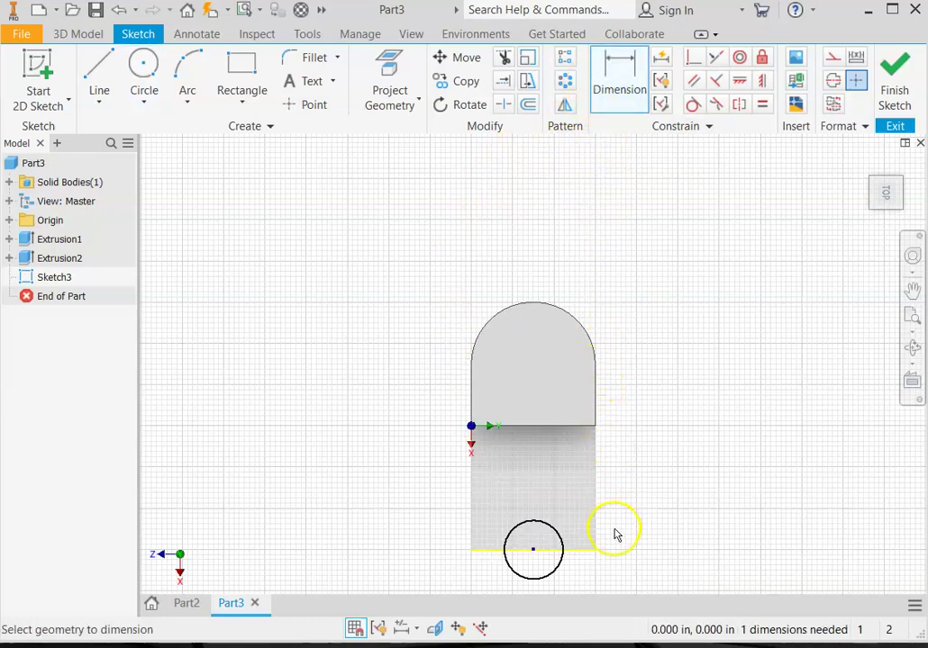
click(563, 569)
click(646, 487)
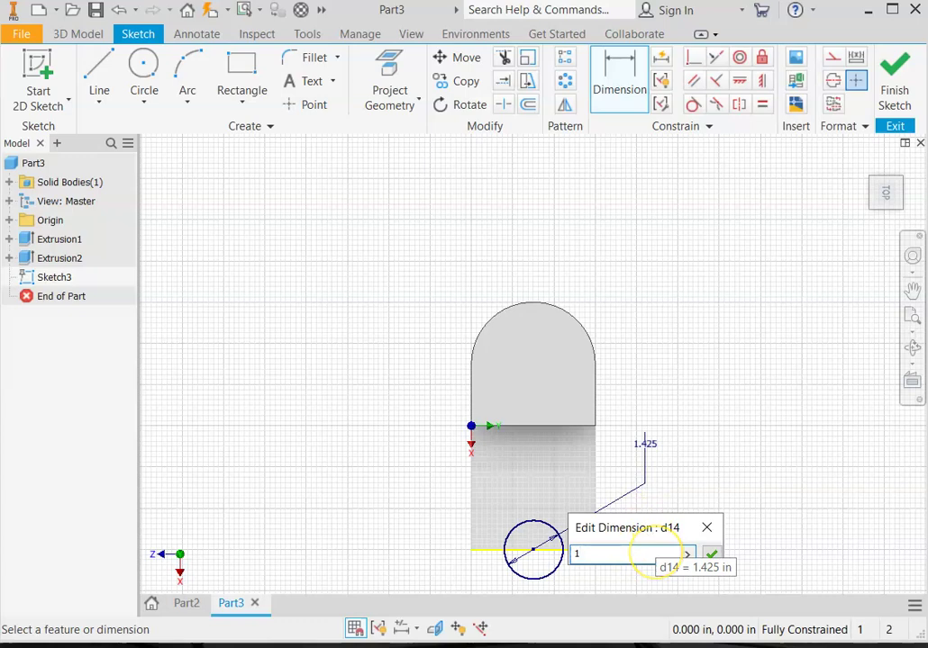
click(712, 556)
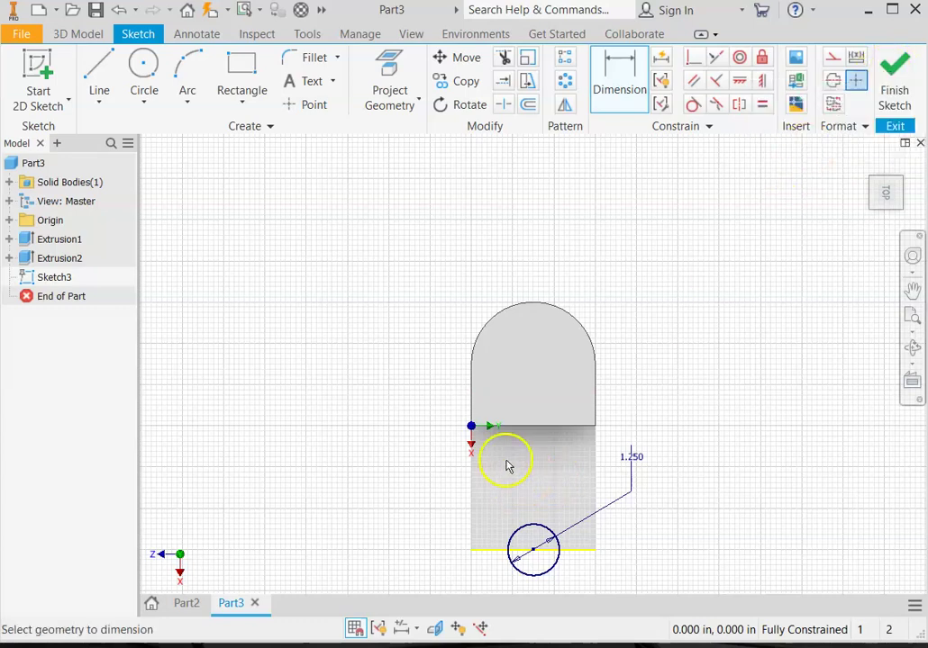
click(894, 82)
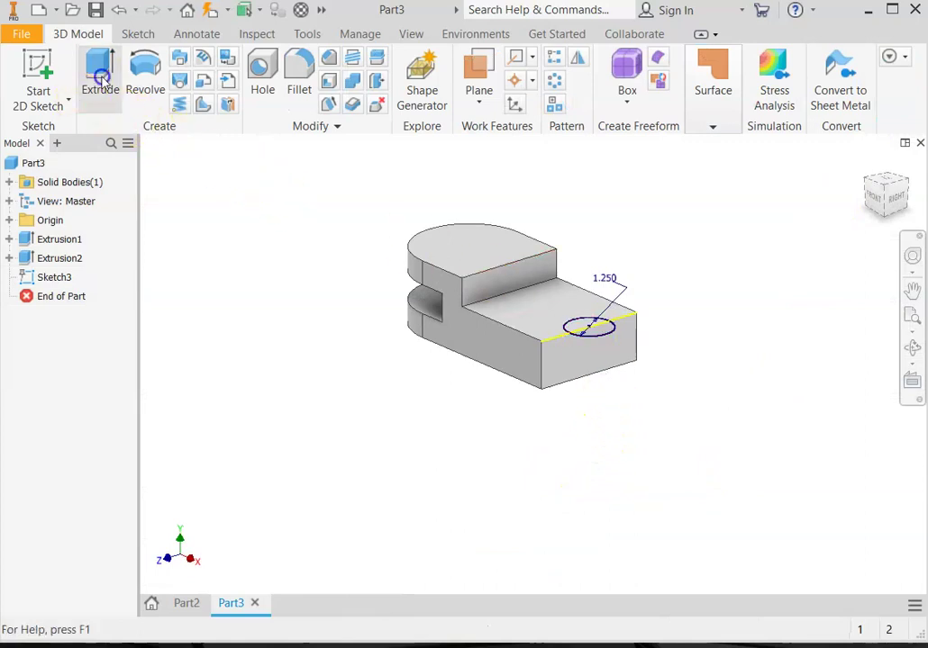
- Extrude-cut both halves of the 1.250 circle Through All to form the half-round notch
click(101, 79)
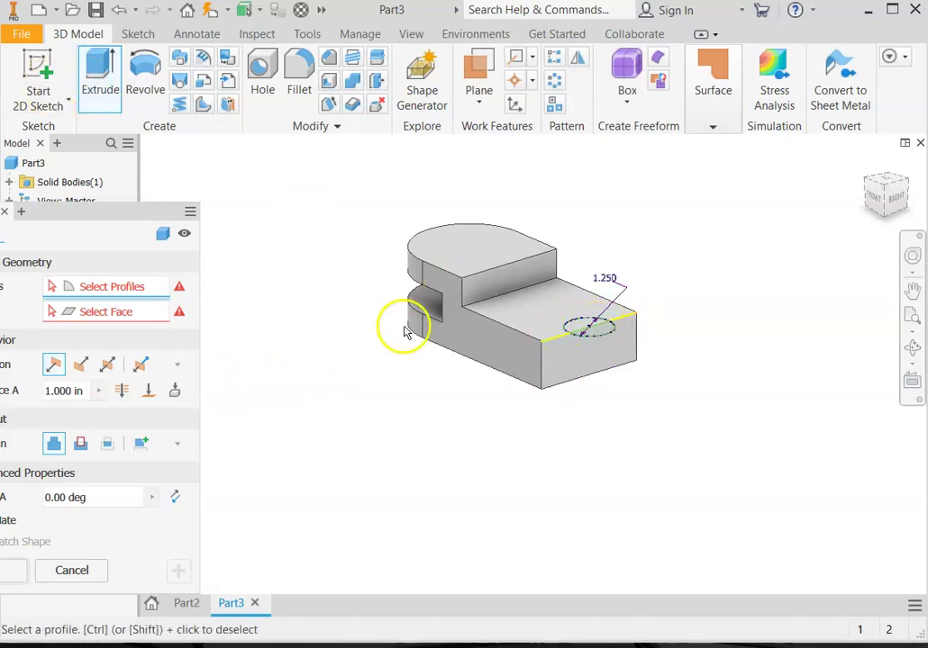
scroll(580, 331, up, 4)
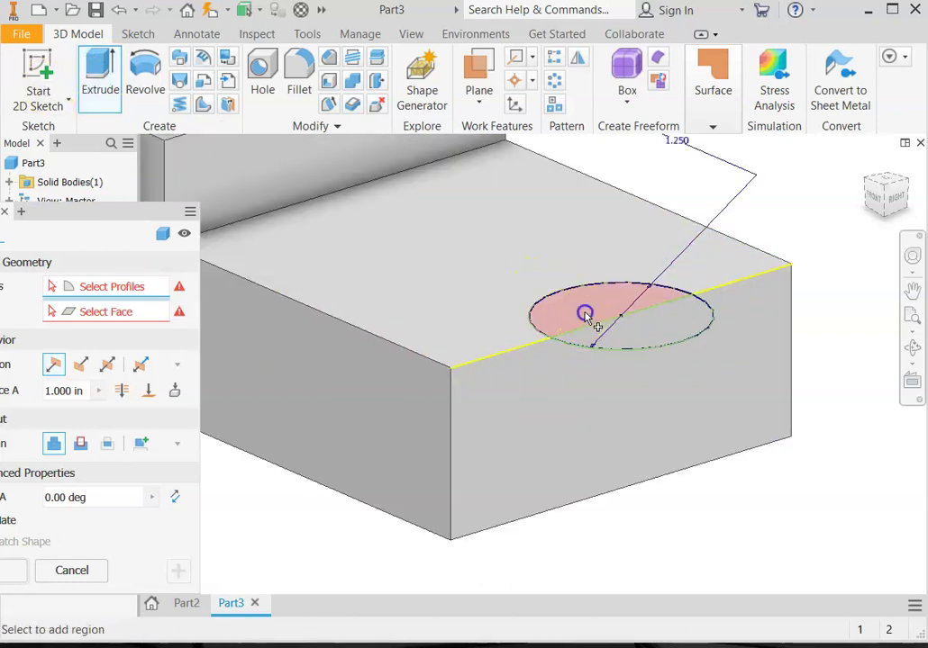
click(584, 317)
click(625, 335)
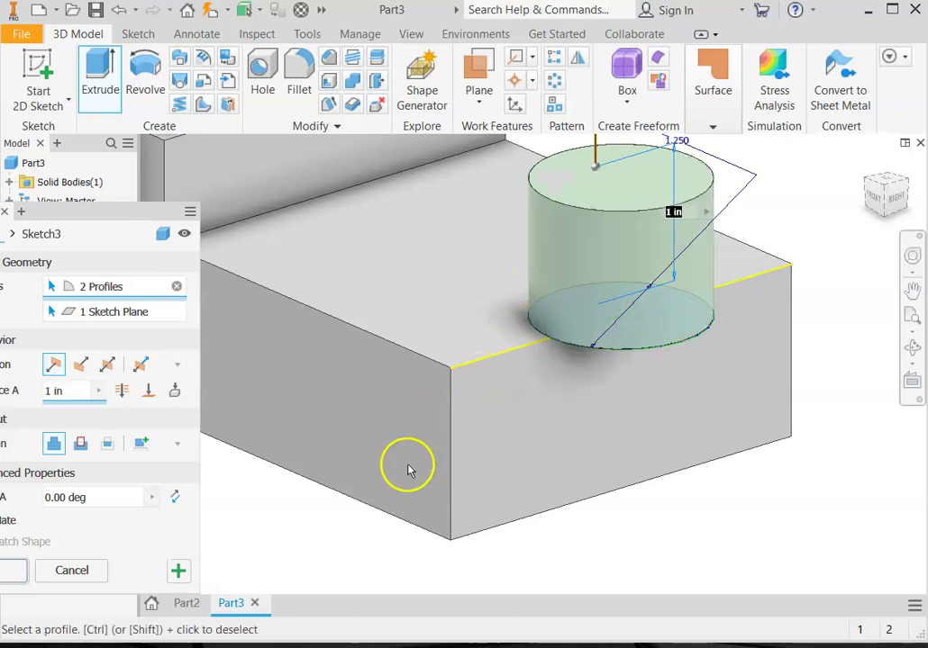
click(81, 442)
click(122, 390)
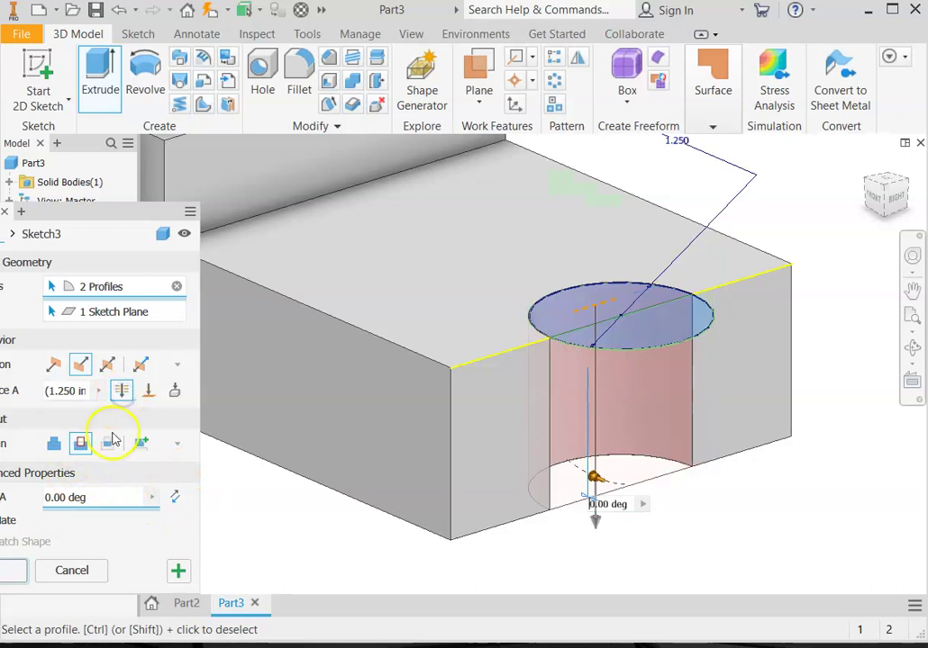
click(14, 570)
scroll(237, 531, down, 3)
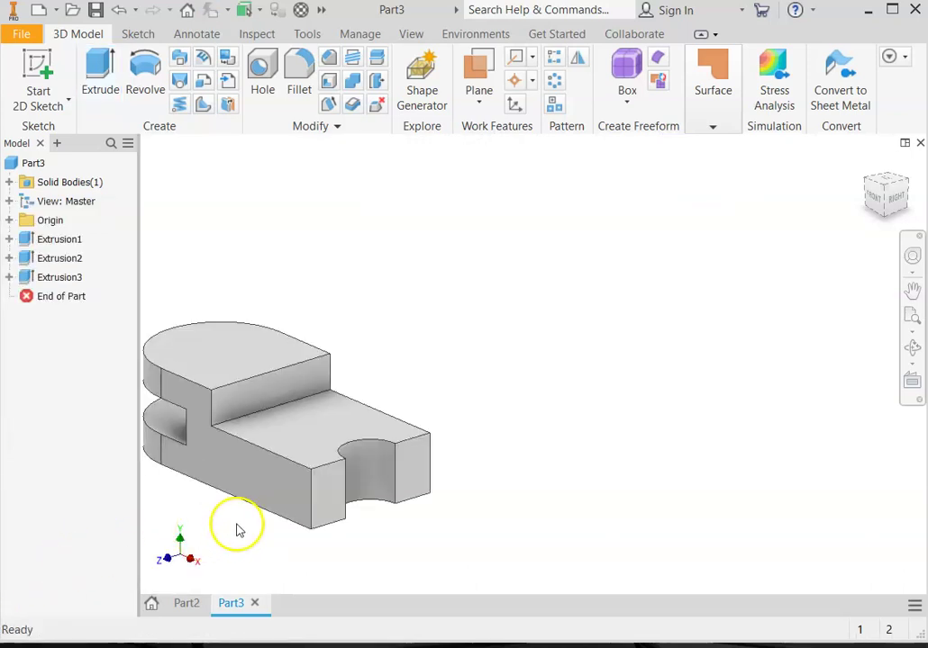
scroll(240, 528, up, 3)
middle_drag(237, 526, 408, 484)
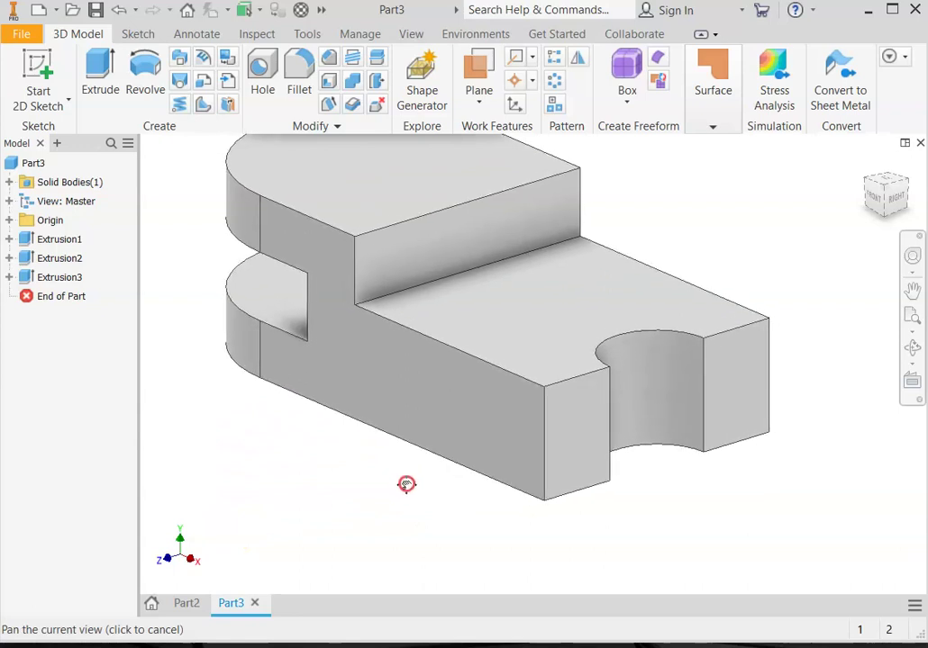
- Apply a .25 radius fillet to the inner edge at the step
click(300, 77)
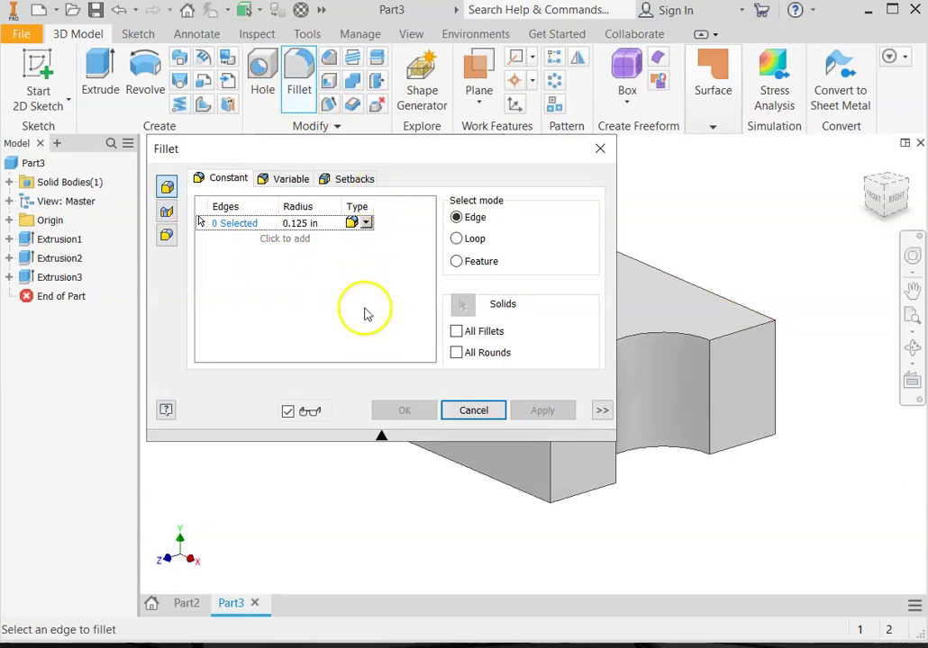
click(326, 224)
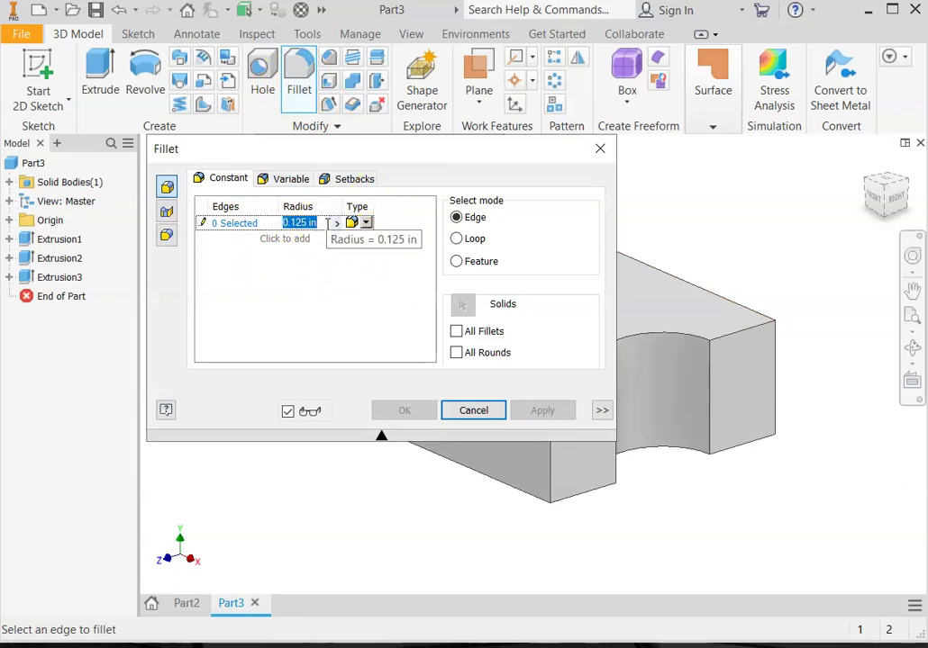
text(25)
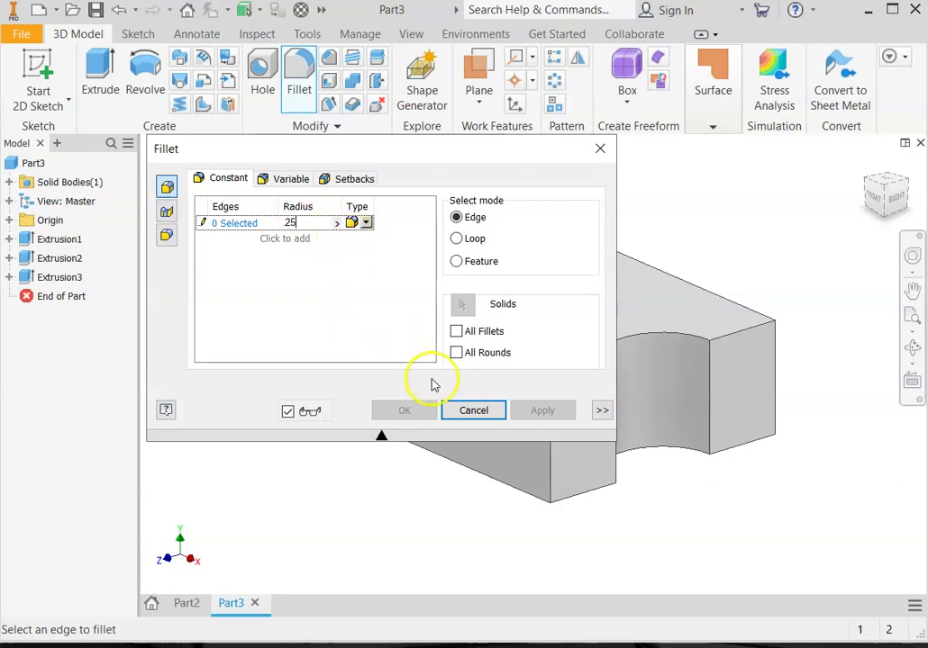
drag(405, 159, 170, 305)
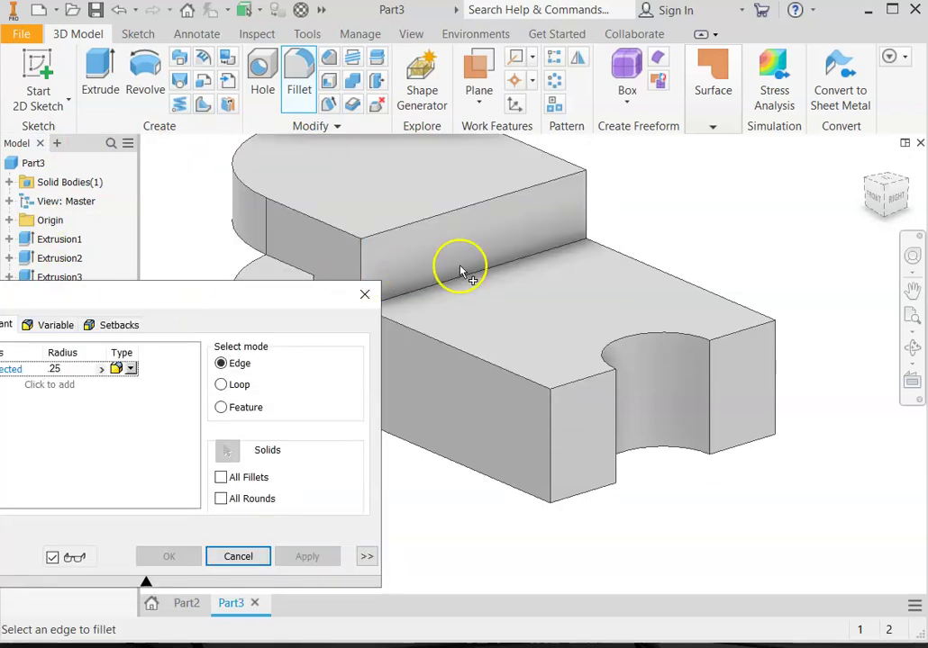
click(529, 265)
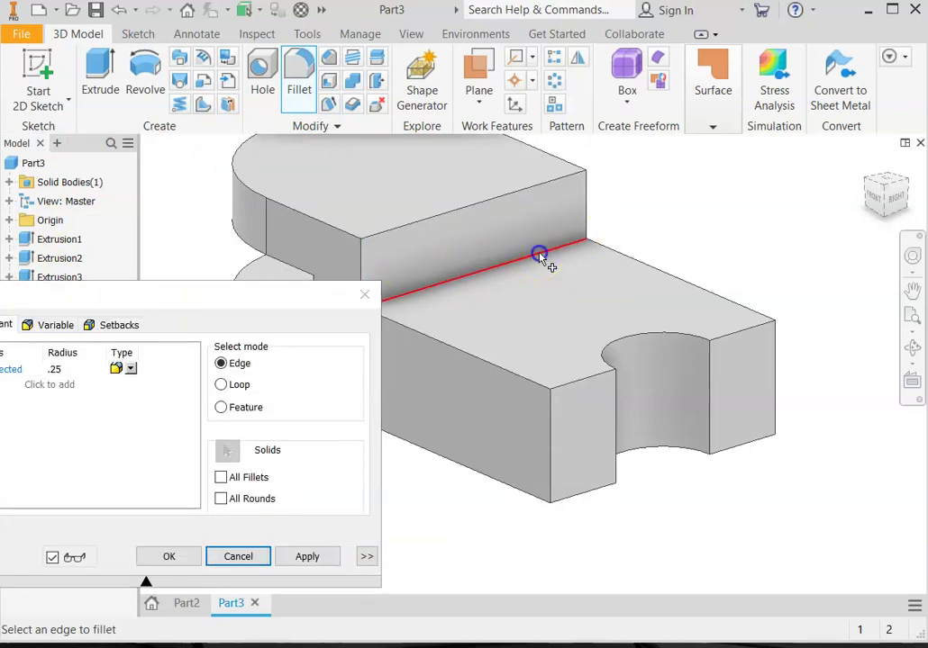
click(306, 556)
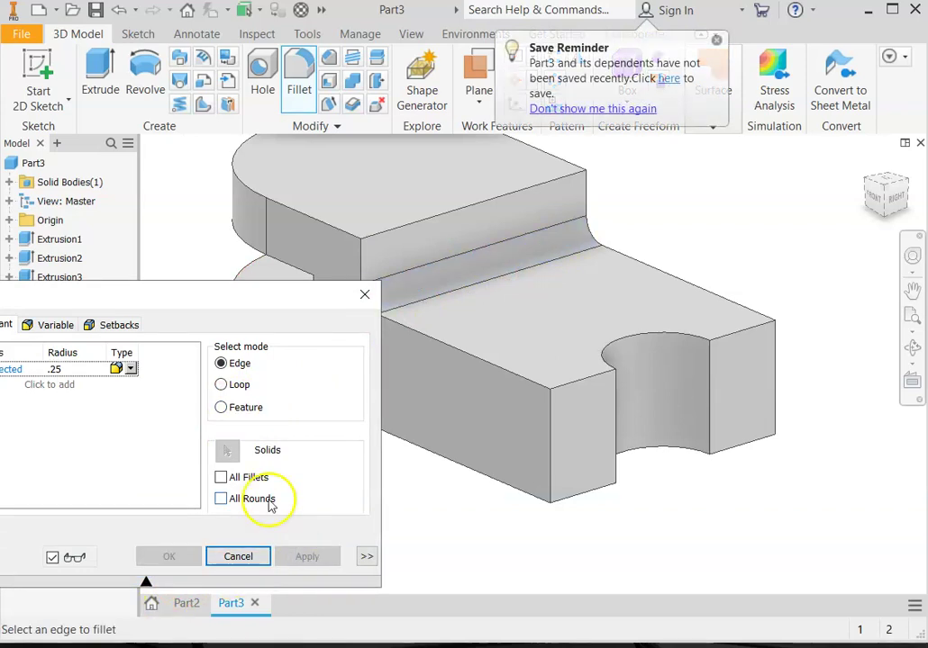
click(230, 556)
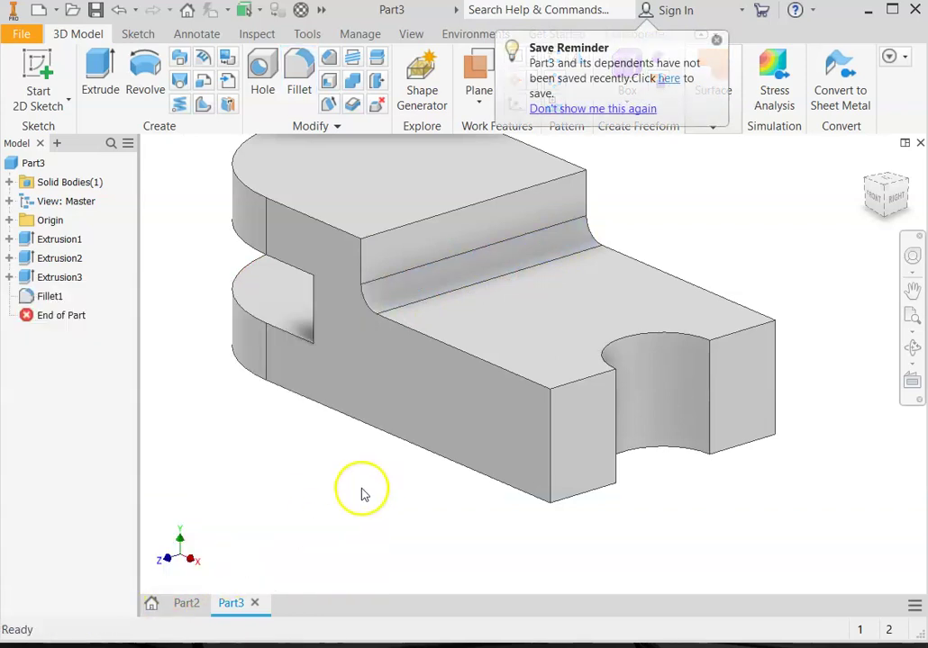
scroll(362, 489, down, 3)
middle_drag(330, 489, 375, 445)
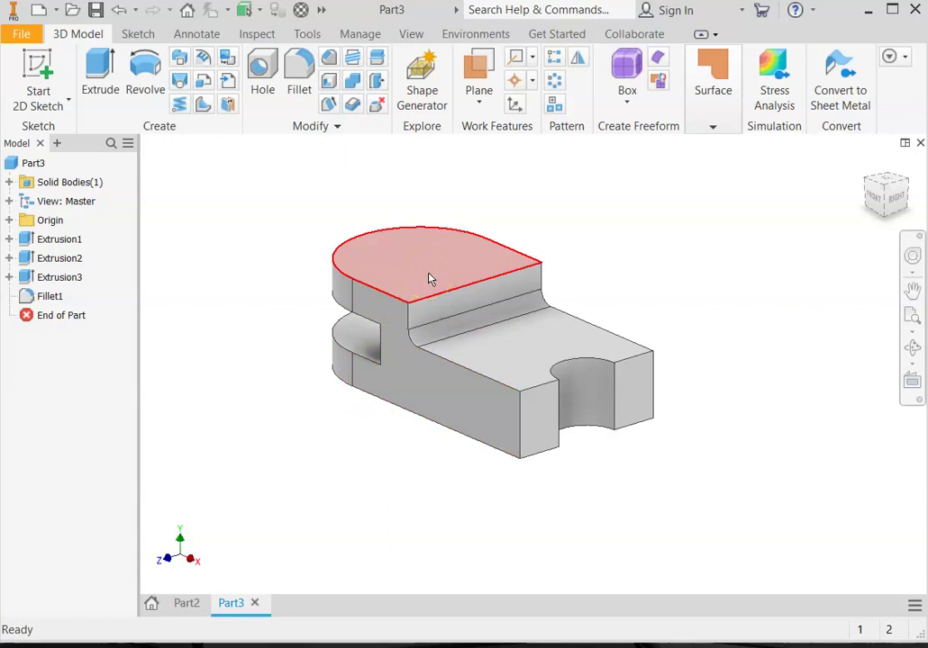
click(538, 362)
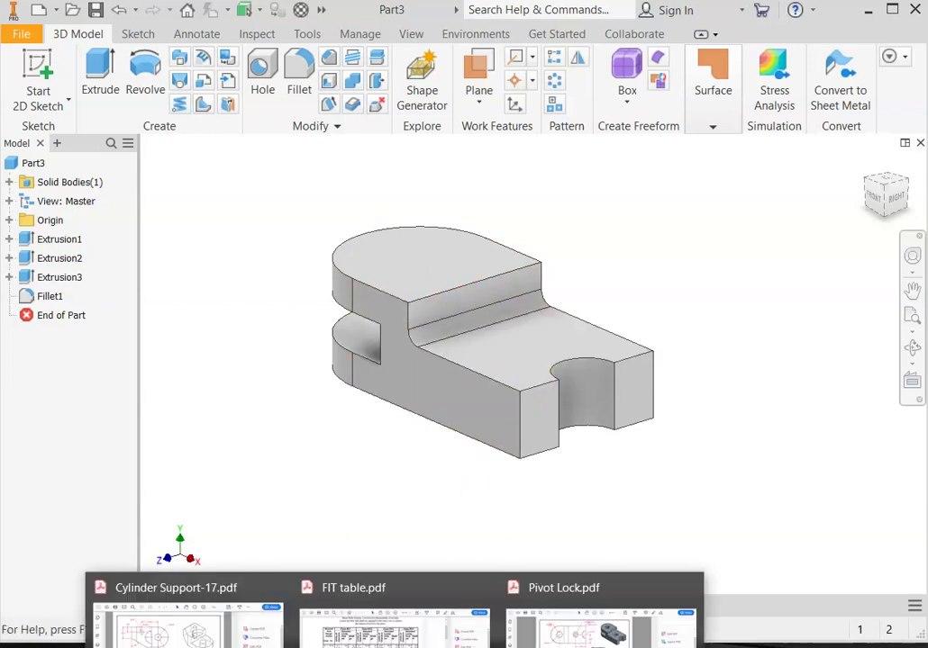
- Switch to the Pivot Lock.pdf drawing and zoom it to 75%
click(587, 581)
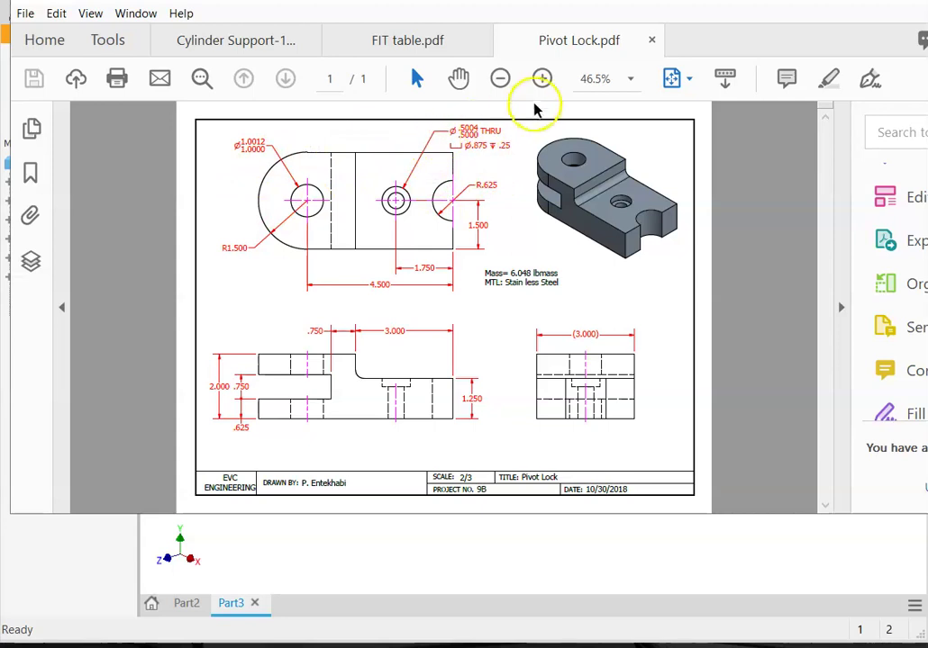
click(542, 80)
- Zoom the Pivot Lock drawing to 100% and scroll through its front and top views
click(542, 80)
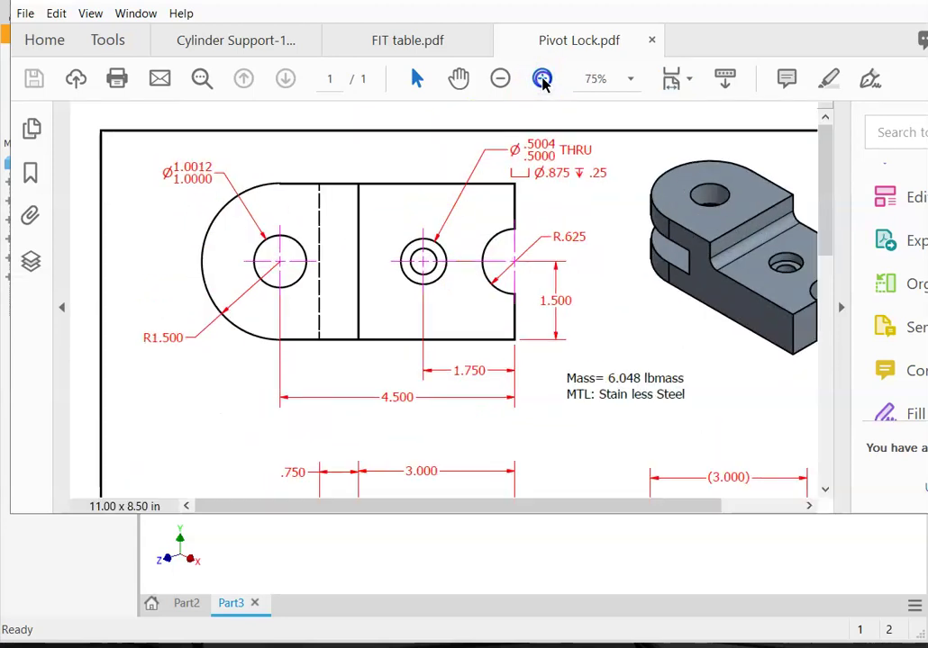
click(542, 79)
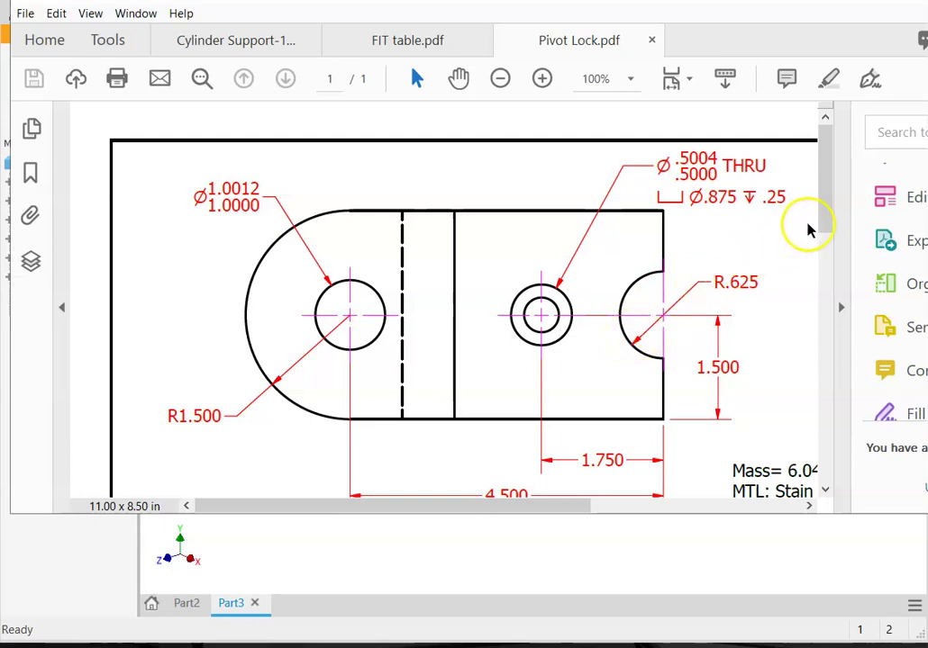
drag(822, 222, 842, 400)
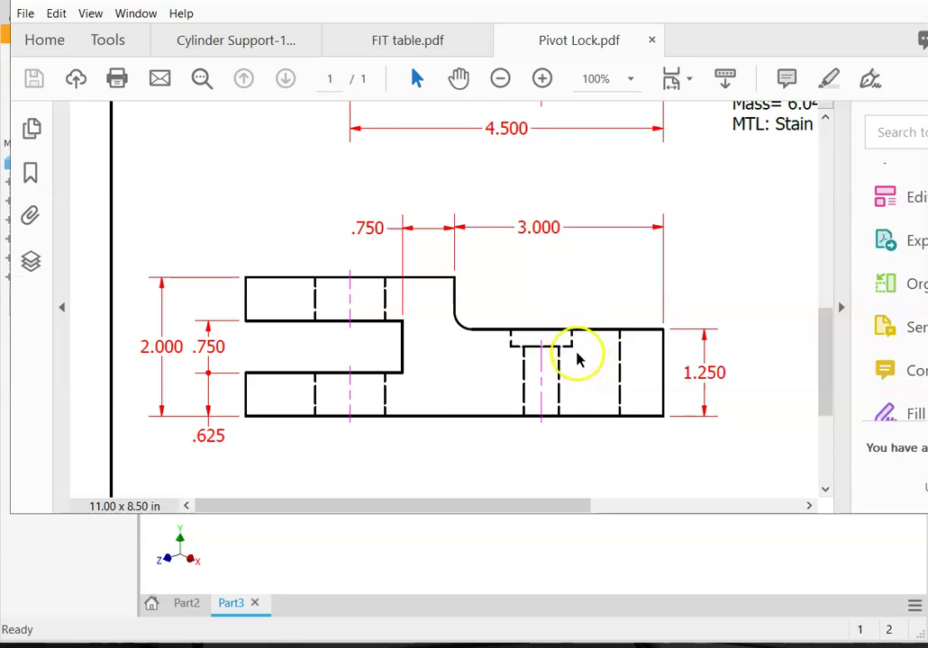
scroll(585, 367, up, 3)
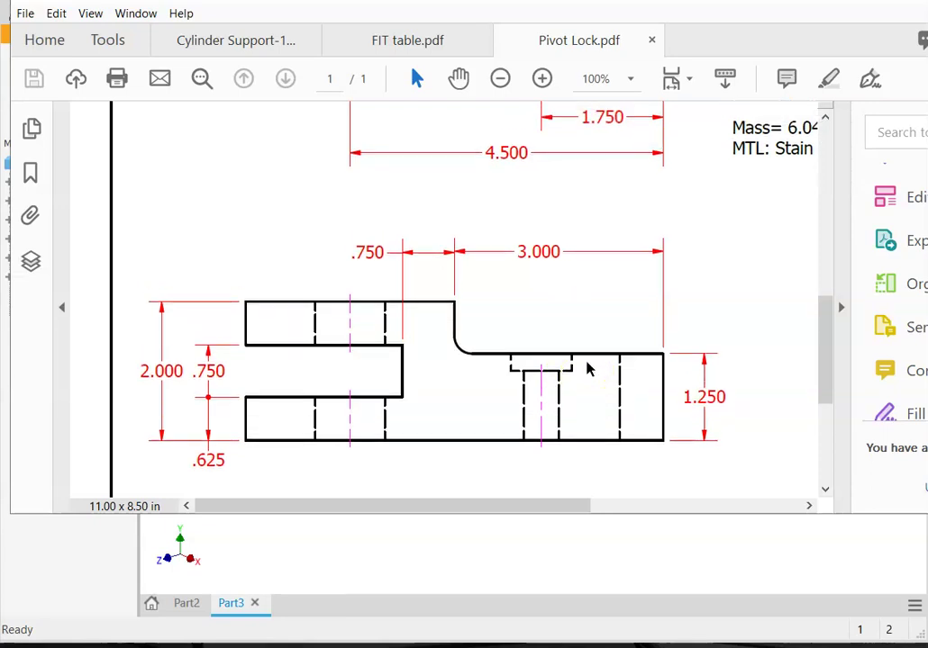
scroll(585, 383, up, 8)
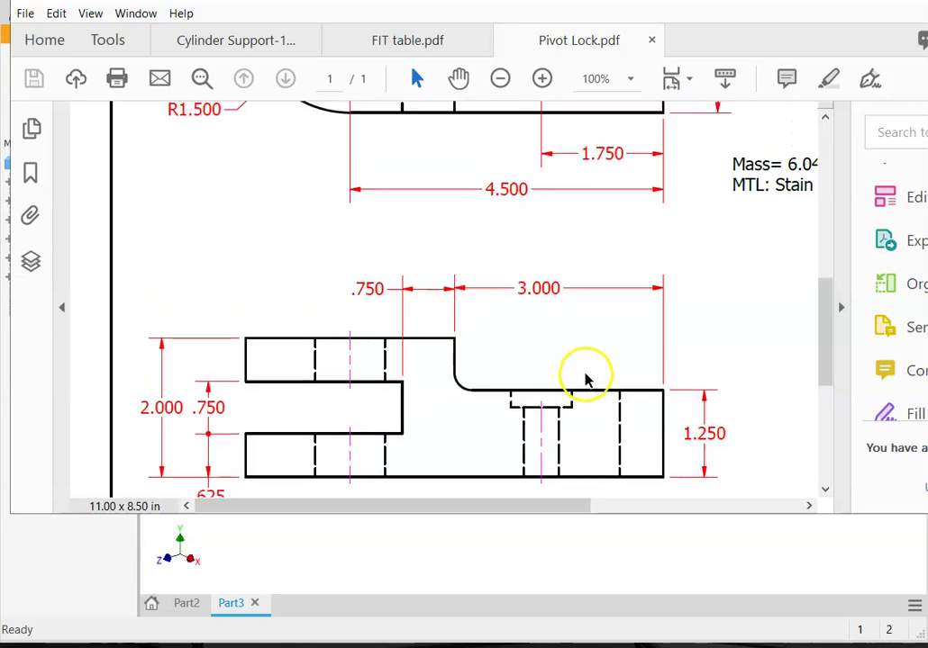
scroll(585, 380, up, 10)
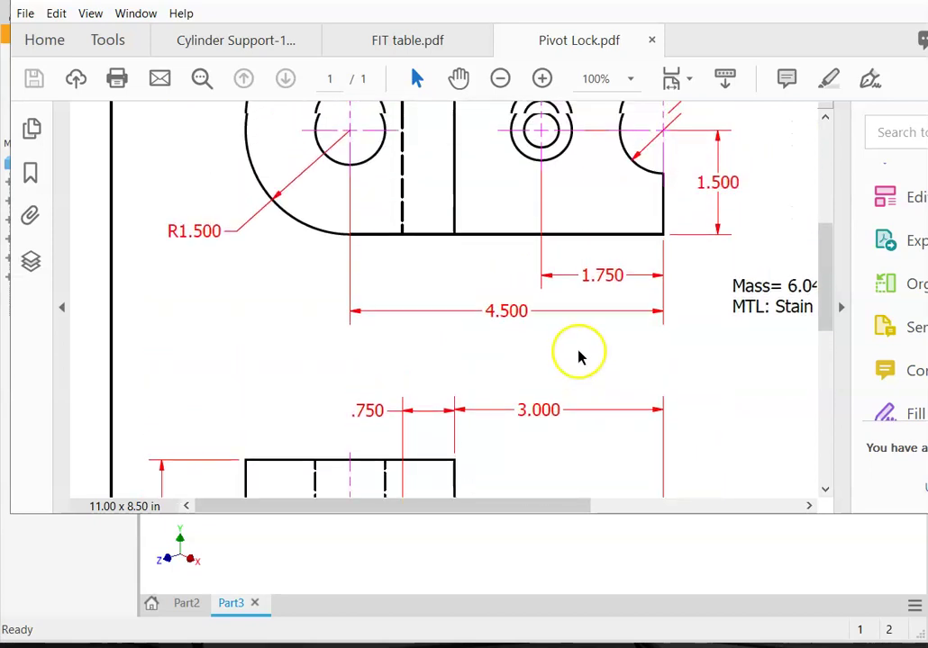
scroll(569, 313, up, 3)
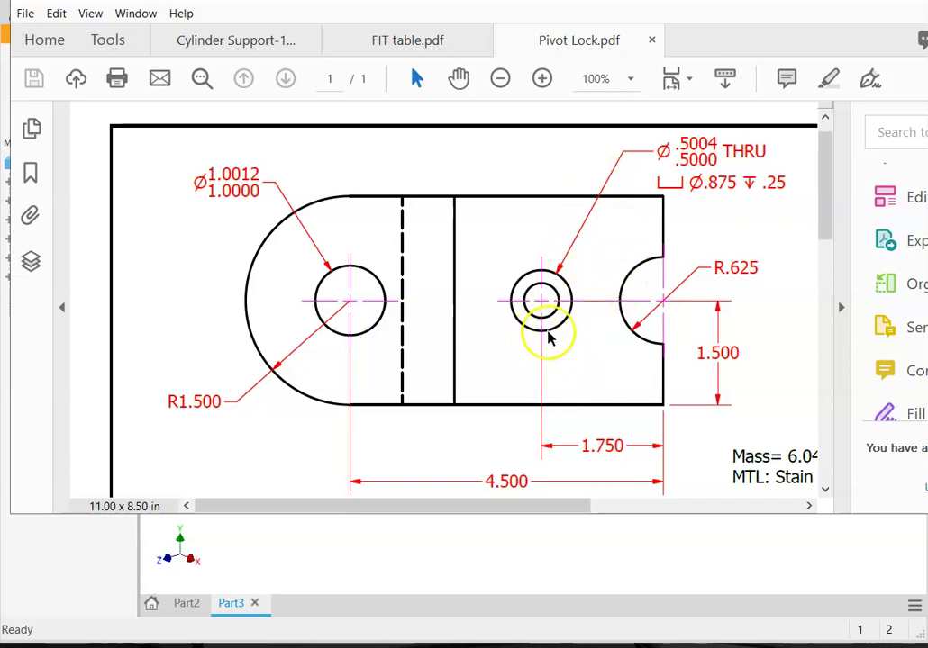
- Set up a counterbored hole: 0.5 in diameter, 0.875 in counterbore, 0.25 in deep
click(887, 34)
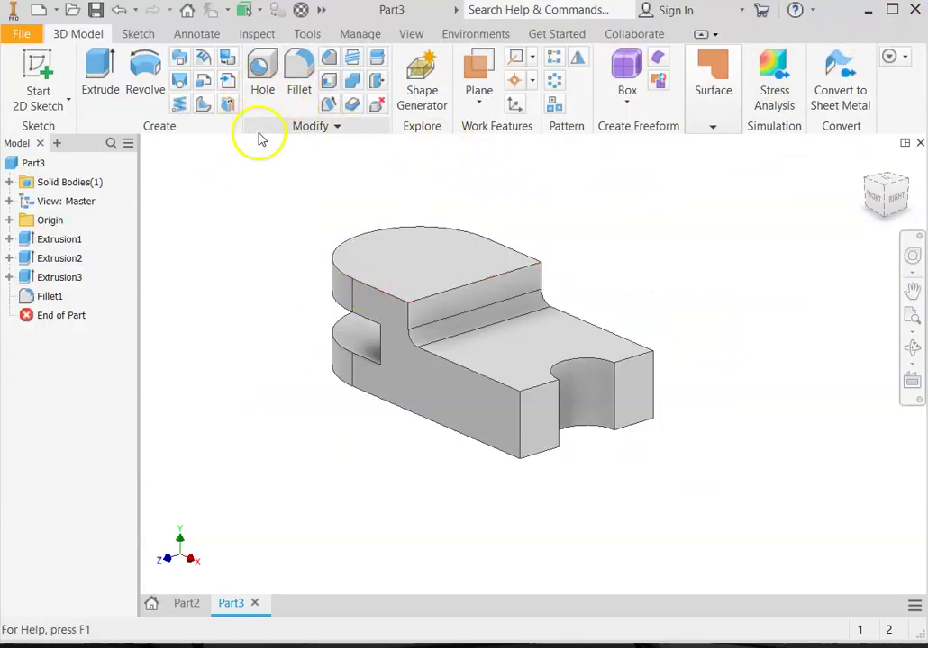
click(259, 79)
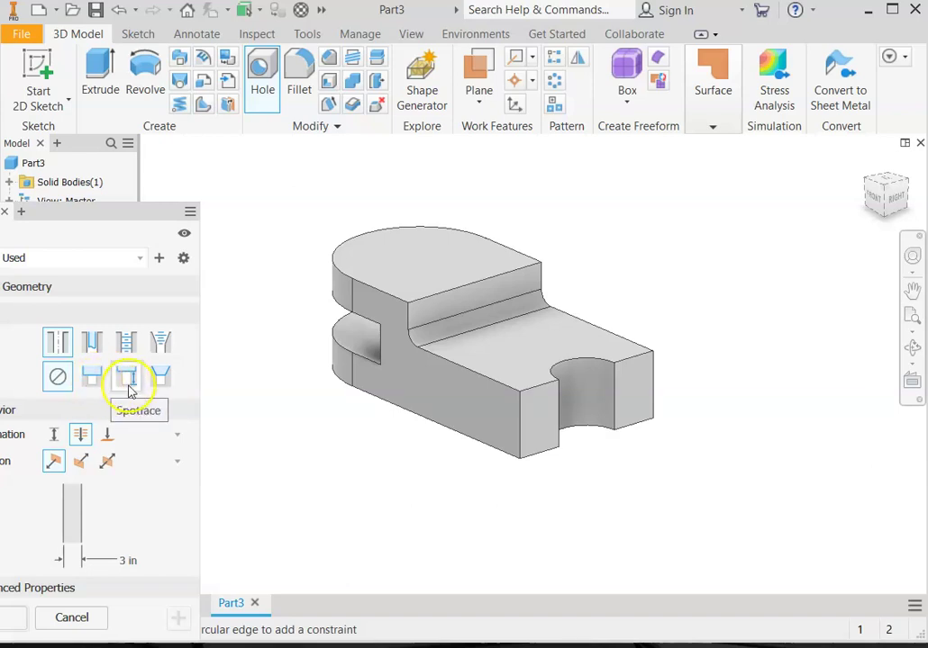
click(92, 378)
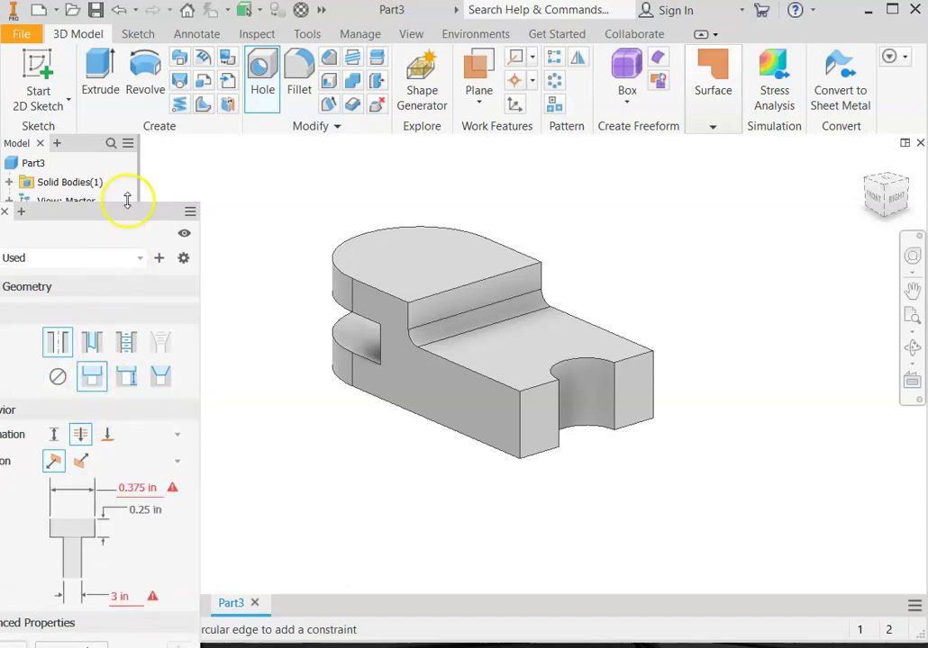
drag(126, 227, 278, 14)
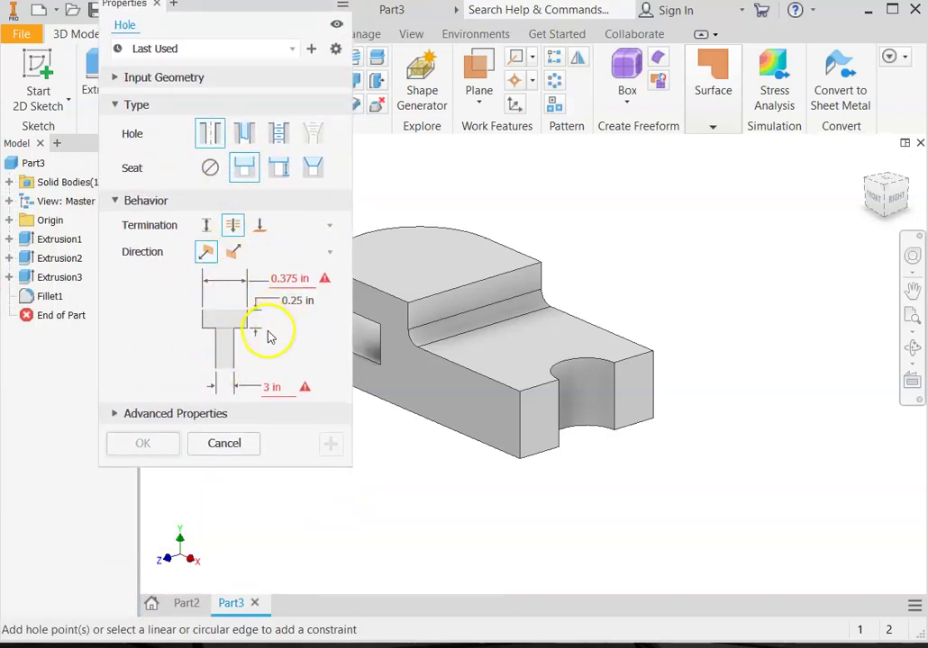
click(281, 389)
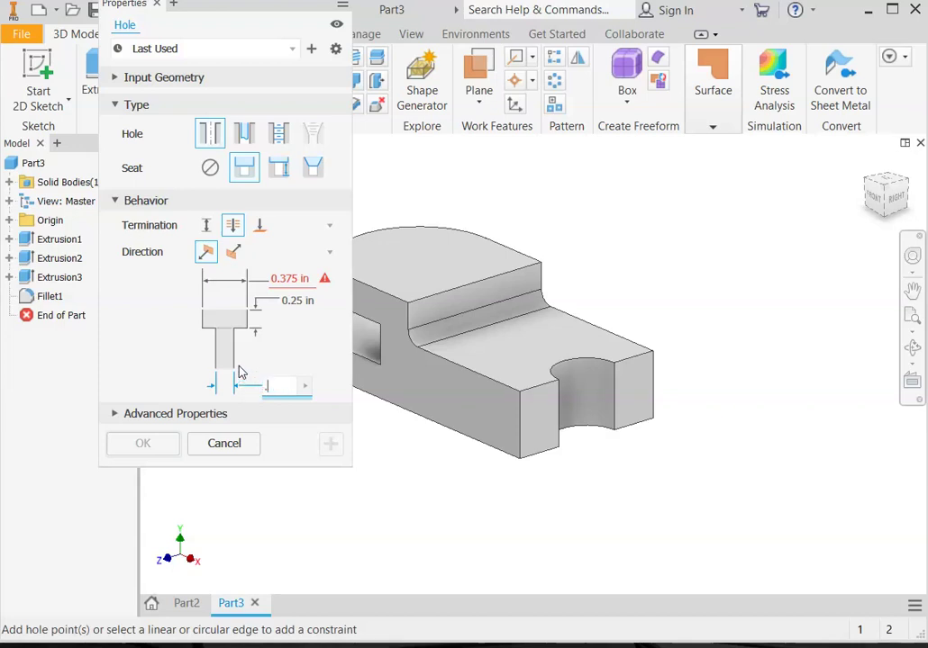
click(289, 396)
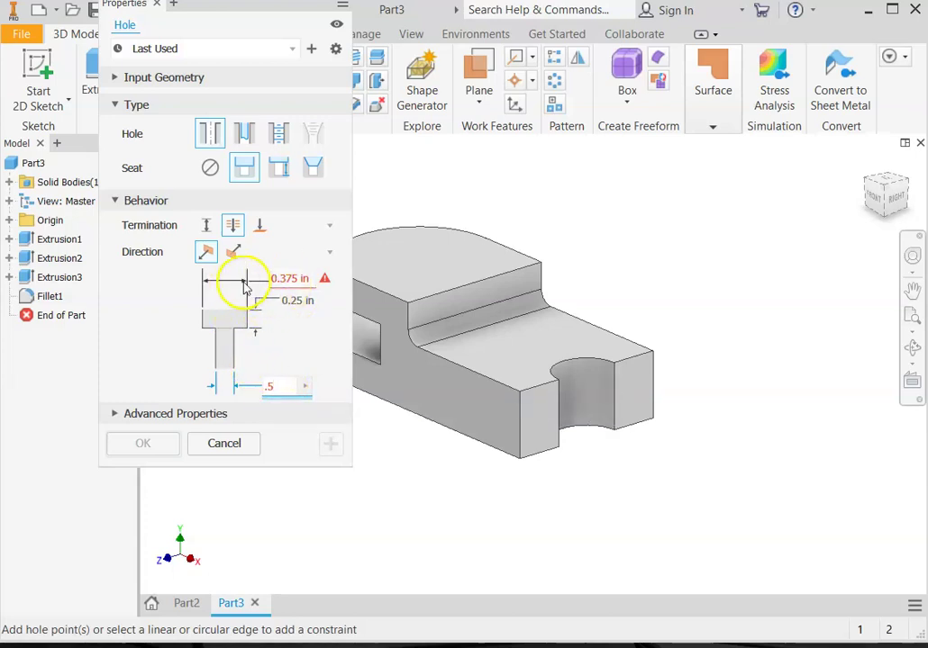
click(290, 278)
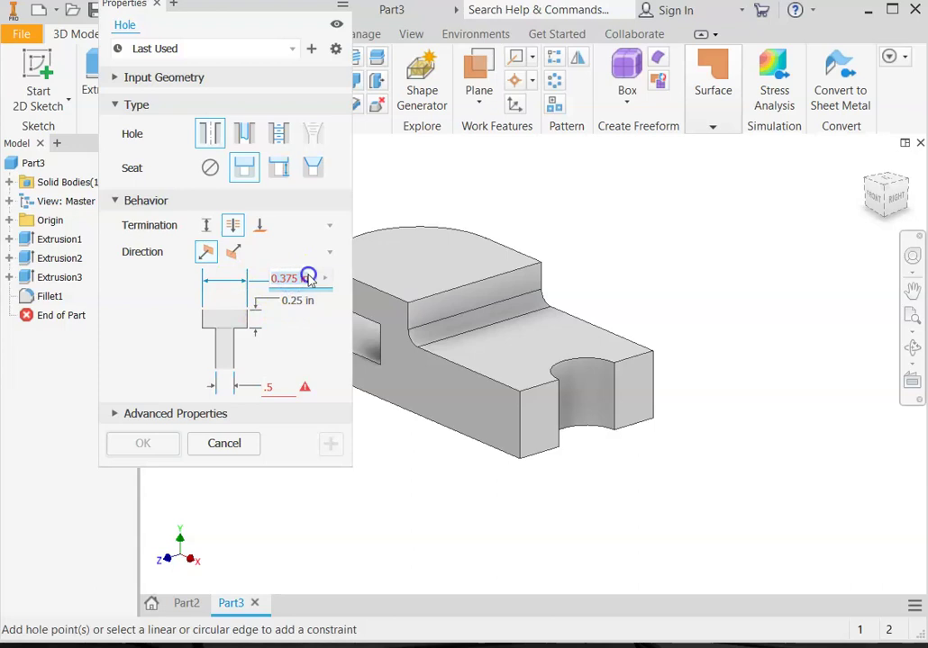
key(BackSpace)
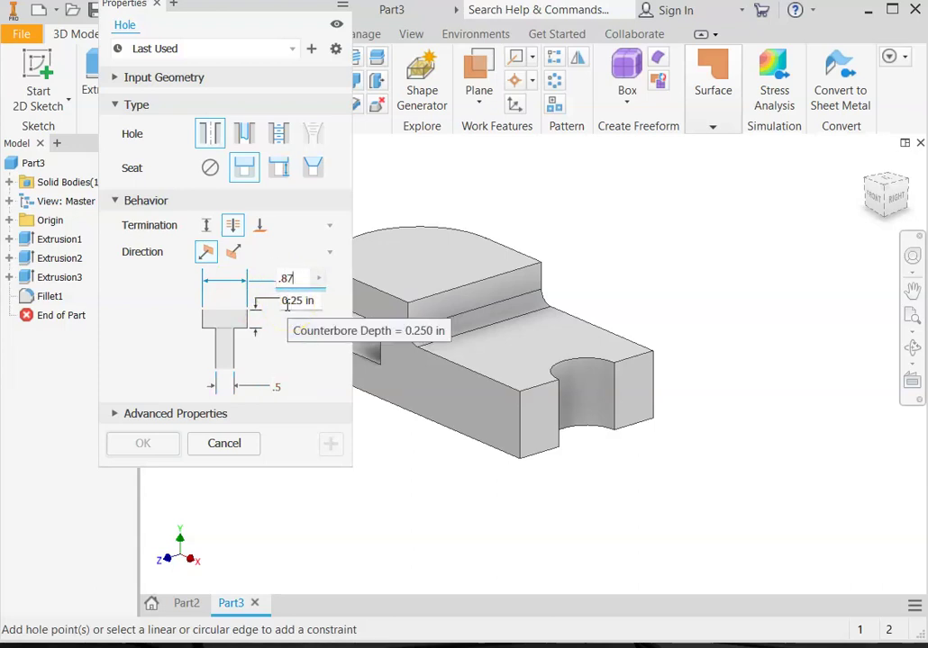
click(280, 363)
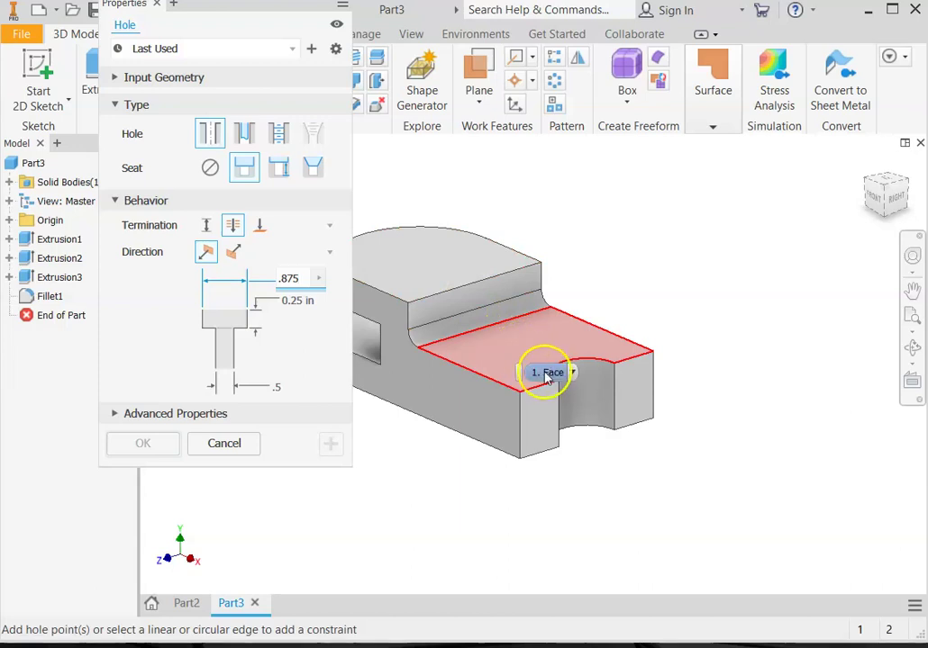
- Place the hole on the lower top face 1.5 in from the front-left edge
click(532, 341)
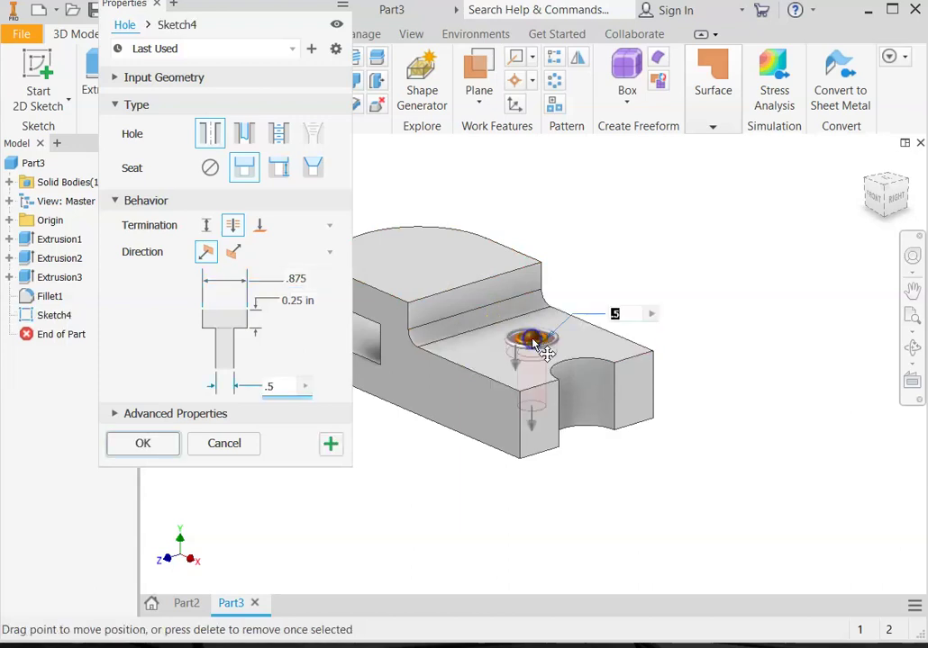
click(585, 328)
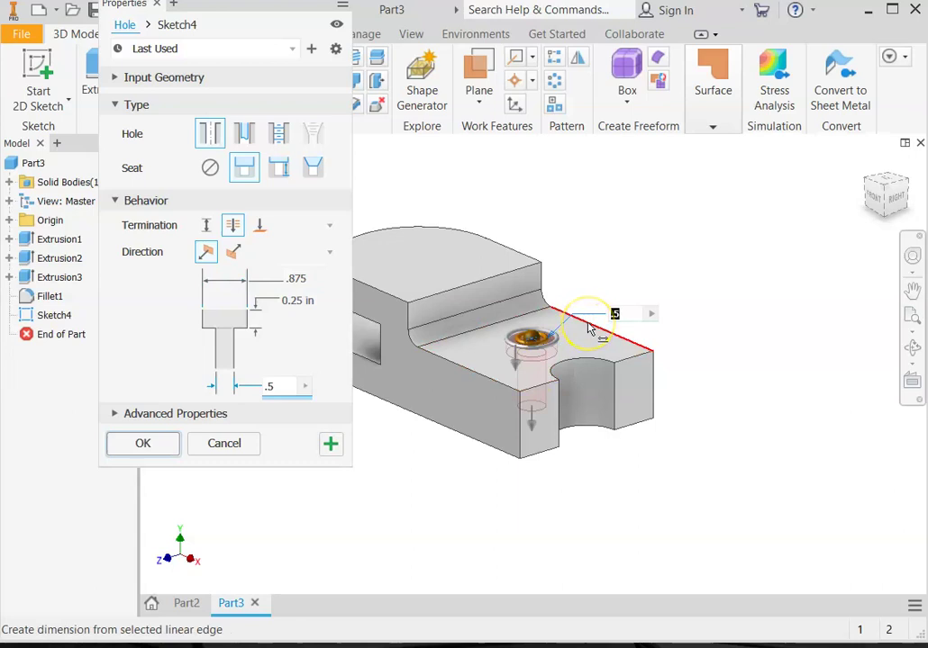
click(480, 381)
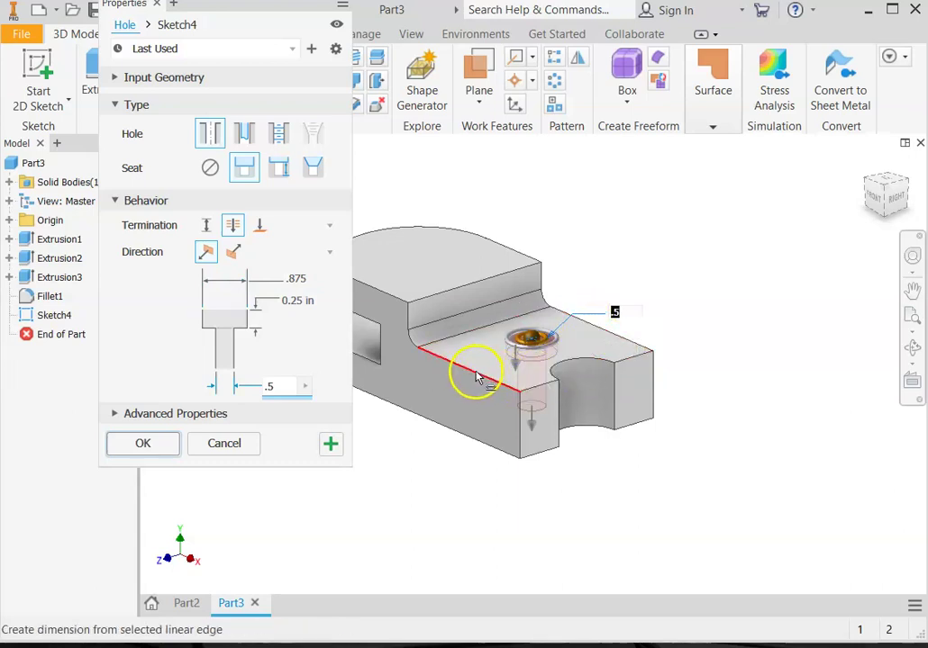
click(477, 378)
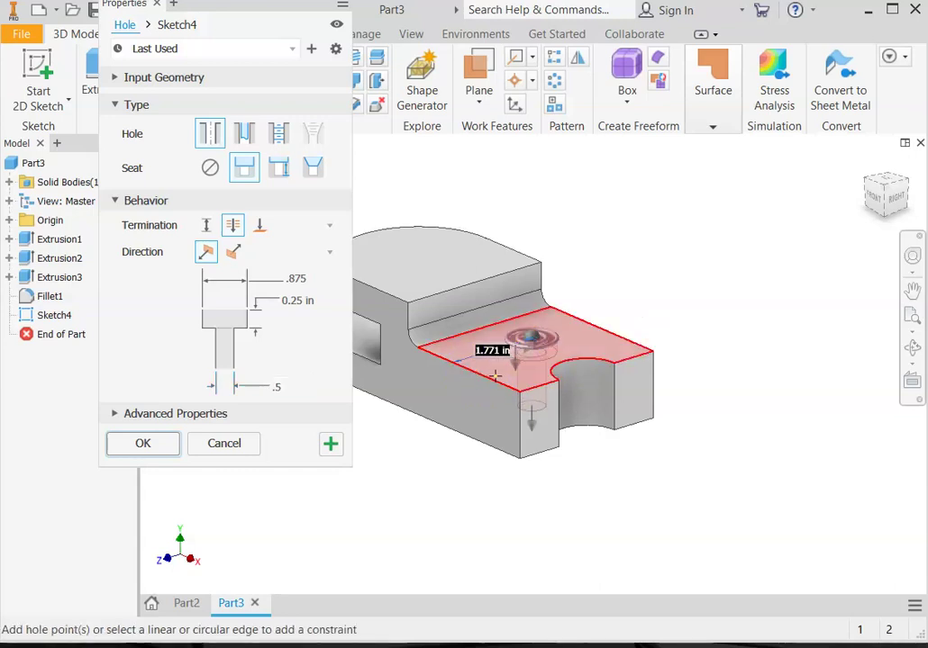
text(1)
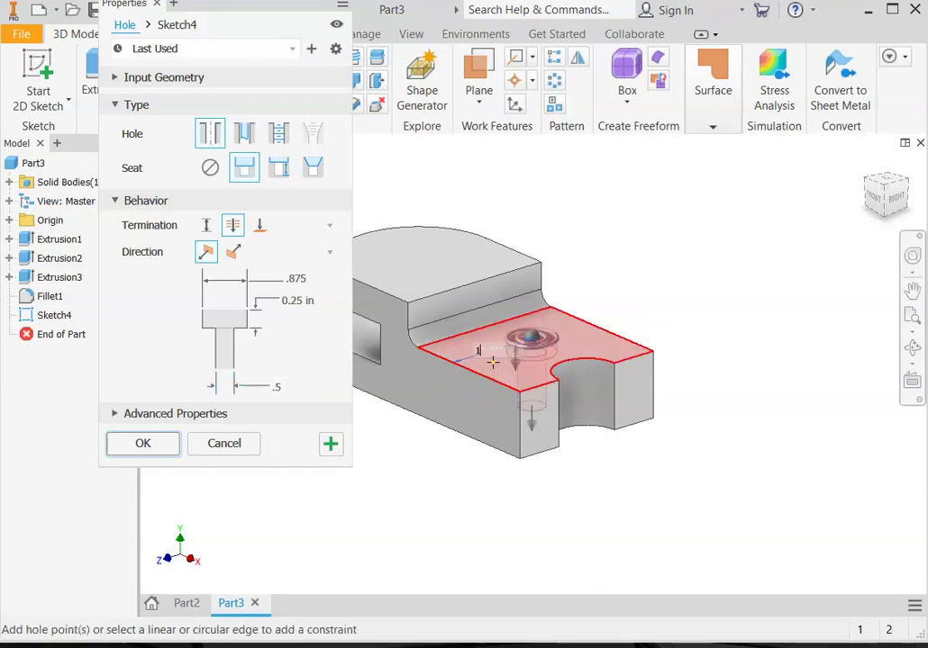
text(.)
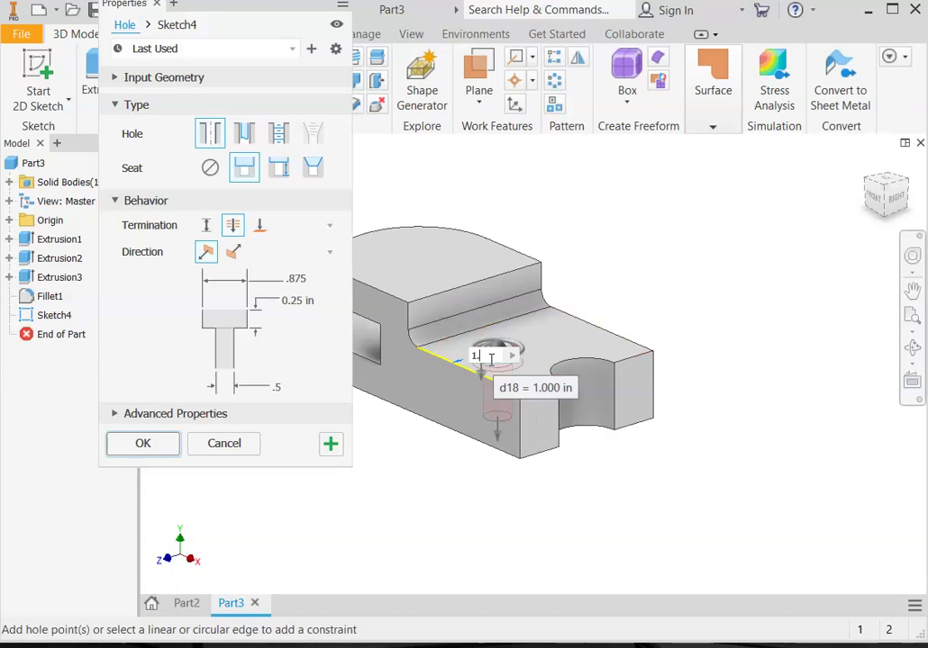
text(5)
key(Return)
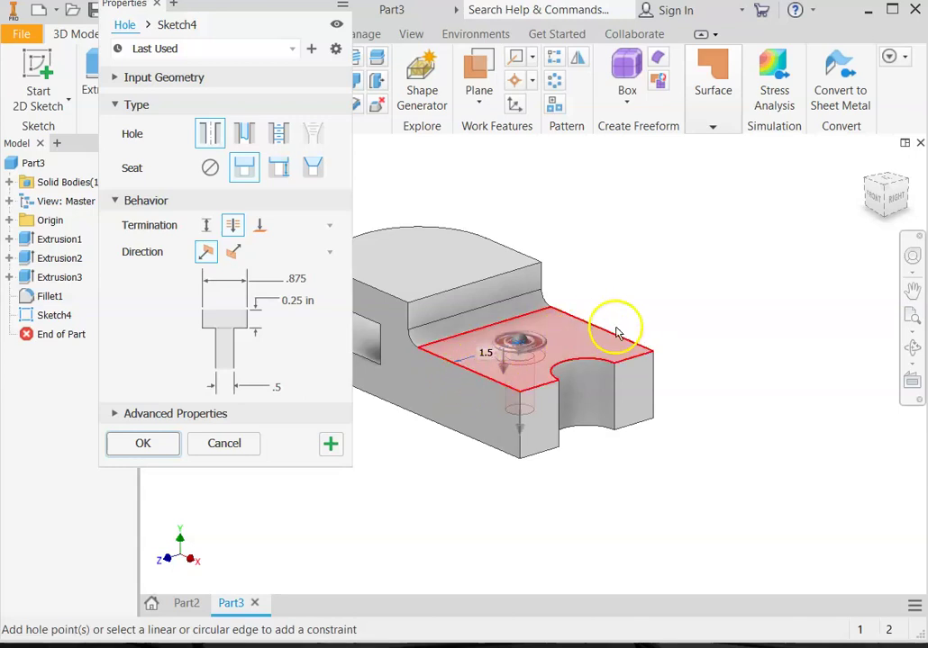
- Change the hole's distance from the right edge from 1.792 to 1.75 in
click(639, 362)
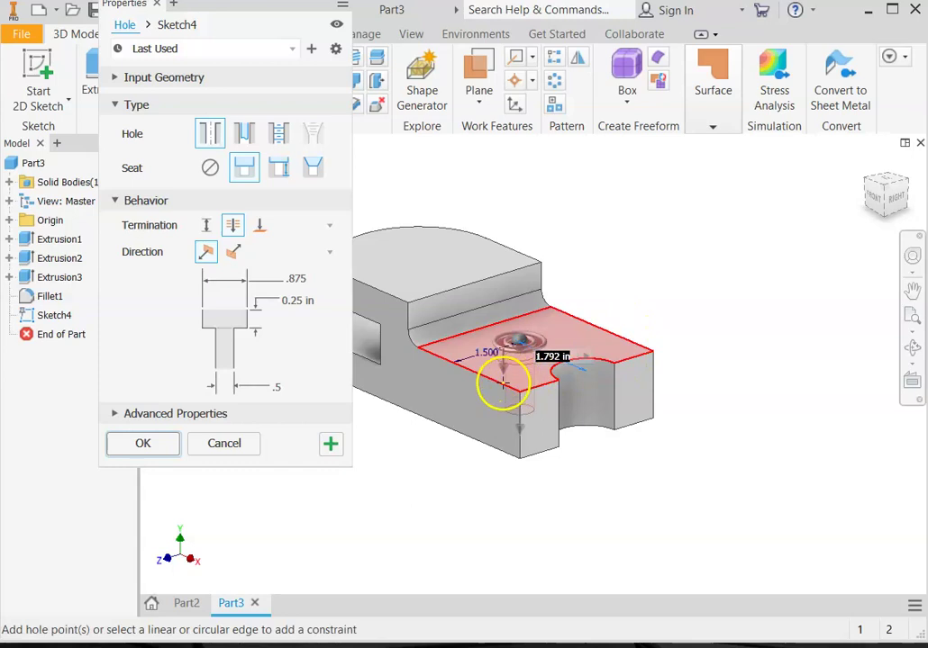
scroll(559, 369, up, 5)
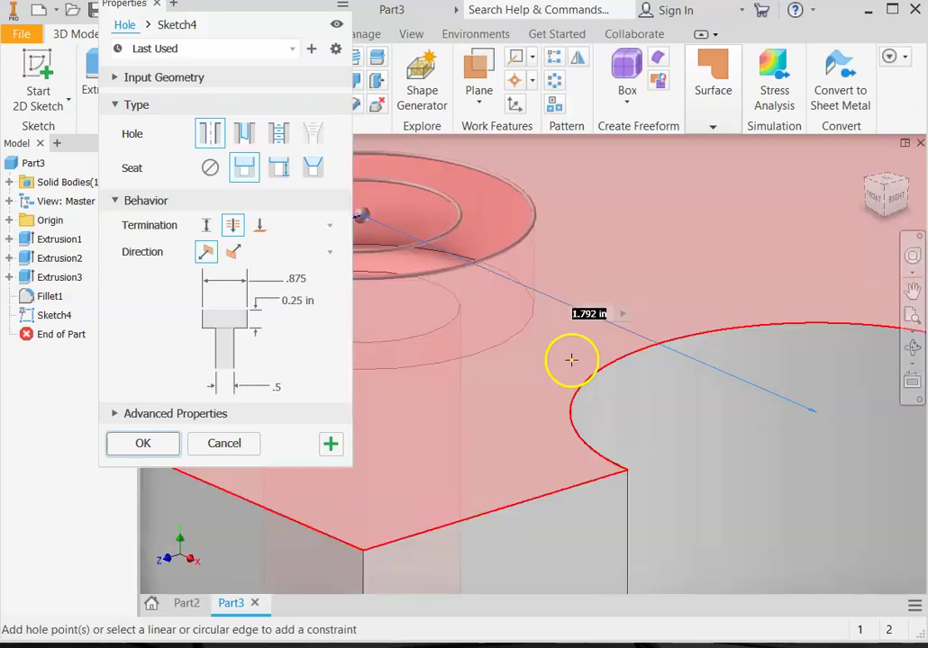
click(595, 315)
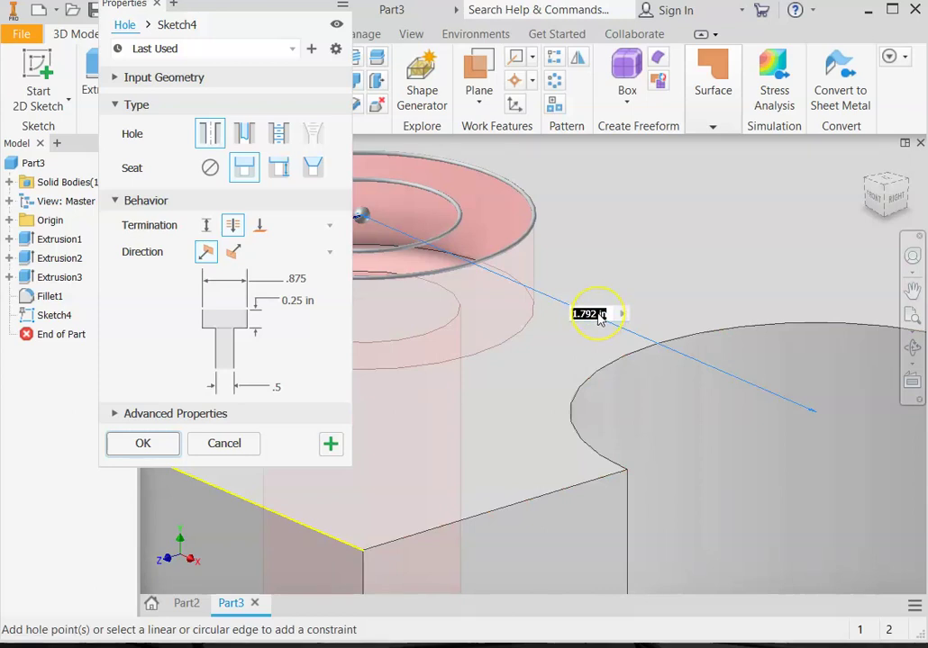
text(1)
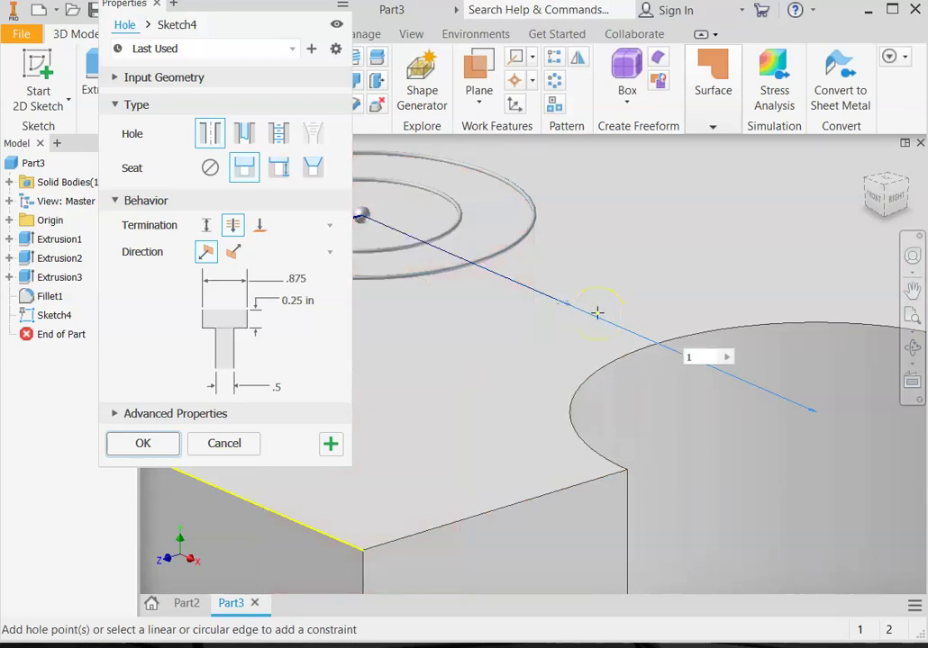
text(.75)
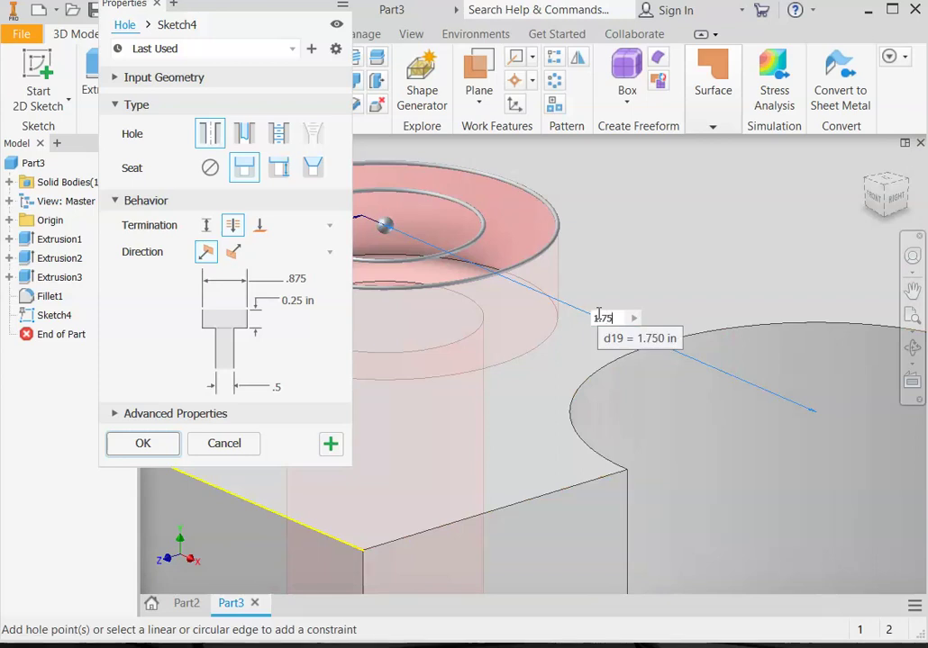
click(595, 332)
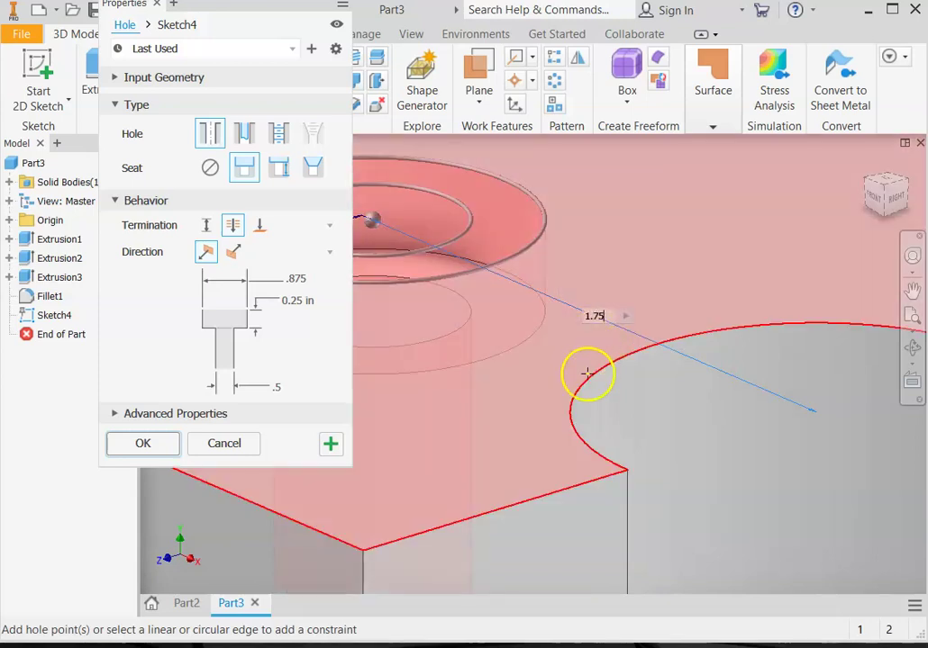
scroll(586, 373, down, 5)
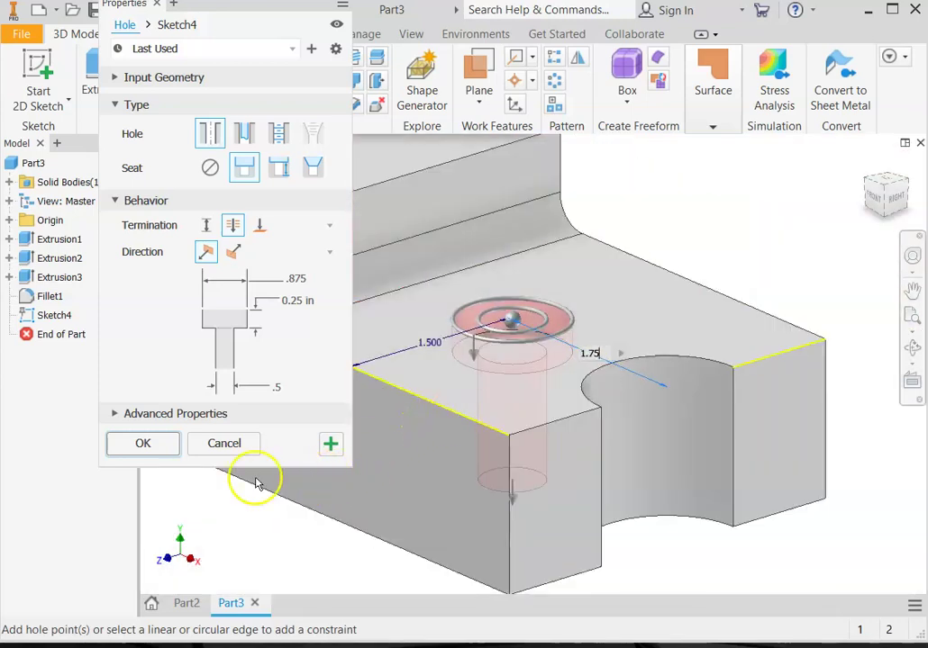
- Create Hole1 and orbit to a top-down view of the counterbore
click(143, 444)
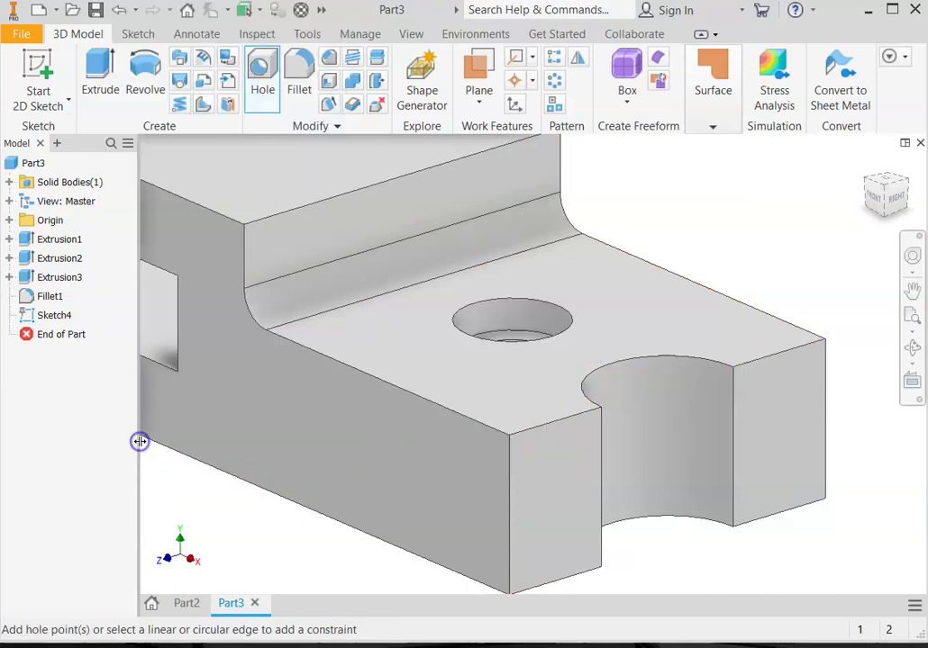
scroll(323, 458, down, 5)
scroll(365, 447, up, 3)
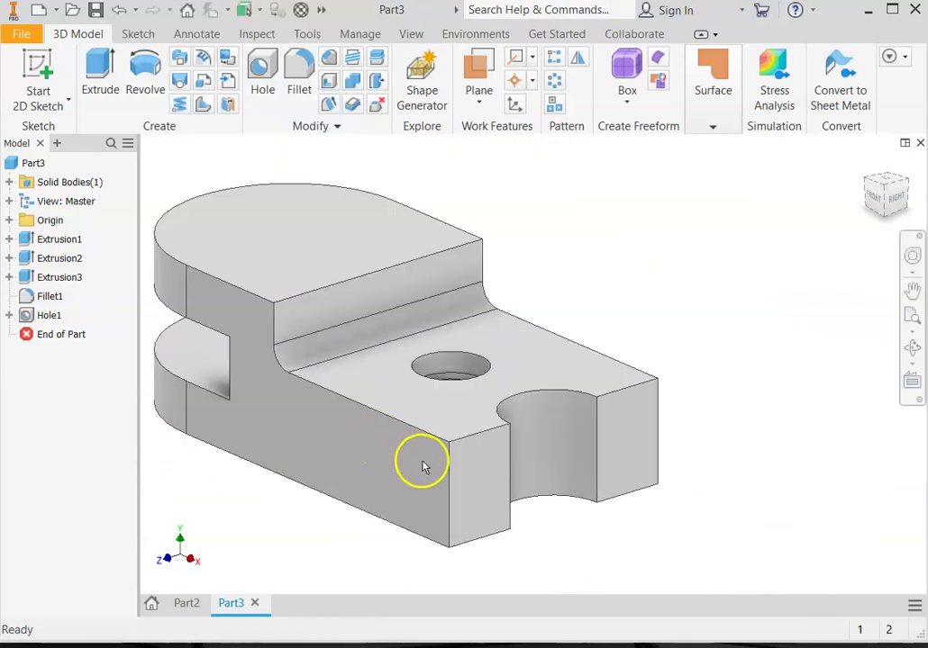
shift+middle_drag(423, 467, 514, 450)
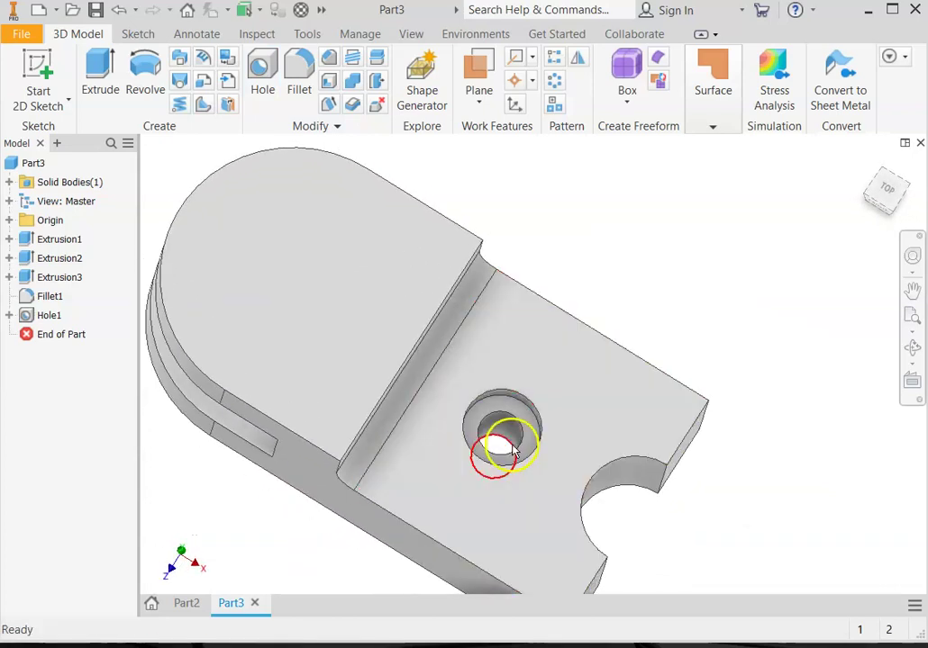
scroll(513, 451, up, 6)
scroll(513, 450, down, 2)
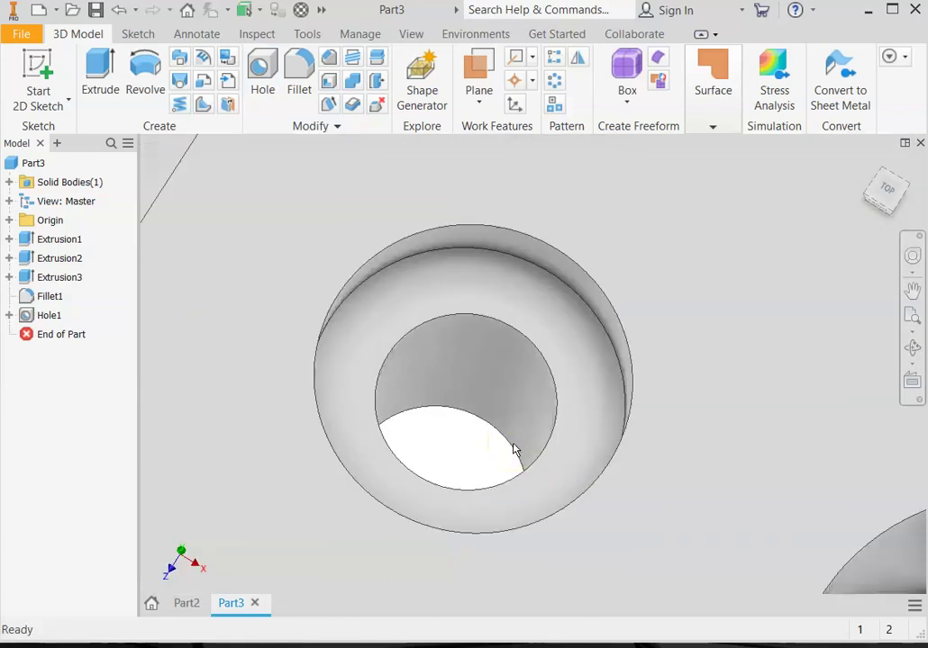
scroll(514, 450, down, 2)
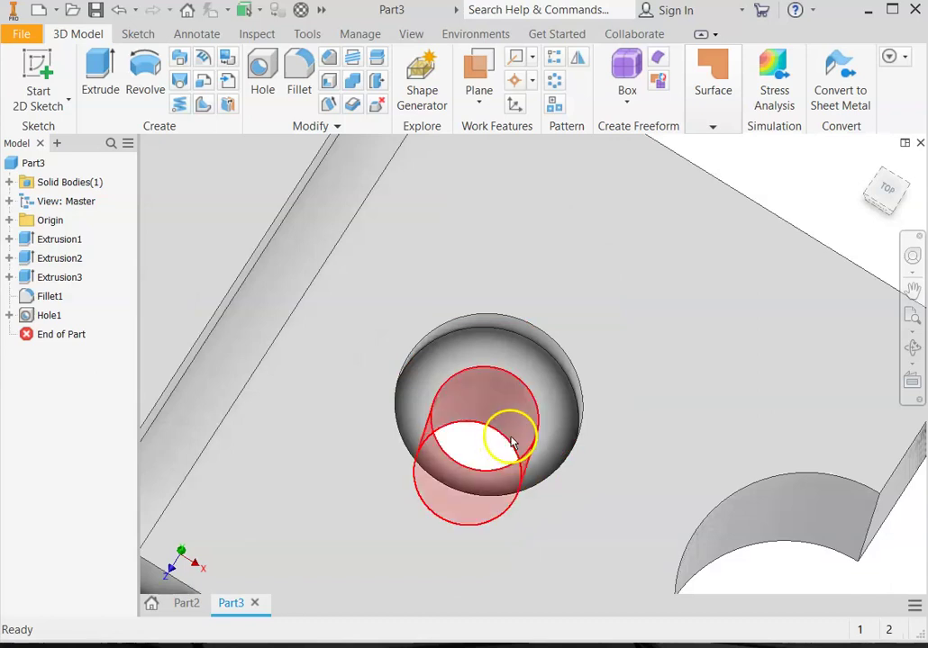
mouse_move(512, 439)
shift+middle_down()
mouse_move(532, 428)
mouse_move(523, 426)
shift+middle_up()
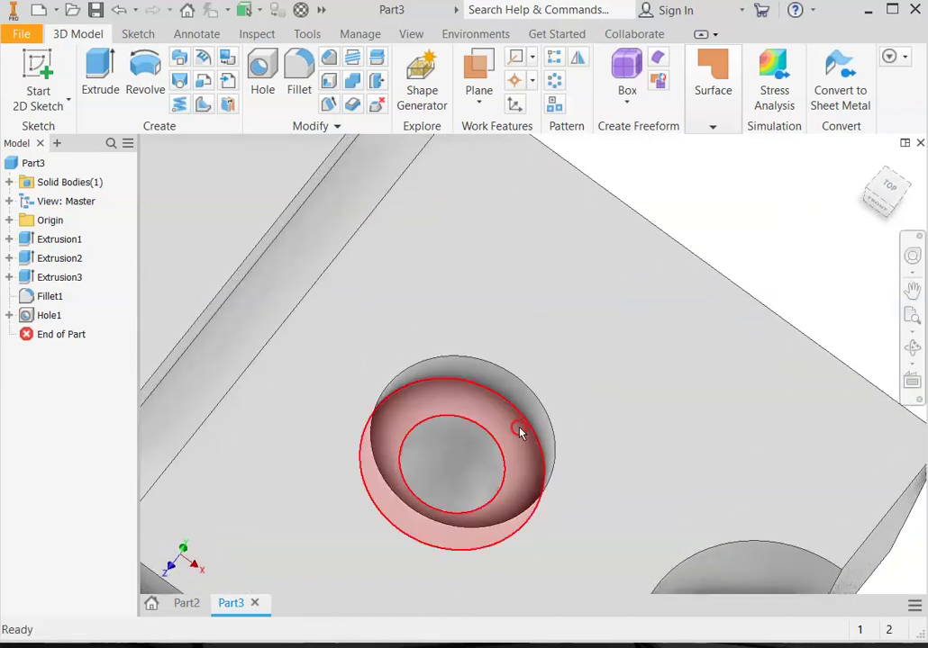
click(511, 387)
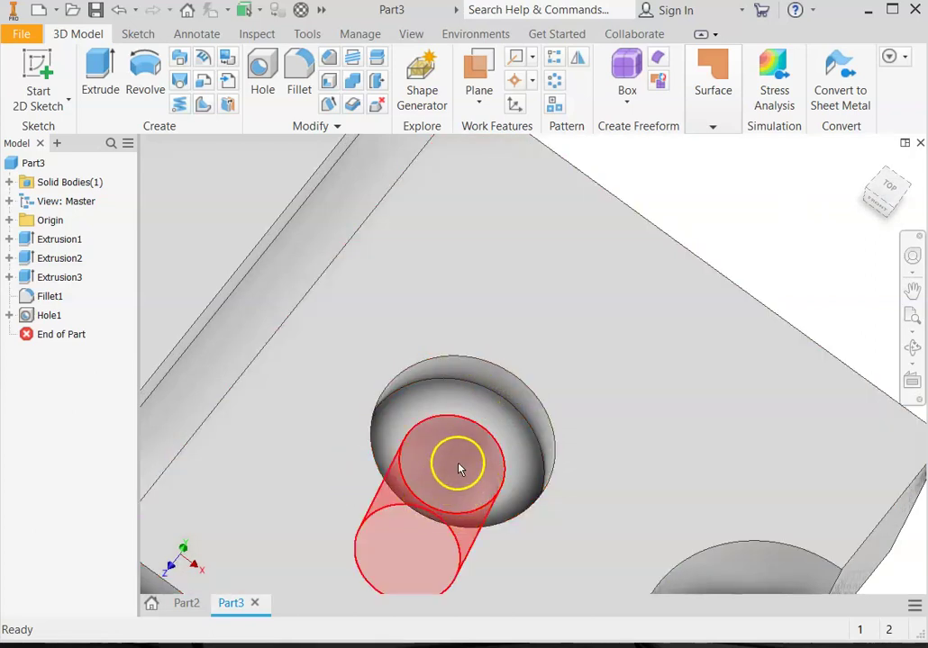
- Pan and zoom to centre the new counterbored hole in the view
scroll(459, 466, down, 4)
middle_drag(462, 466, 487, 368)
scroll(487, 371, up, 3)
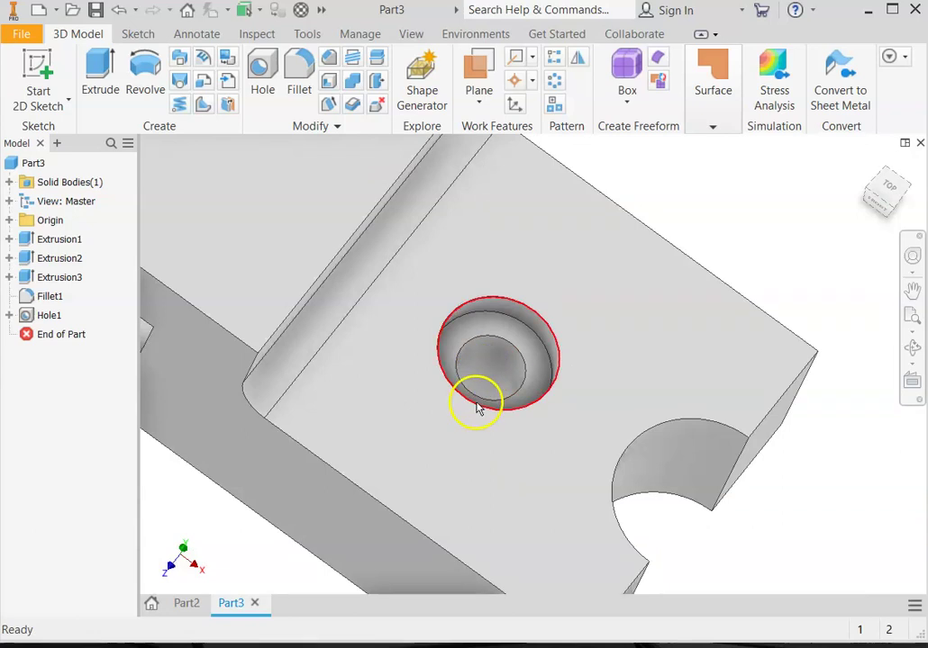
scroll(477, 403, down, 3)
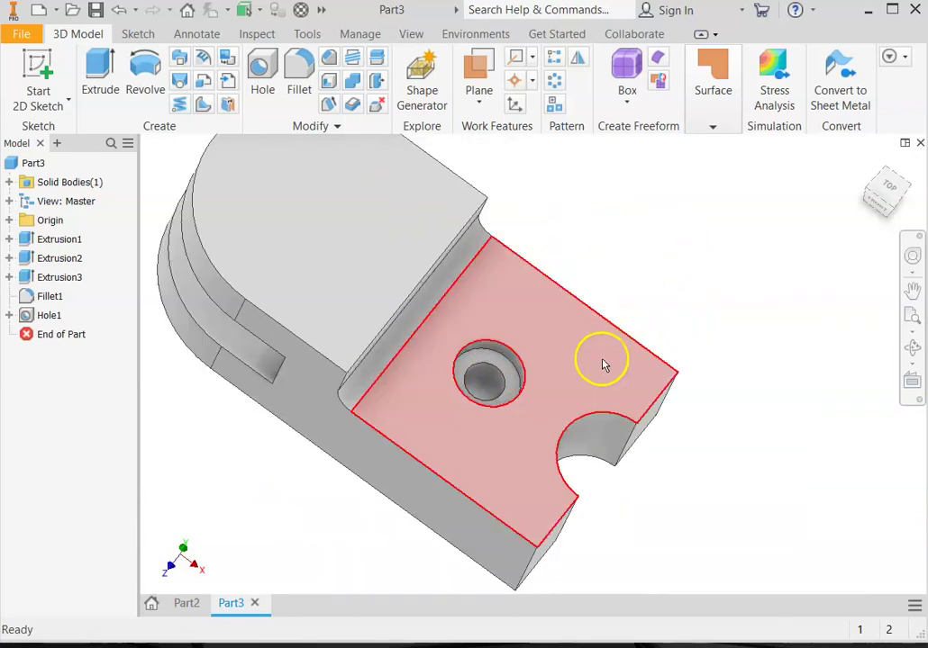
scroll(480, 369, down, 2)
middle_drag(505, 344, 633, 380)
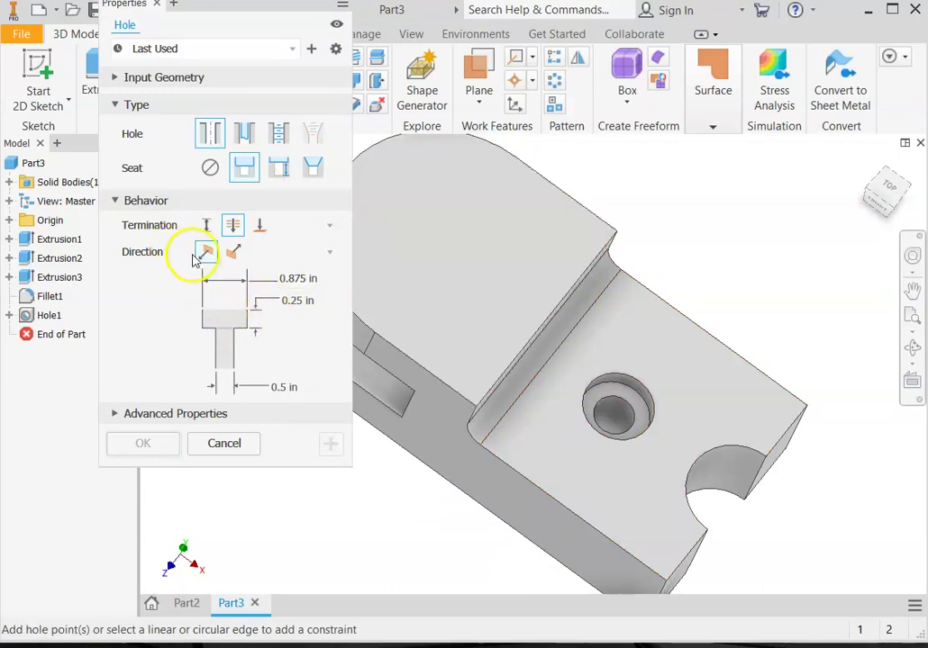
- Add a plain 1-inch Through All hole concentric with the rounded end's arc
click(210, 170)
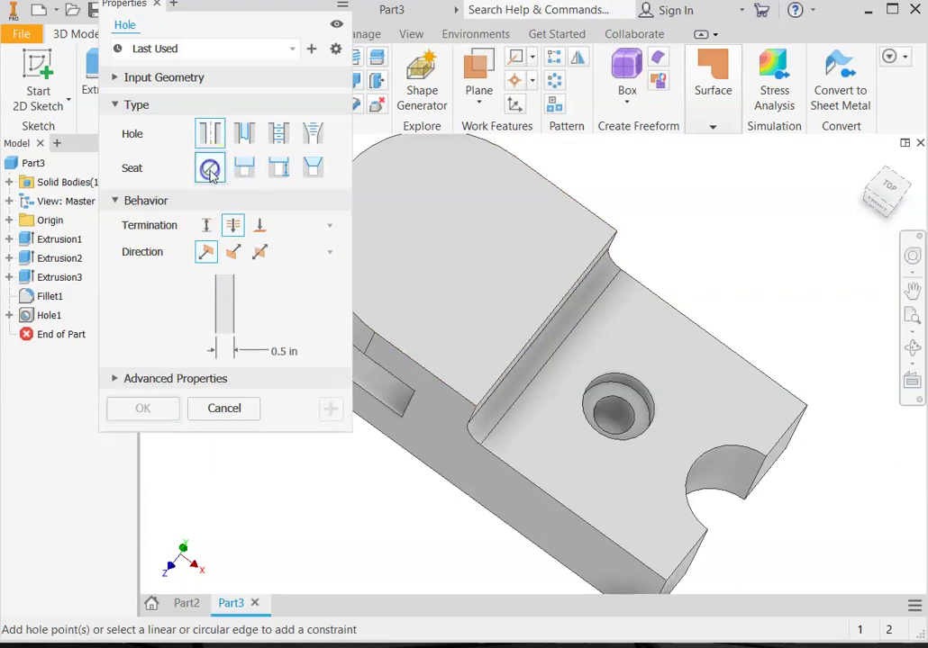
click(274, 352)
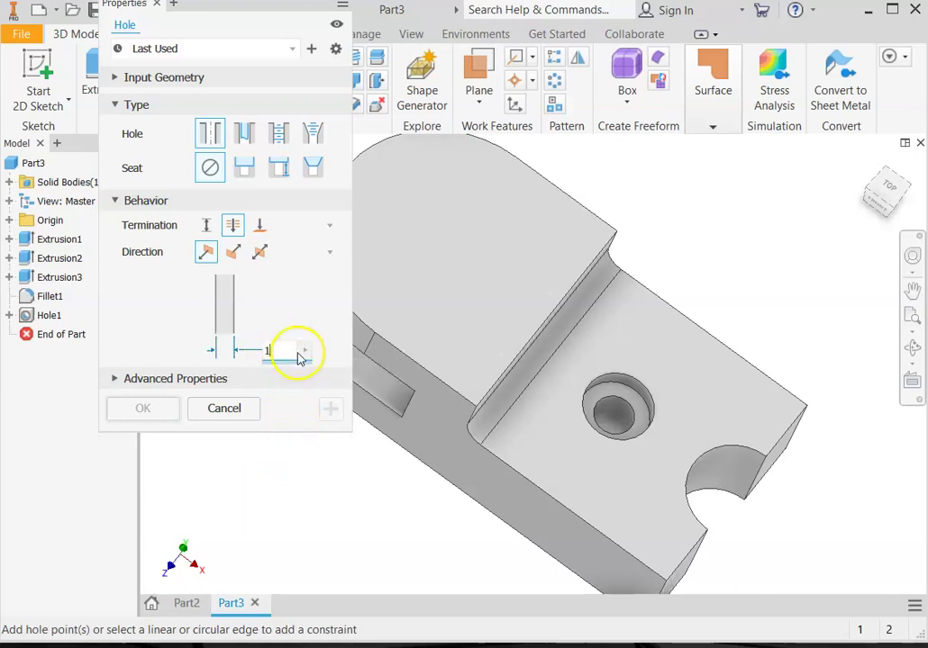
click(441, 232)
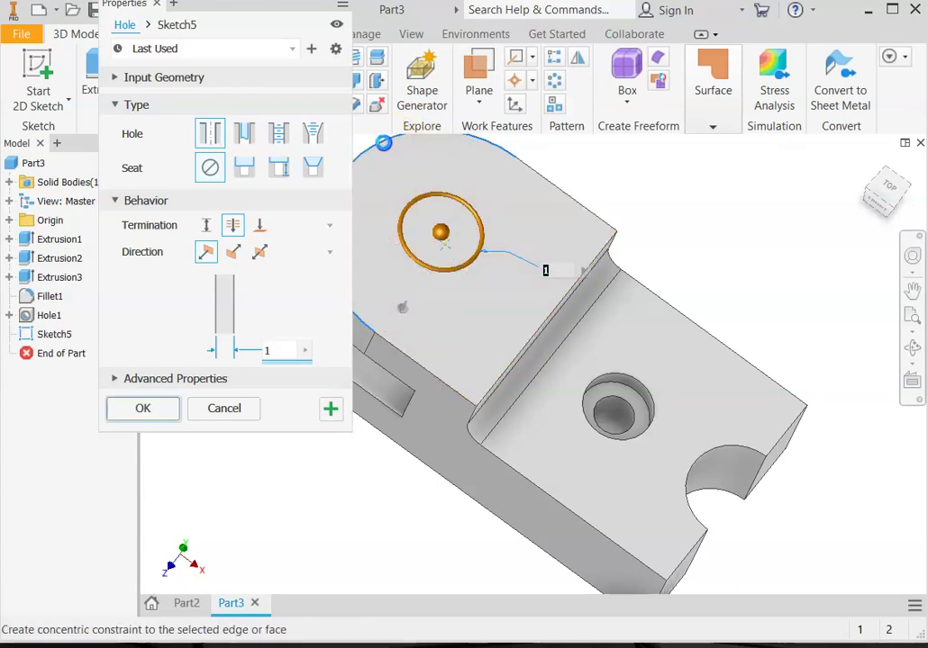
click(383, 143)
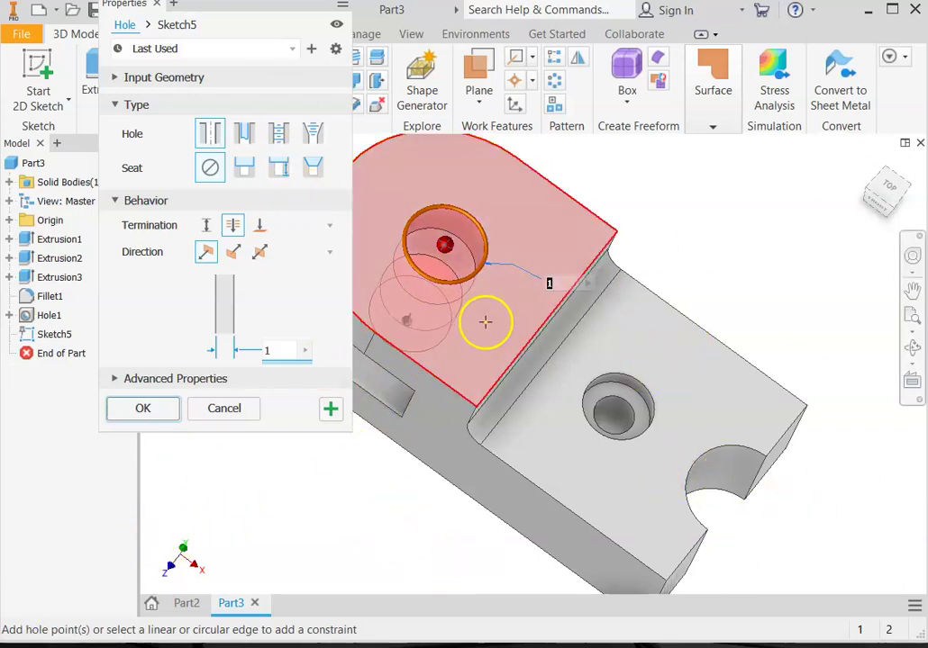
click(139, 410)
scroll(340, 499, down, 3)
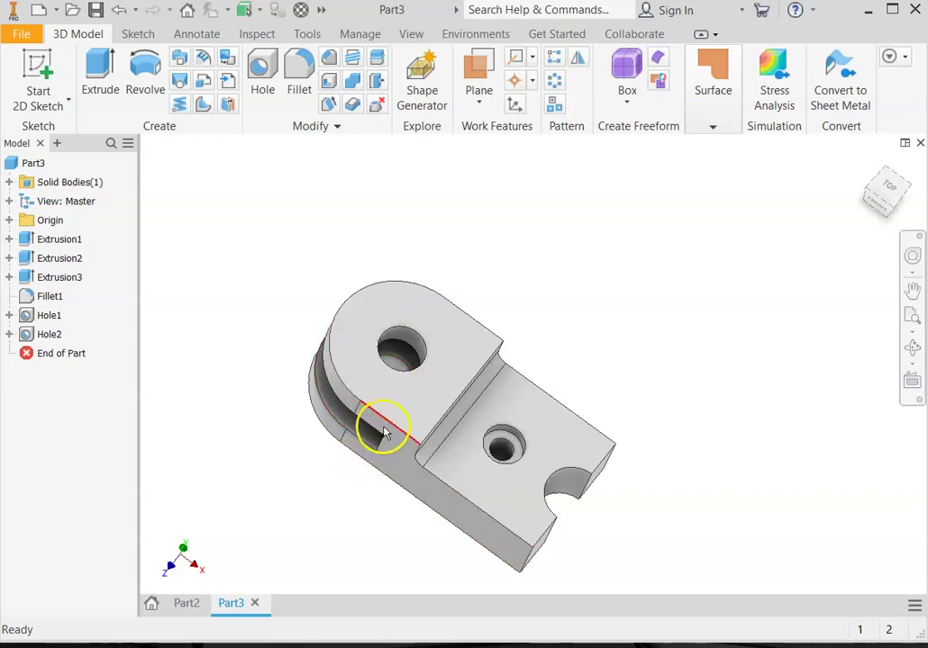
middle_drag(379, 429, 392, 355)
click(868, 202)
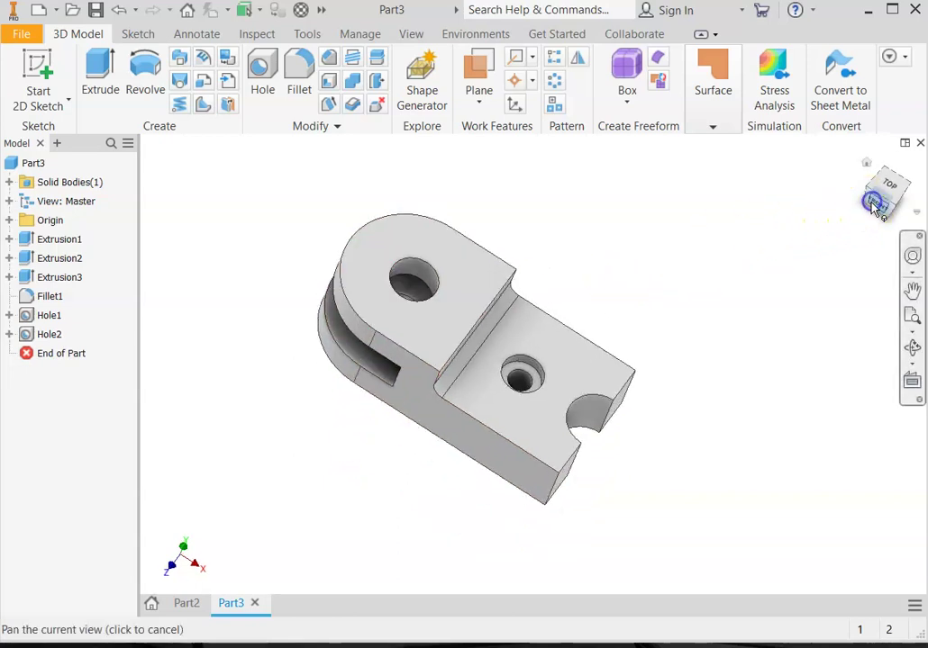
click(865, 163)
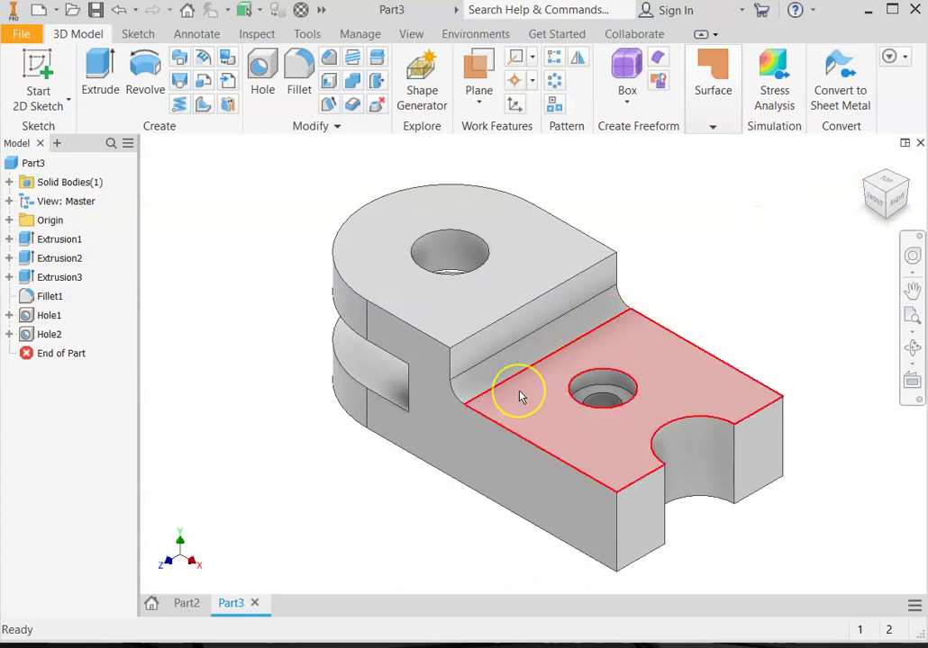
click(544, 420)
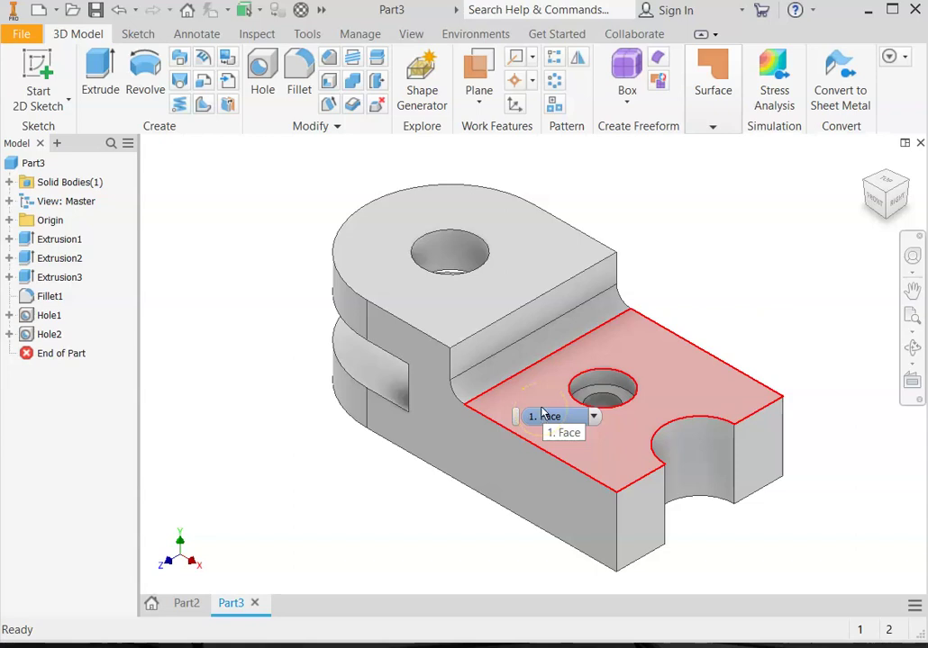
click(719, 324)
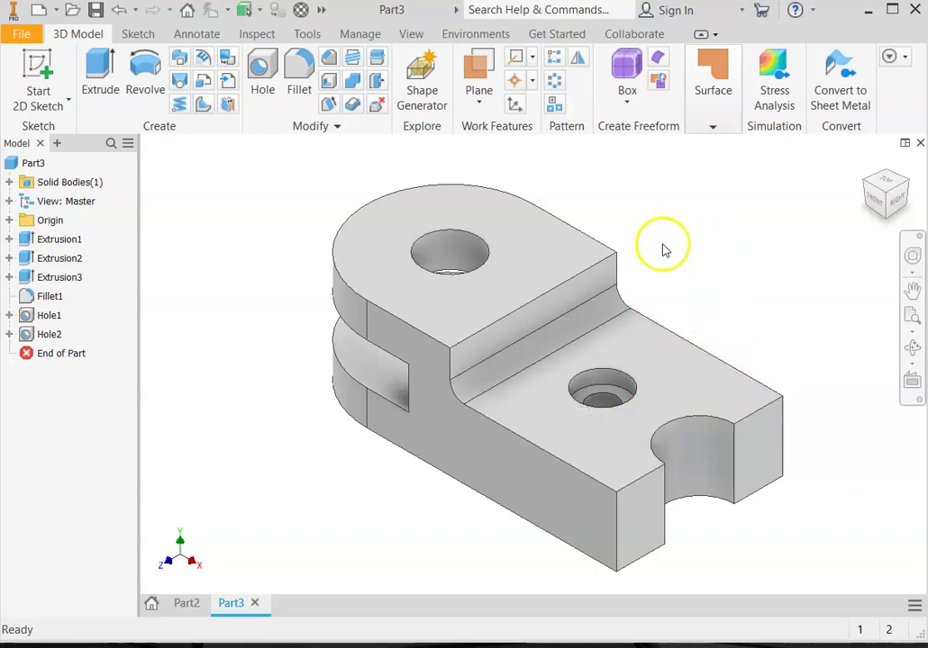
click(626, 261)
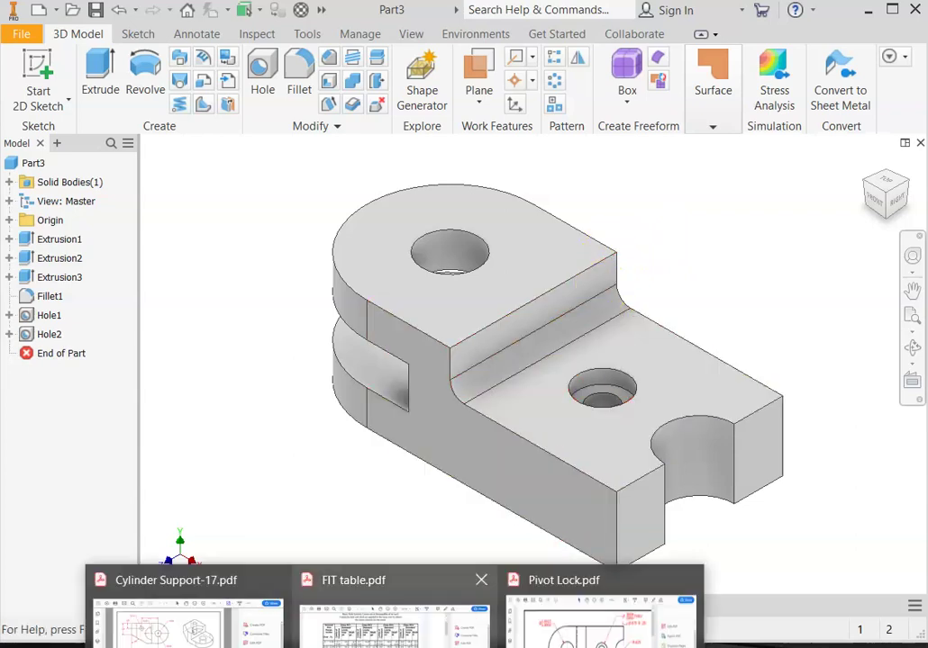
- Show the Pivot Lock.pdf drawing zoomed out twice to read its Mass/MTL note
click(563, 628)
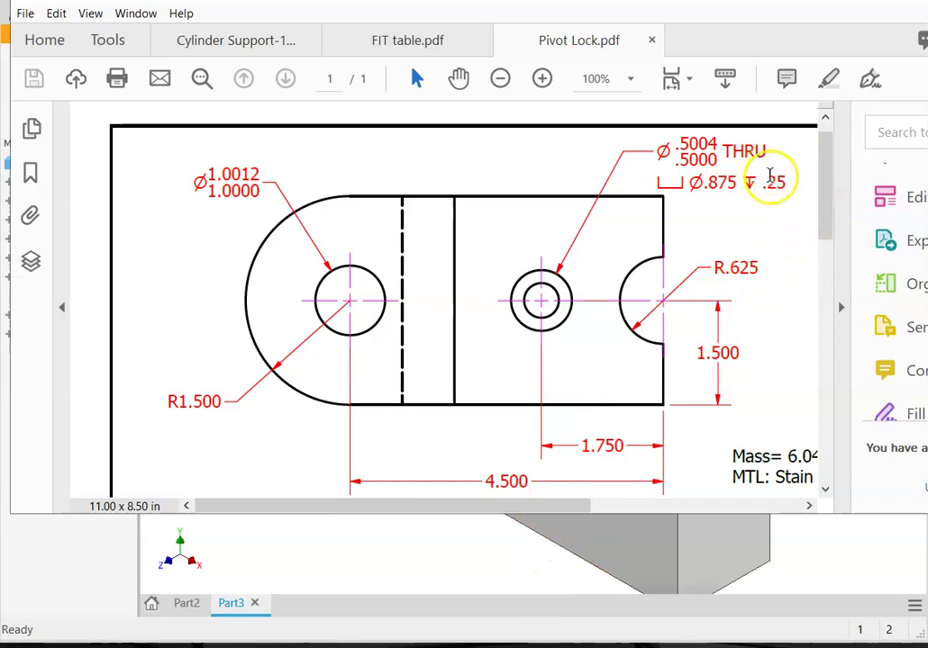
click(500, 79)
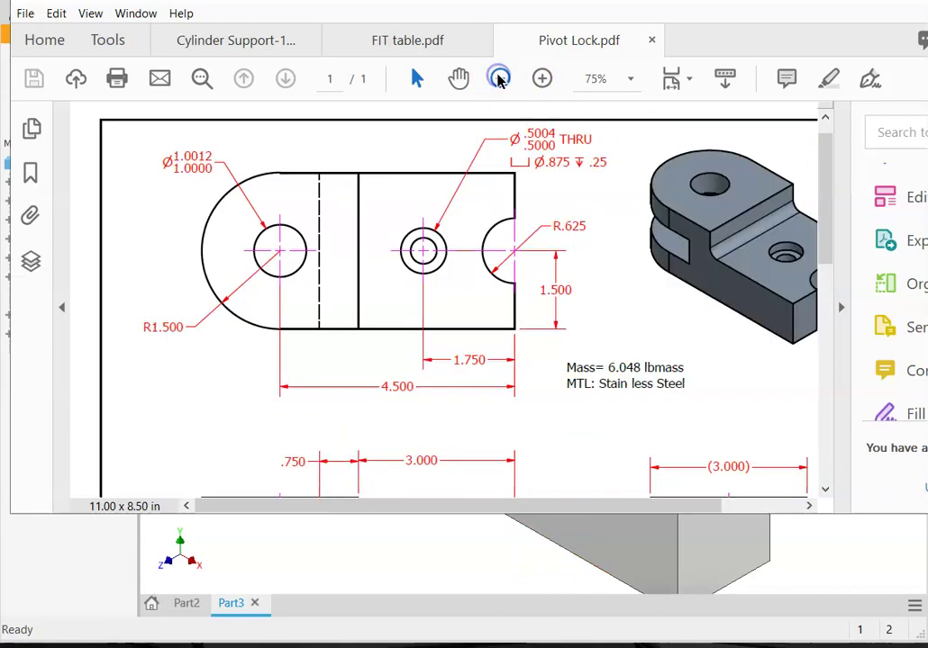
click(500, 78)
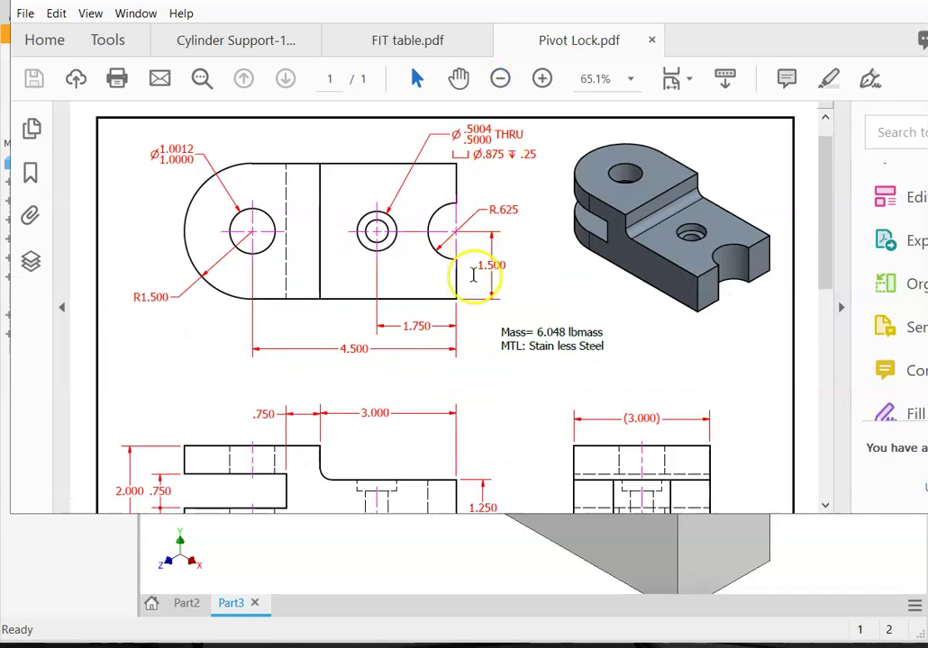
scroll(486, 360, down, 2)
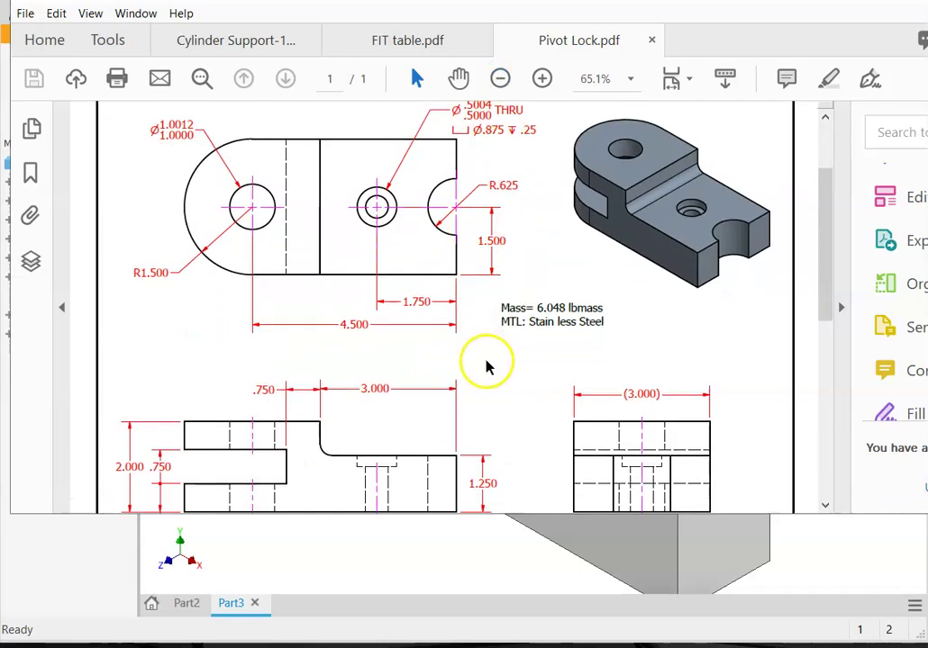
scroll(487, 369, down, 1)
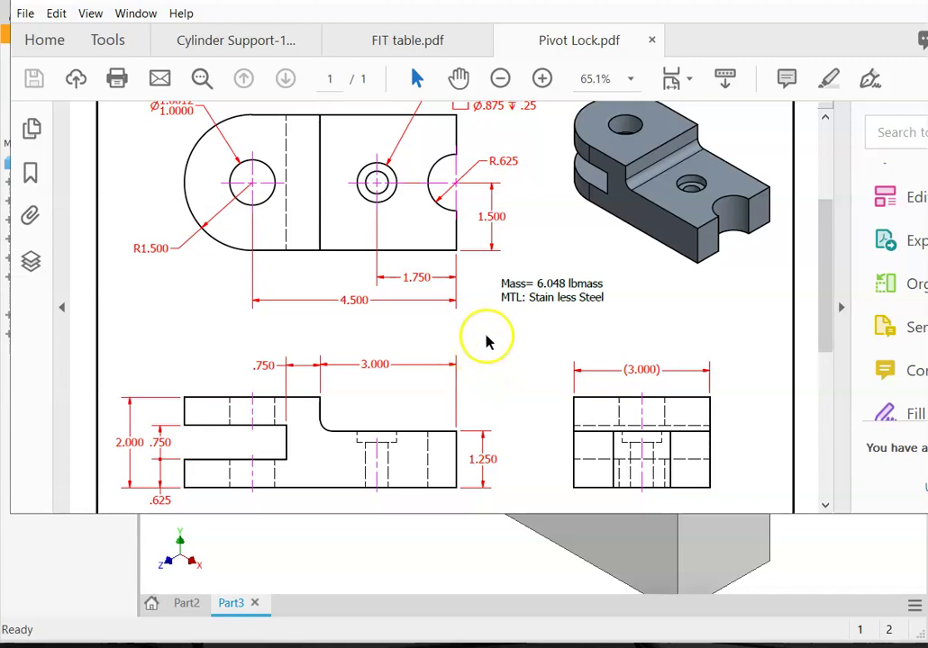
scroll(489, 342, up, 1)
scroll(496, 331, up, 1)
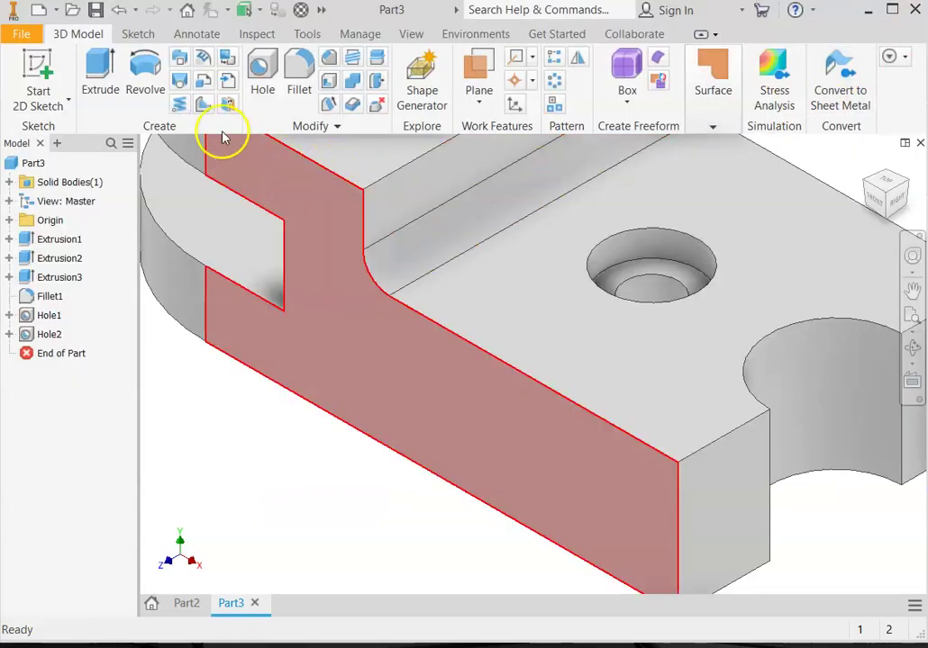
- Bring the model back into view and open Part3's iProperties from the File menu
scroll(342, 400, down, 5)
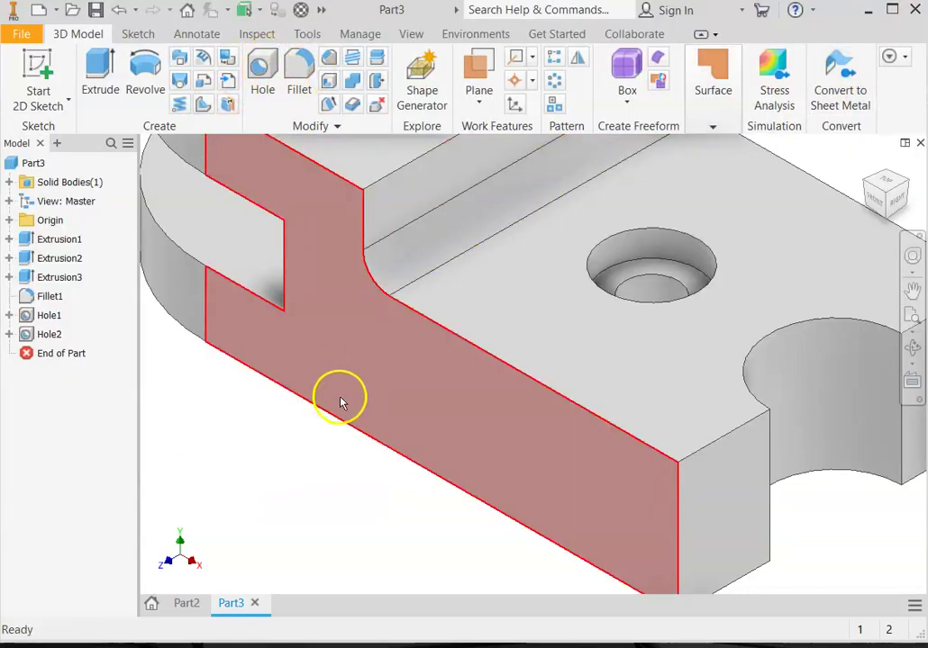
middle_drag(394, 439, 402, 457)
scroll(403, 457, down, 4)
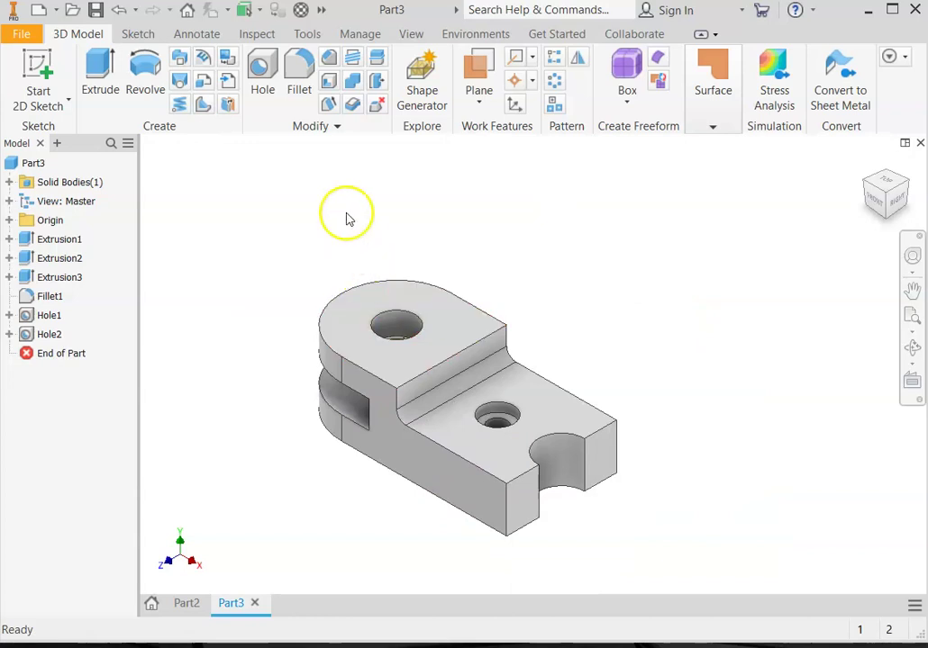
click(25, 34)
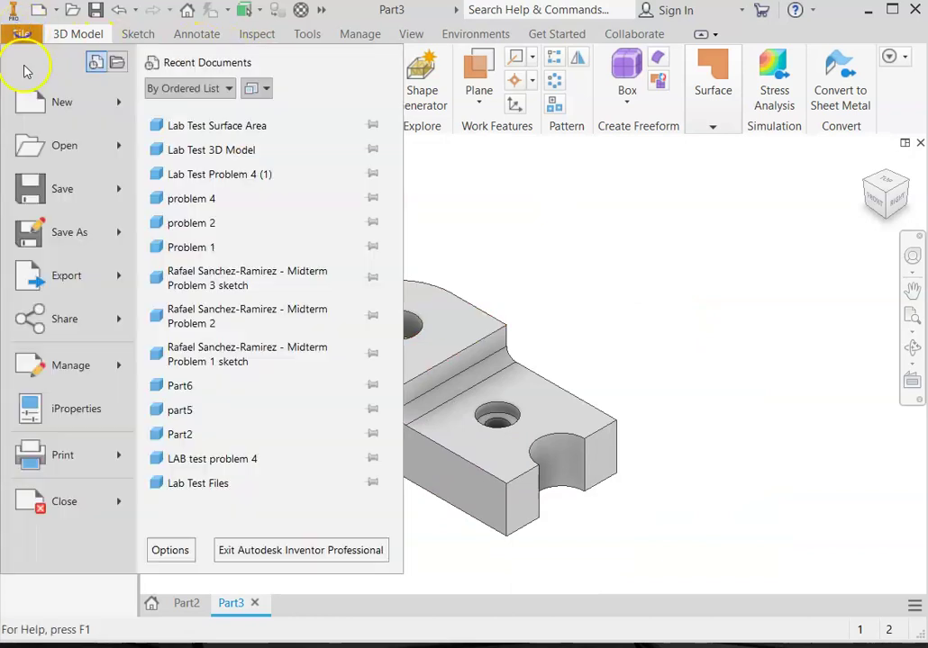
click(67, 406)
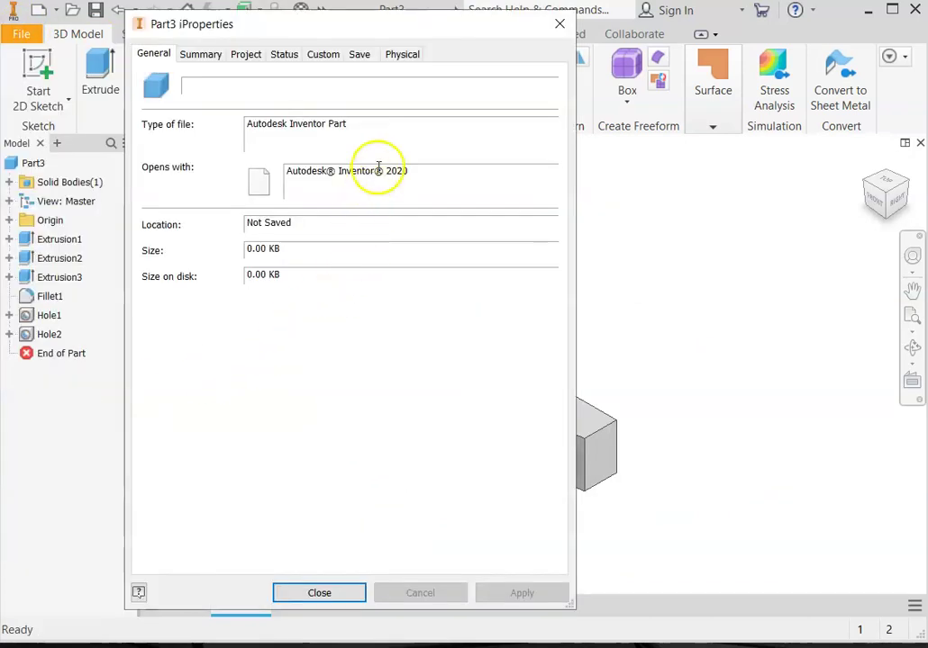
- Show the Physical properties page and browse the Material dropdown list
click(405, 54)
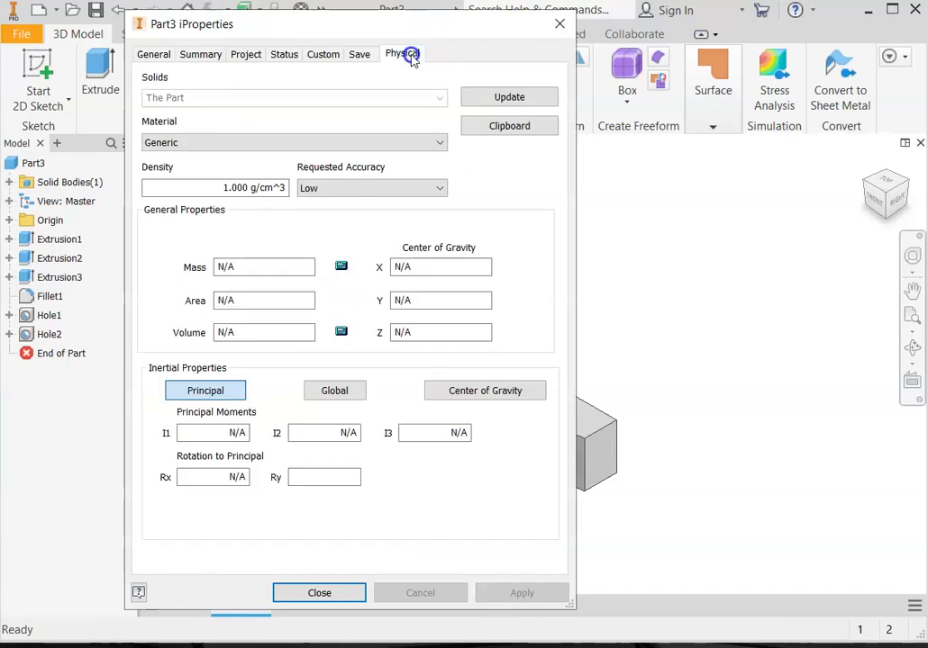
click(281, 142)
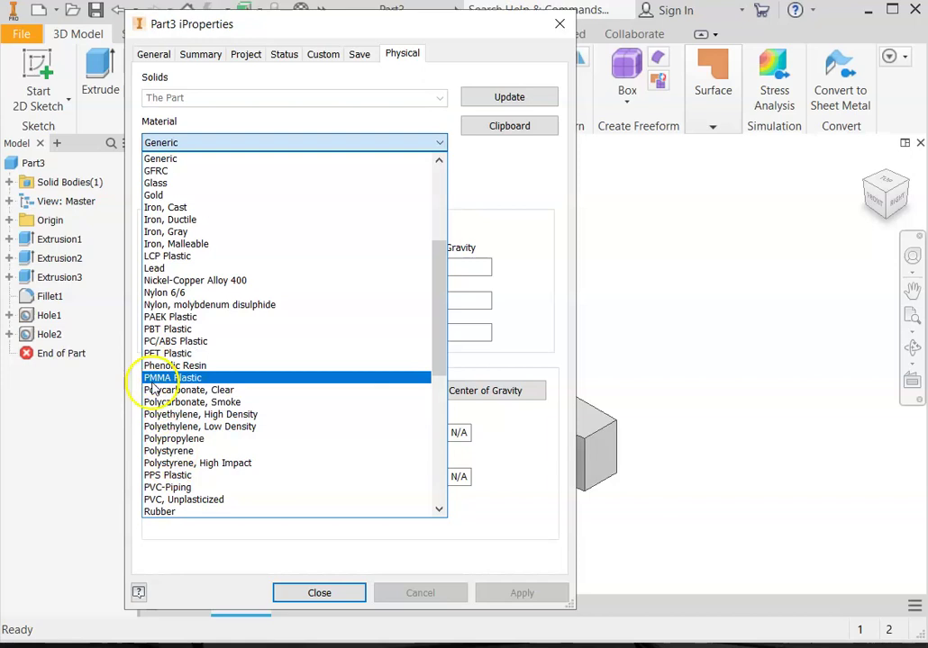
scroll(160, 453, down, 1)
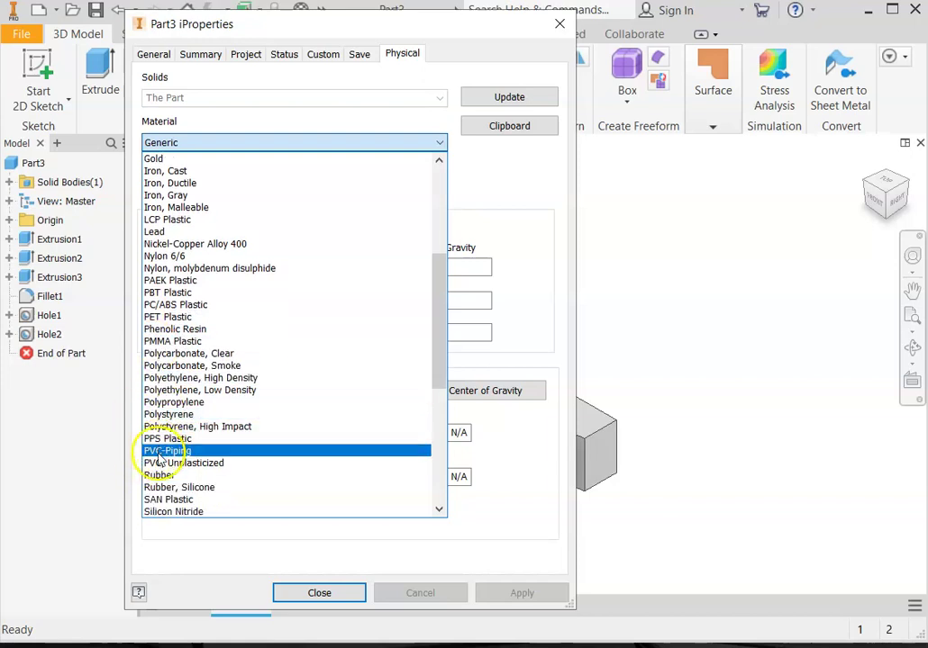
scroll(139, 468, up, 1)
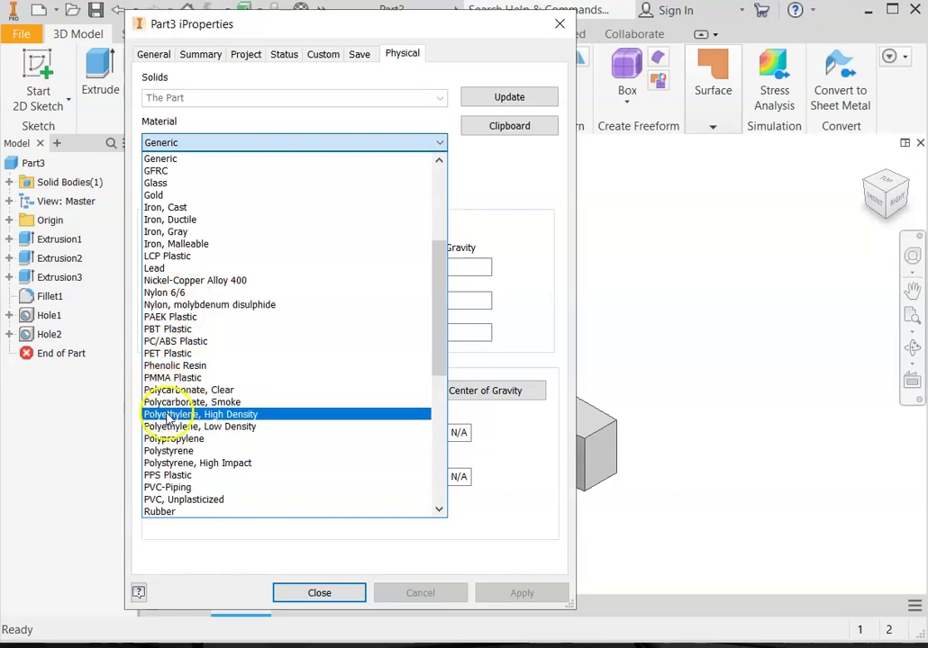
scroll(153, 423, up, 2)
scroll(193, 315, up, 3)
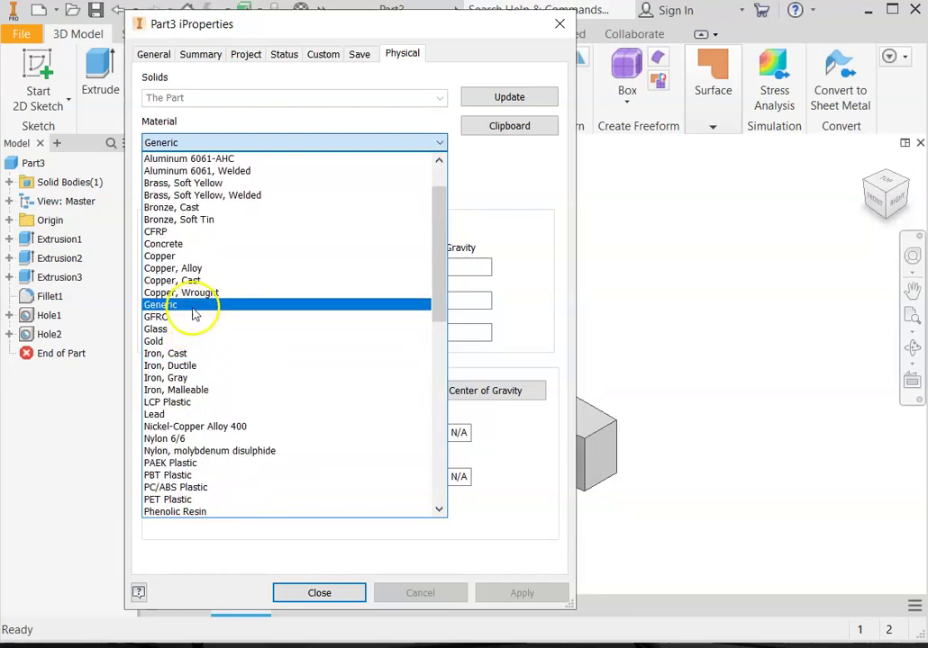
scroll(193, 310, down, 5)
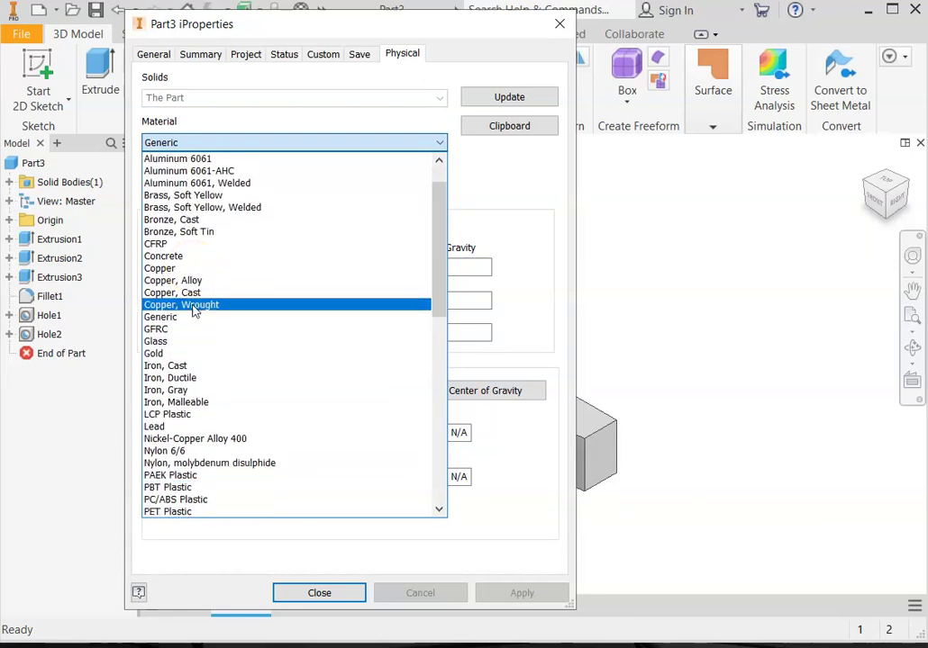
scroll(177, 423, down, 2)
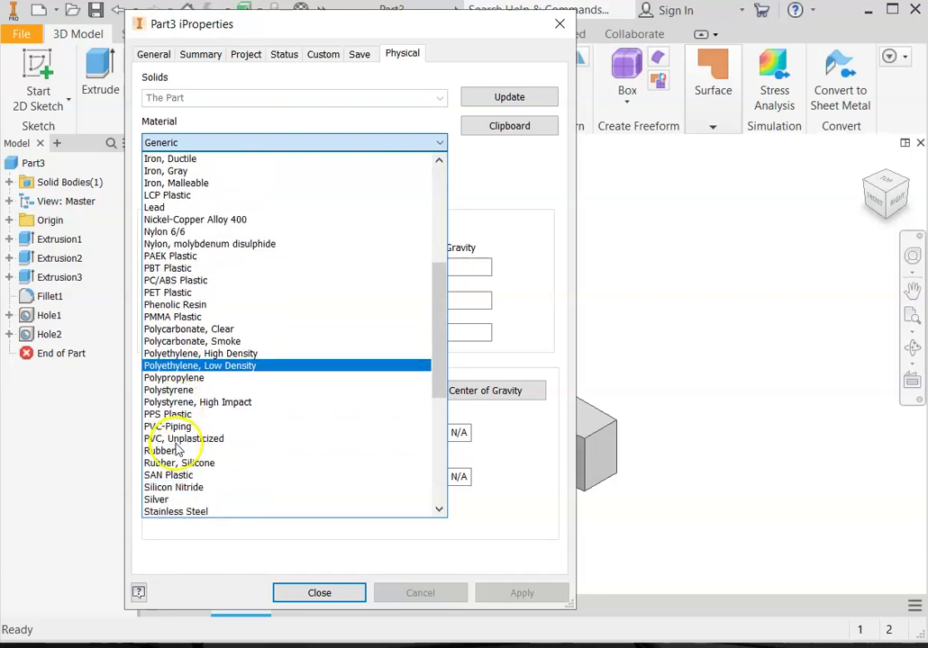
scroll(182, 494, down, 1)
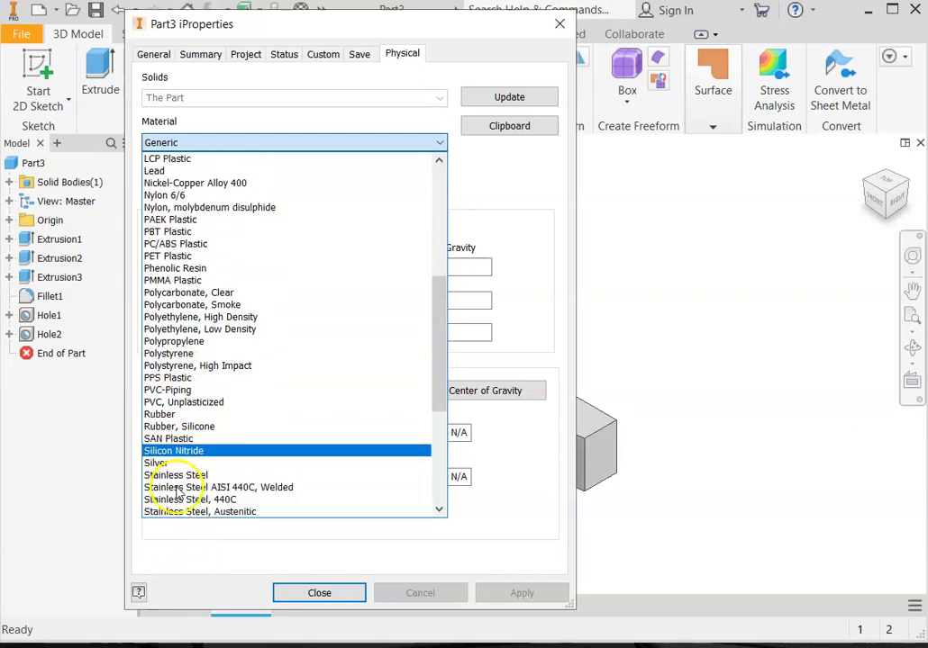
- Set Part3's material to Stainless Steel, giving a mass of 6.048 lbmass
click(155, 474)
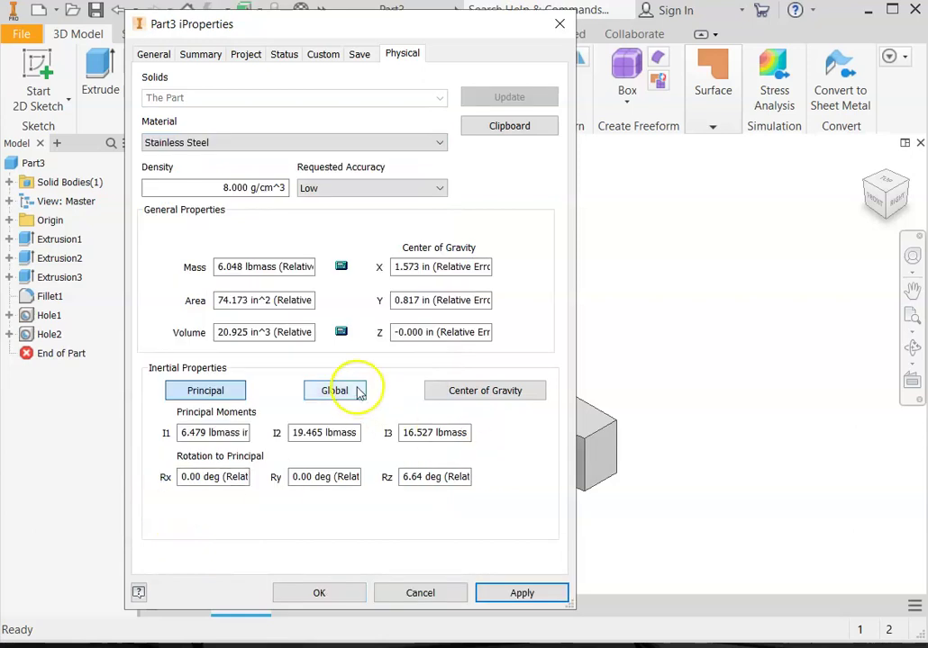
click(509, 594)
click(322, 592)
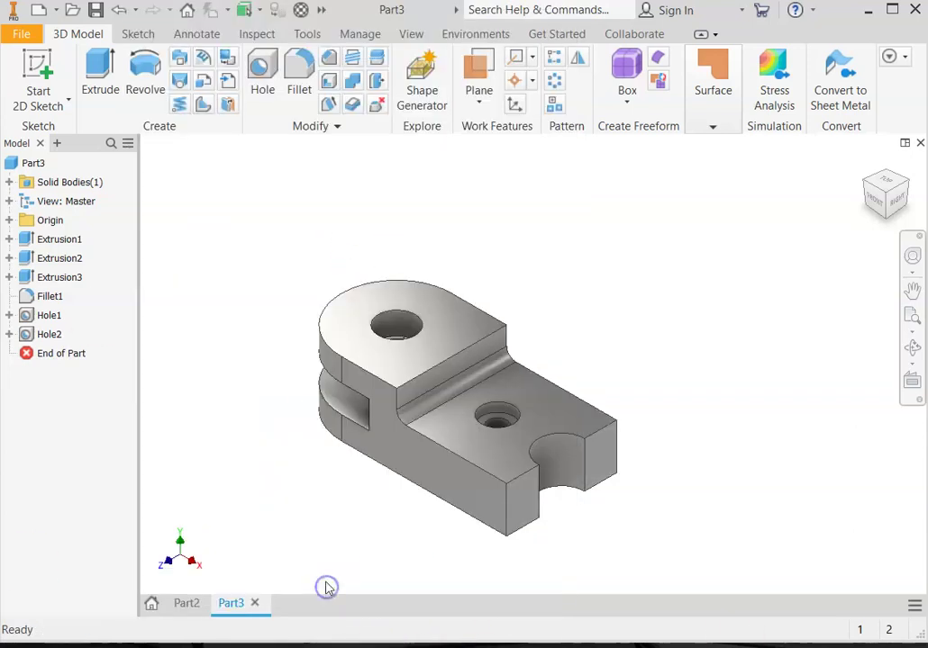
middle_drag(400, 497, 413, 436)
scroll(412, 433, up, 3)
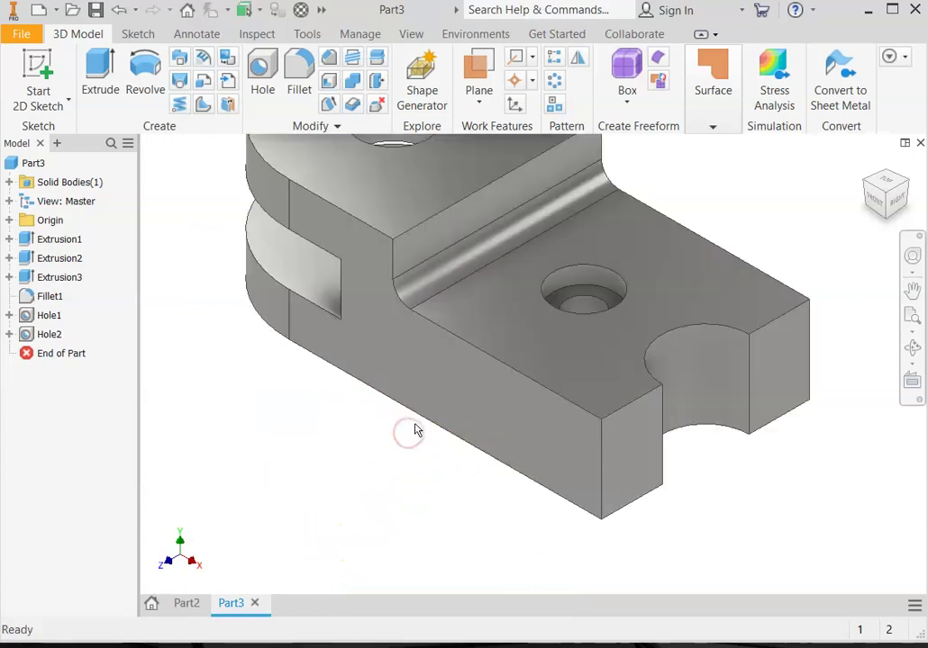
scroll(416, 432, down, 4)
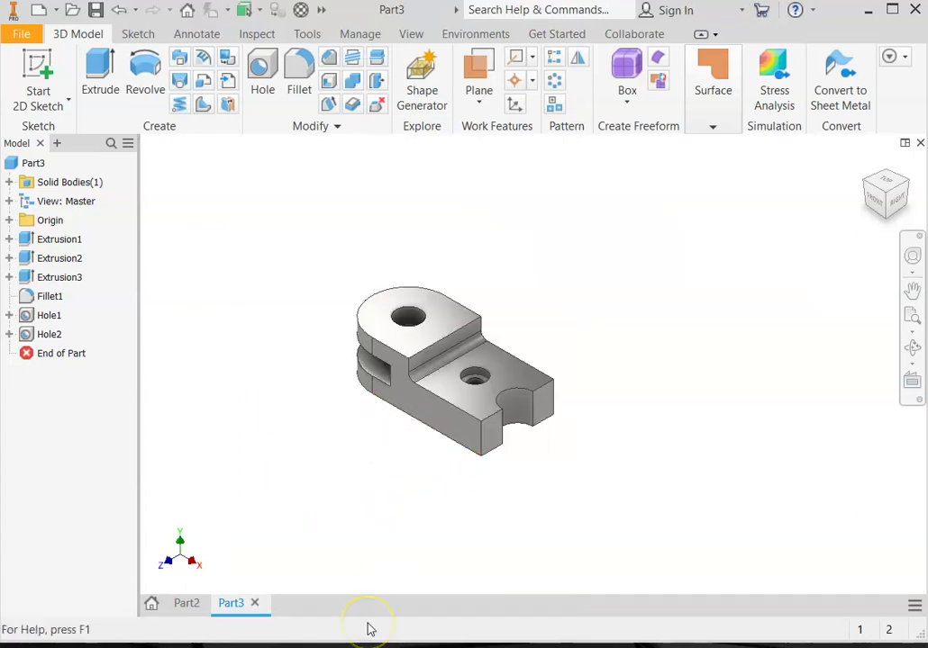